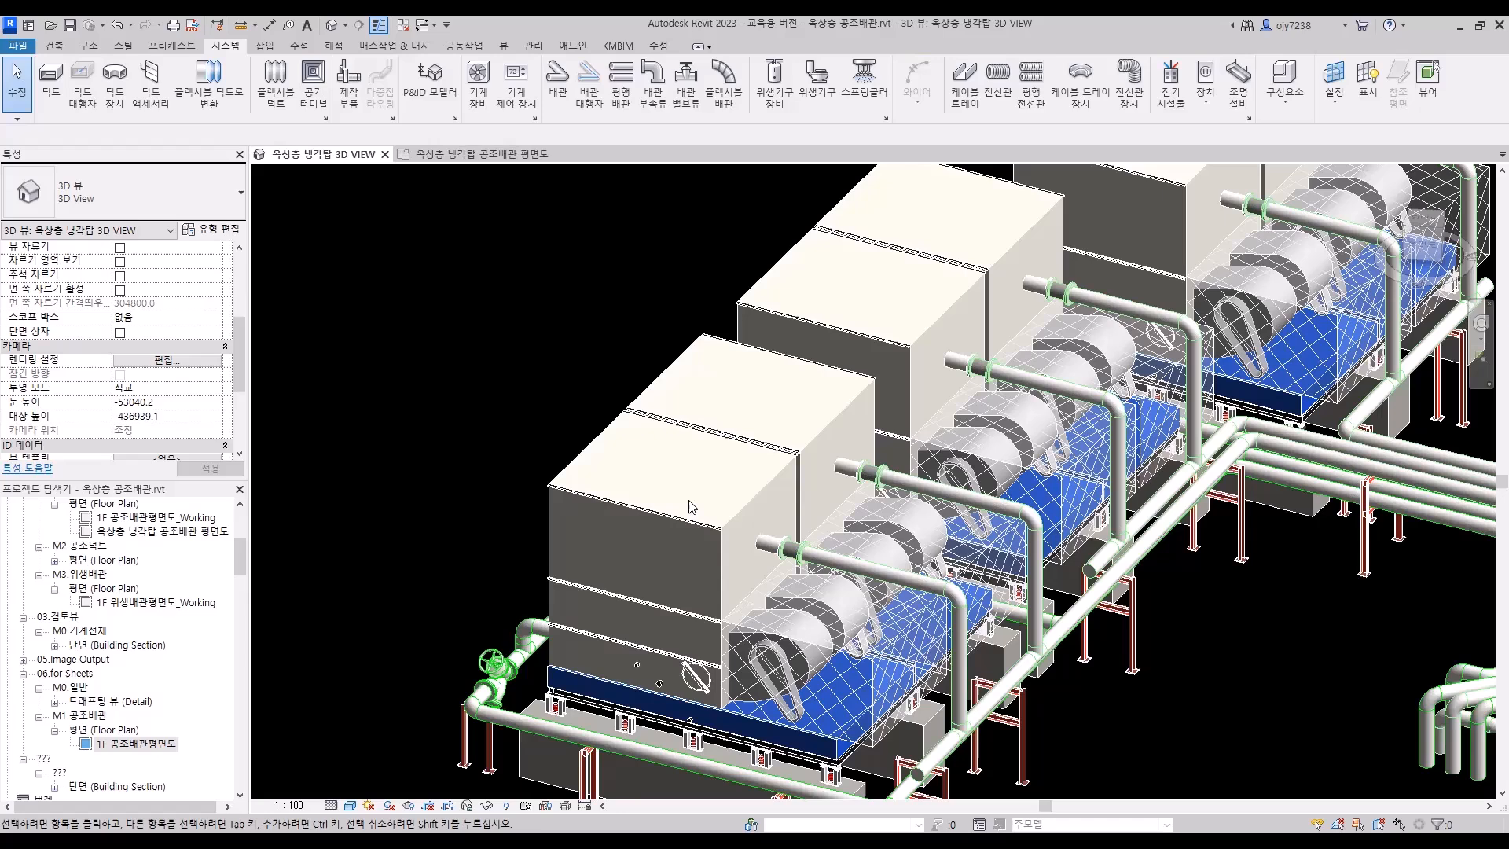
# Inspect the rooftop cooling towers, their branch pipes and the connecting header piping in the 3D view
pyautogui.scroll(-3, 492, 275)
pyautogui.scroll(5, 679, 490)
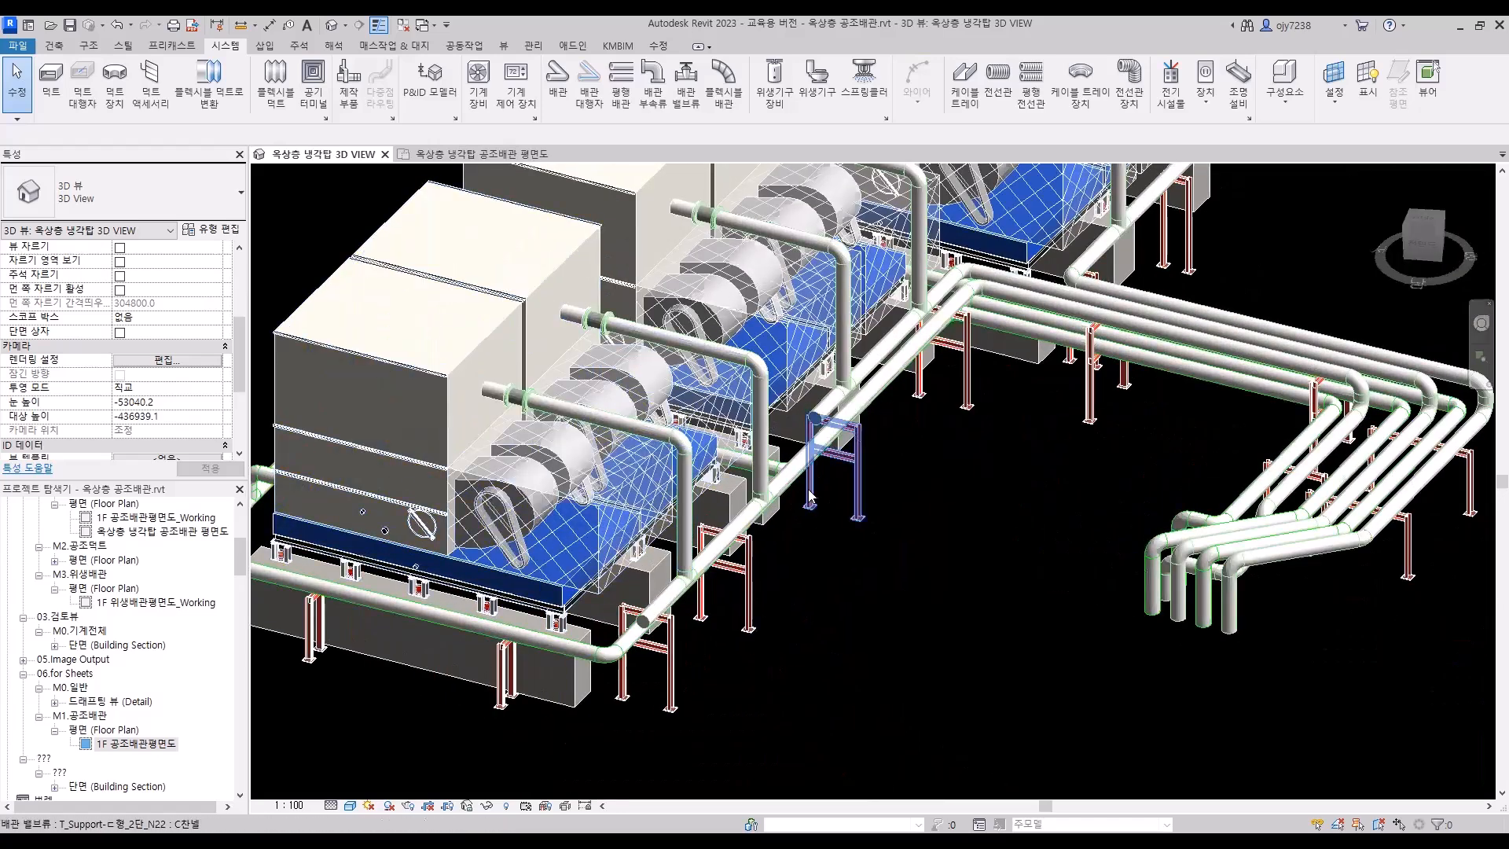
pyautogui.scroll(-1, 978, 270)
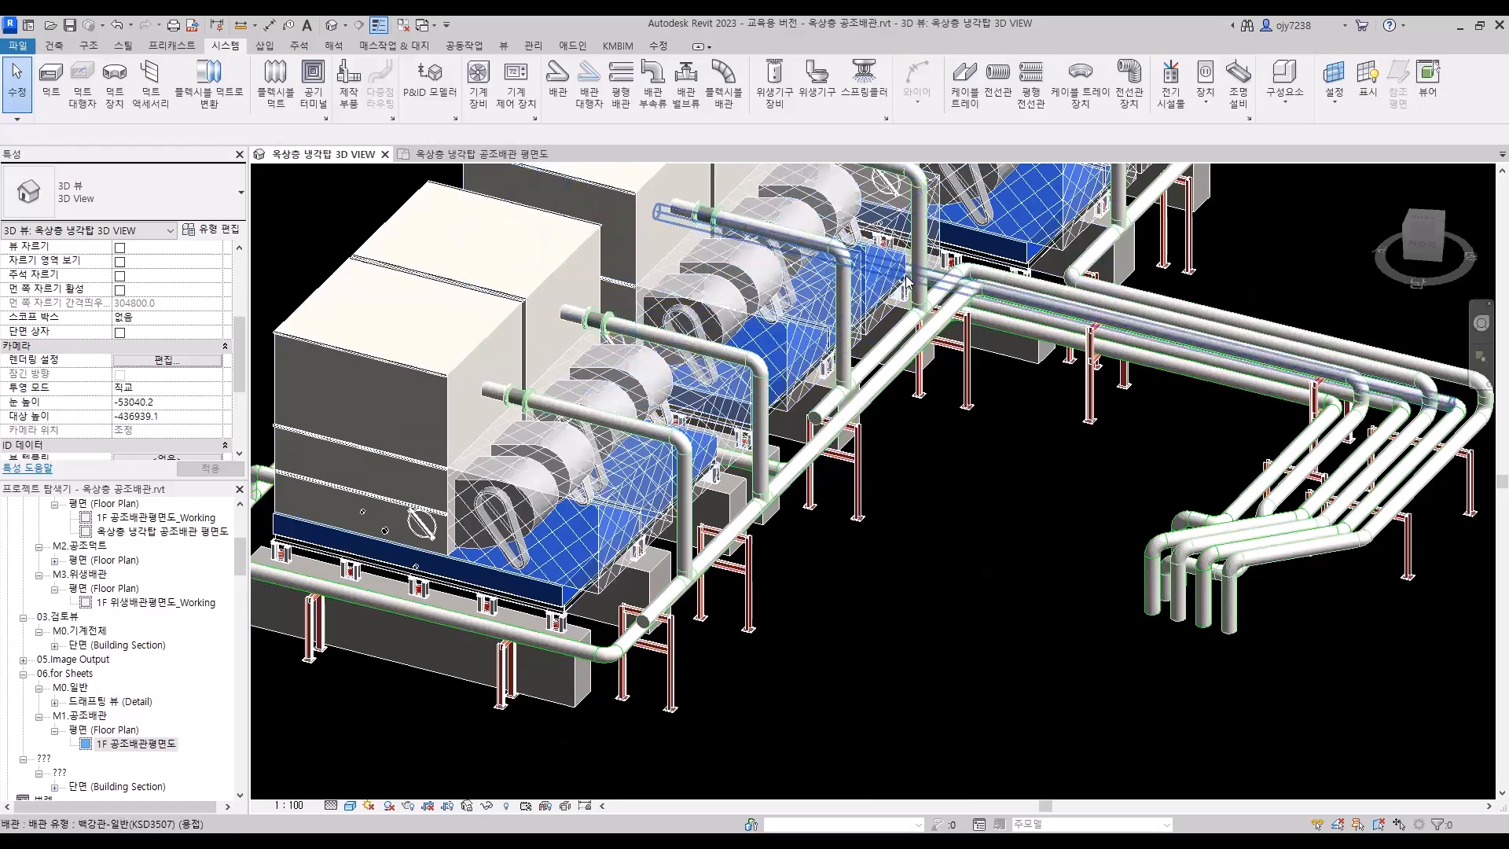
pyautogui.scroll(-2, 905, 277)
pyautogui.moveTo(902, 363); pyautogui.dragTo(832, 528, button='middle')
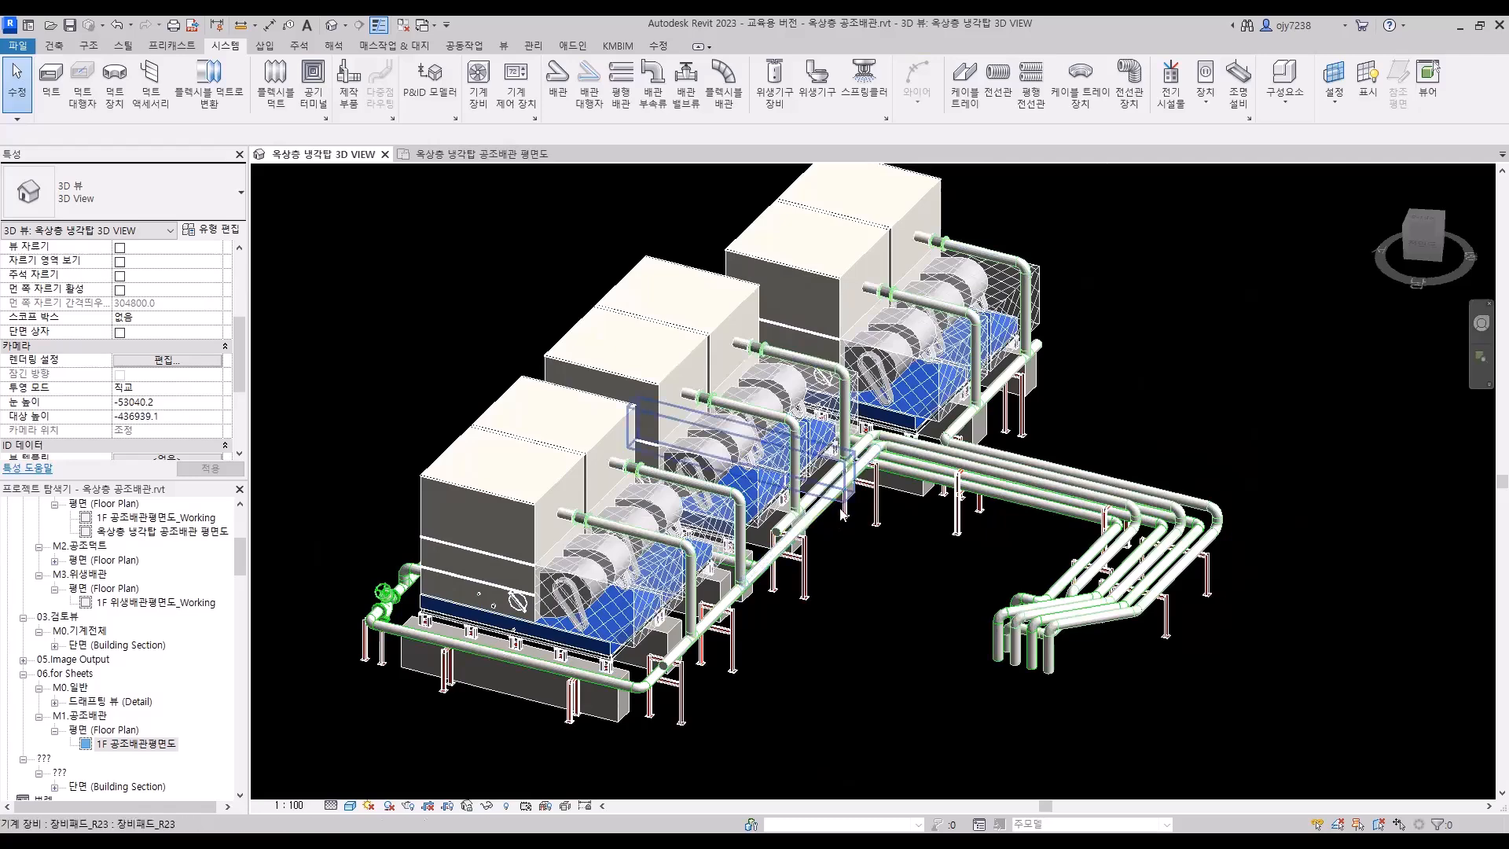
pyautogui.click(687, 585)
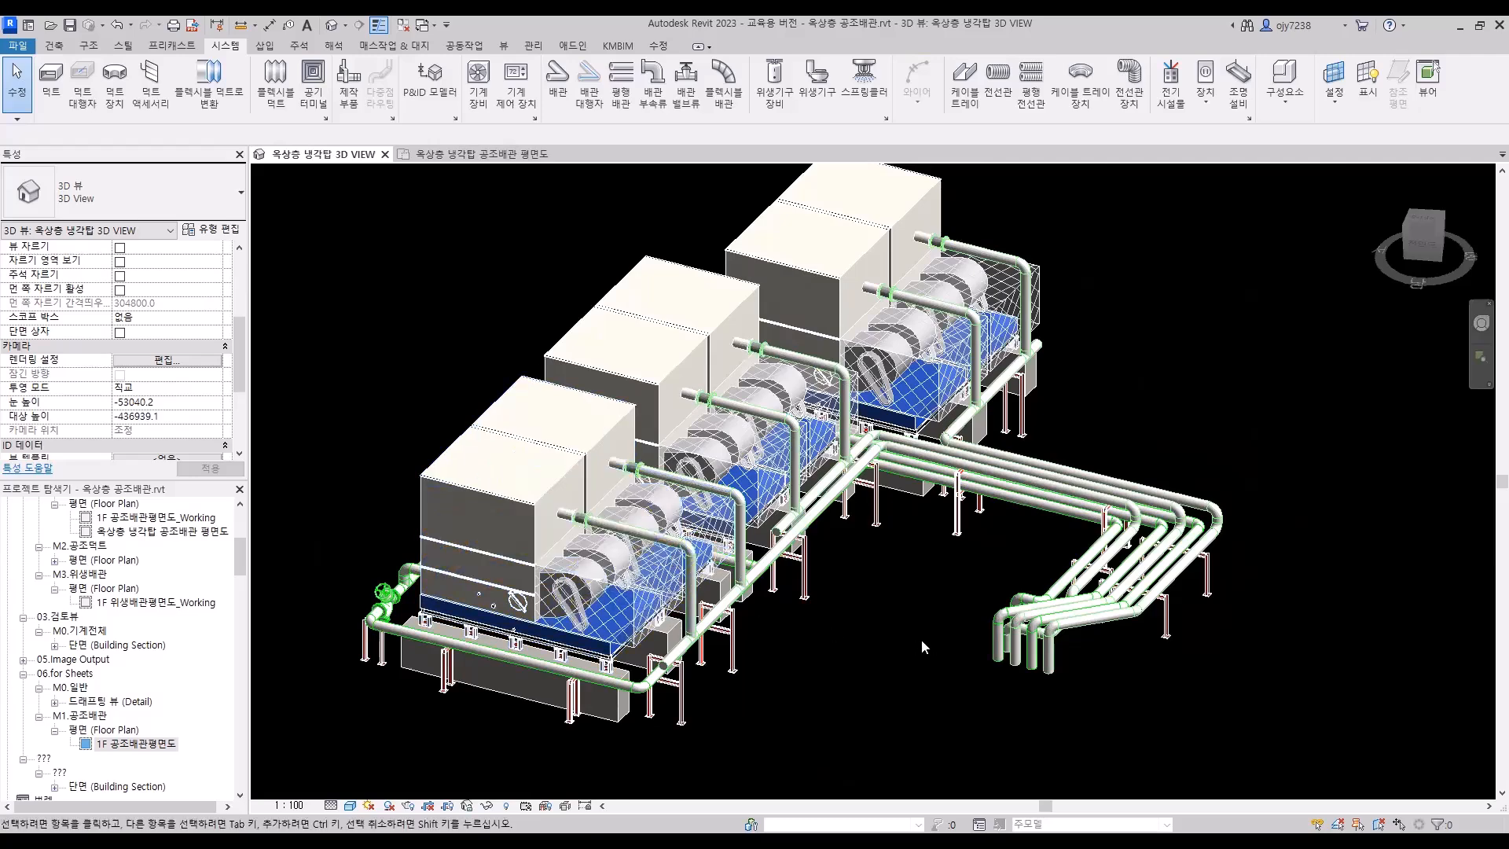
# Draw a building section alongside the three cooling towers in the rooftop cooling tower piping plan and shorten its view depth
pyautogui.click(472, 154)
pyautogui.moveTo(950, 497); pyautogui.dragTo(927, 648, button='middle')
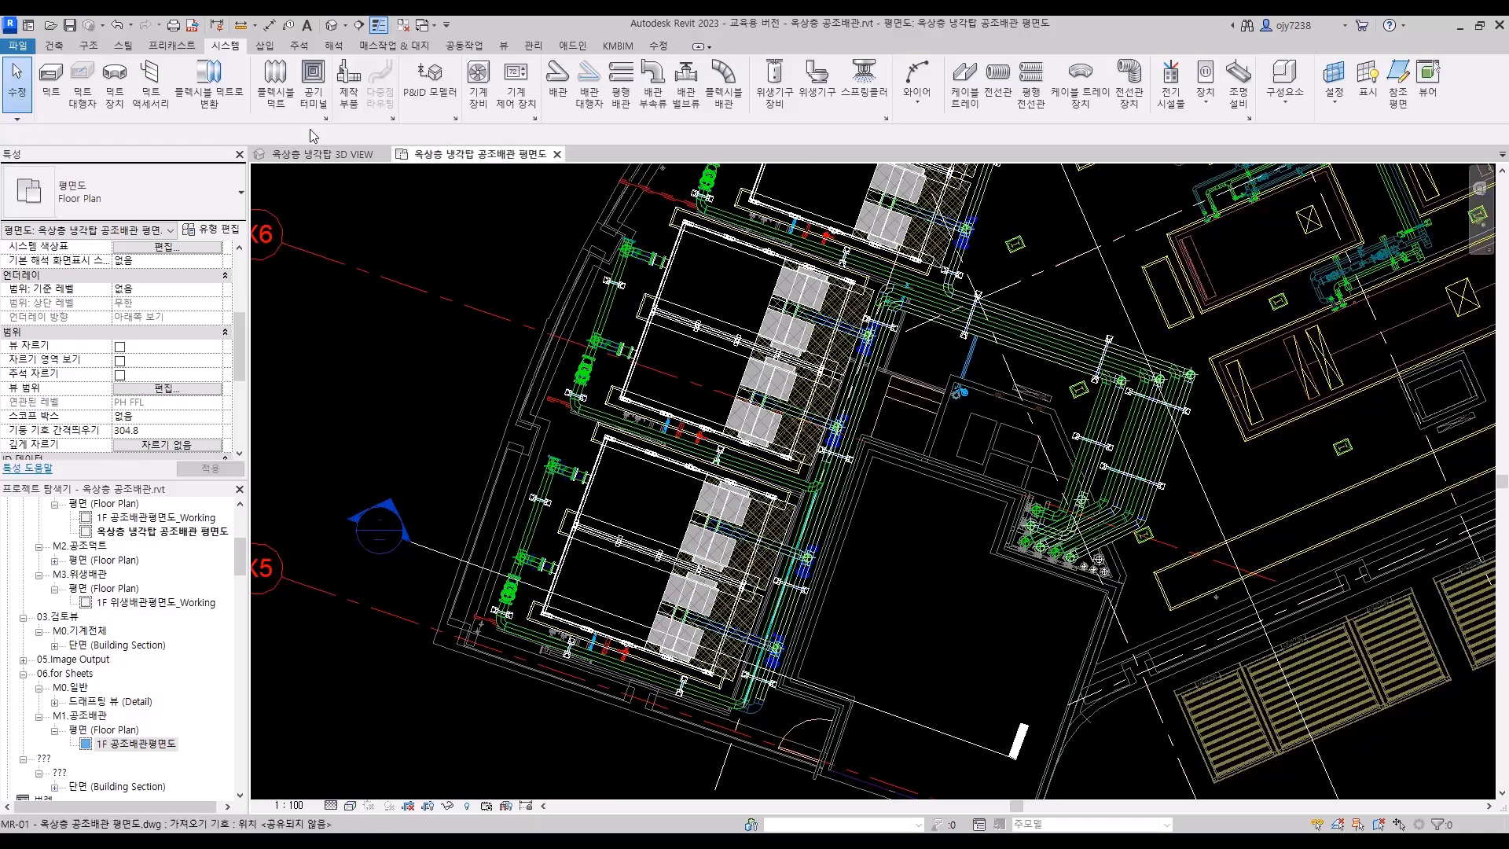
pyautogui.click(344, 28)
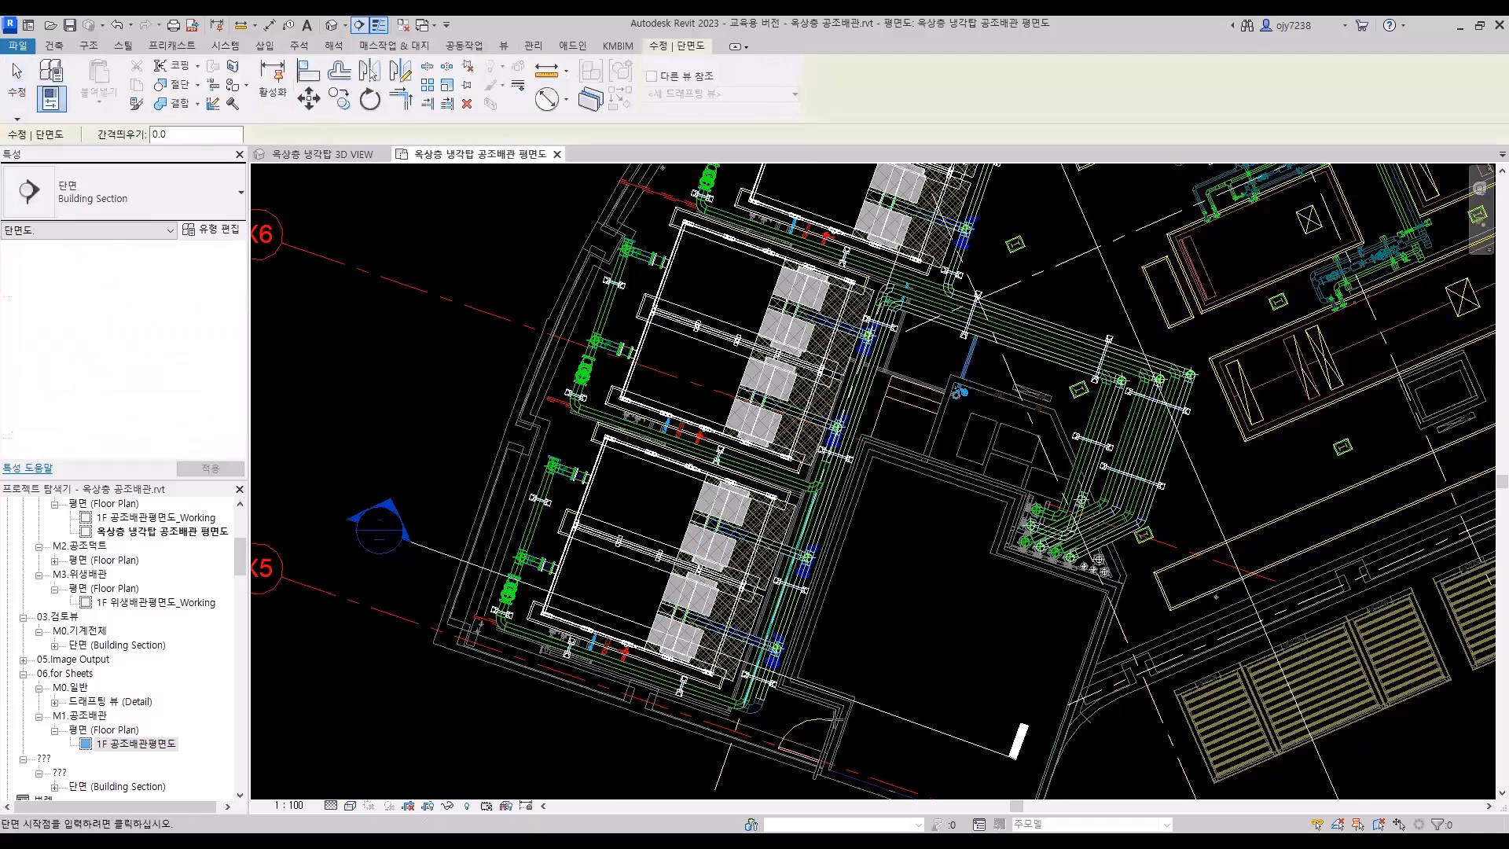
pyautogui.click(768, 781)
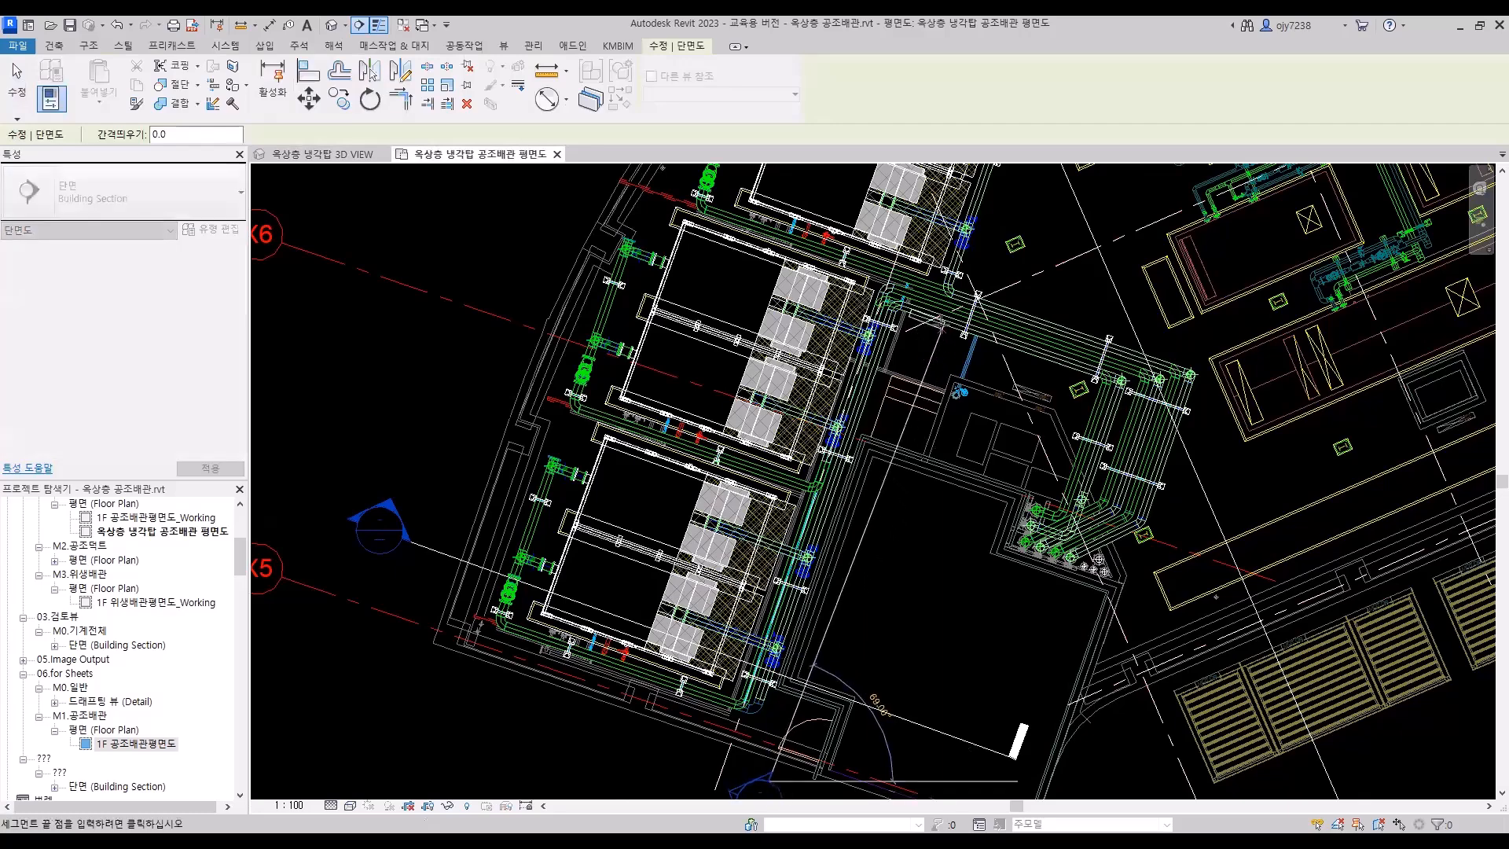
pyautogui.scroll(-4, 811, 528)
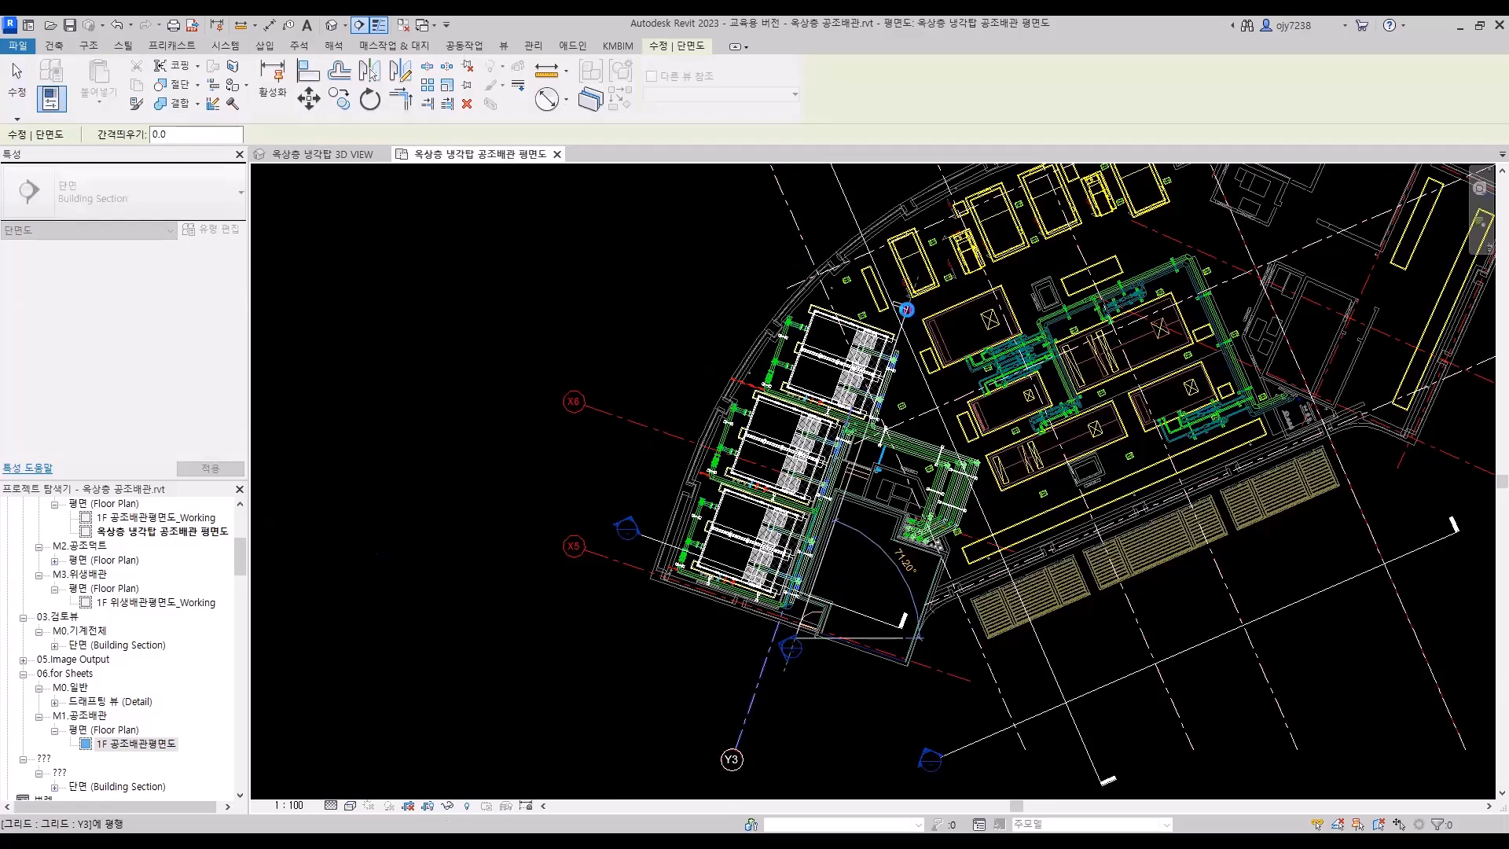
pyautogui.click(906, 308)
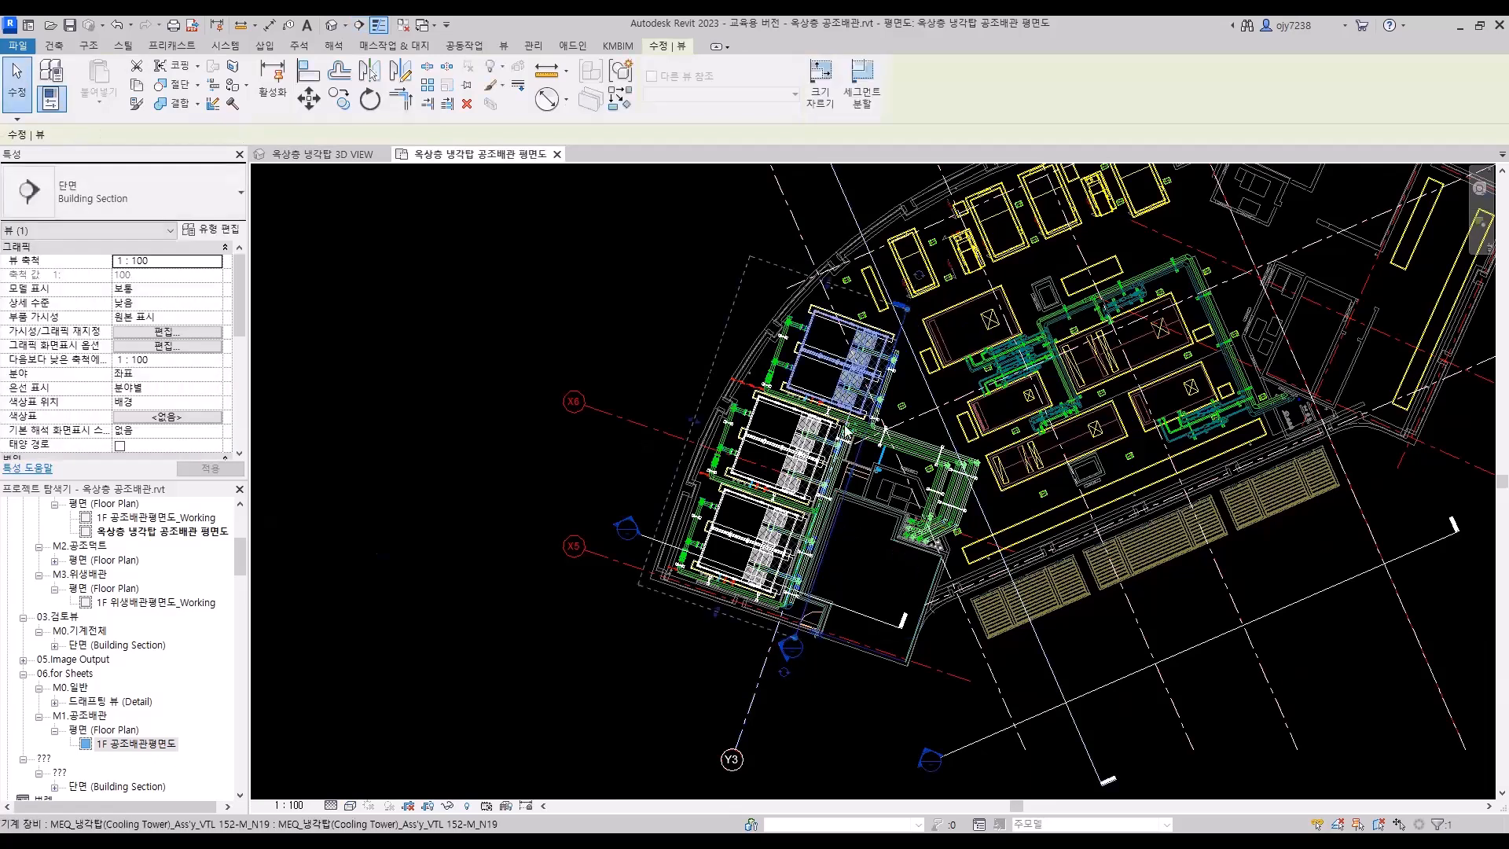
pyautogui.moveTo(698, 430); pyautogui.dragTo(774, 454)
pyautogui.press('Escape')
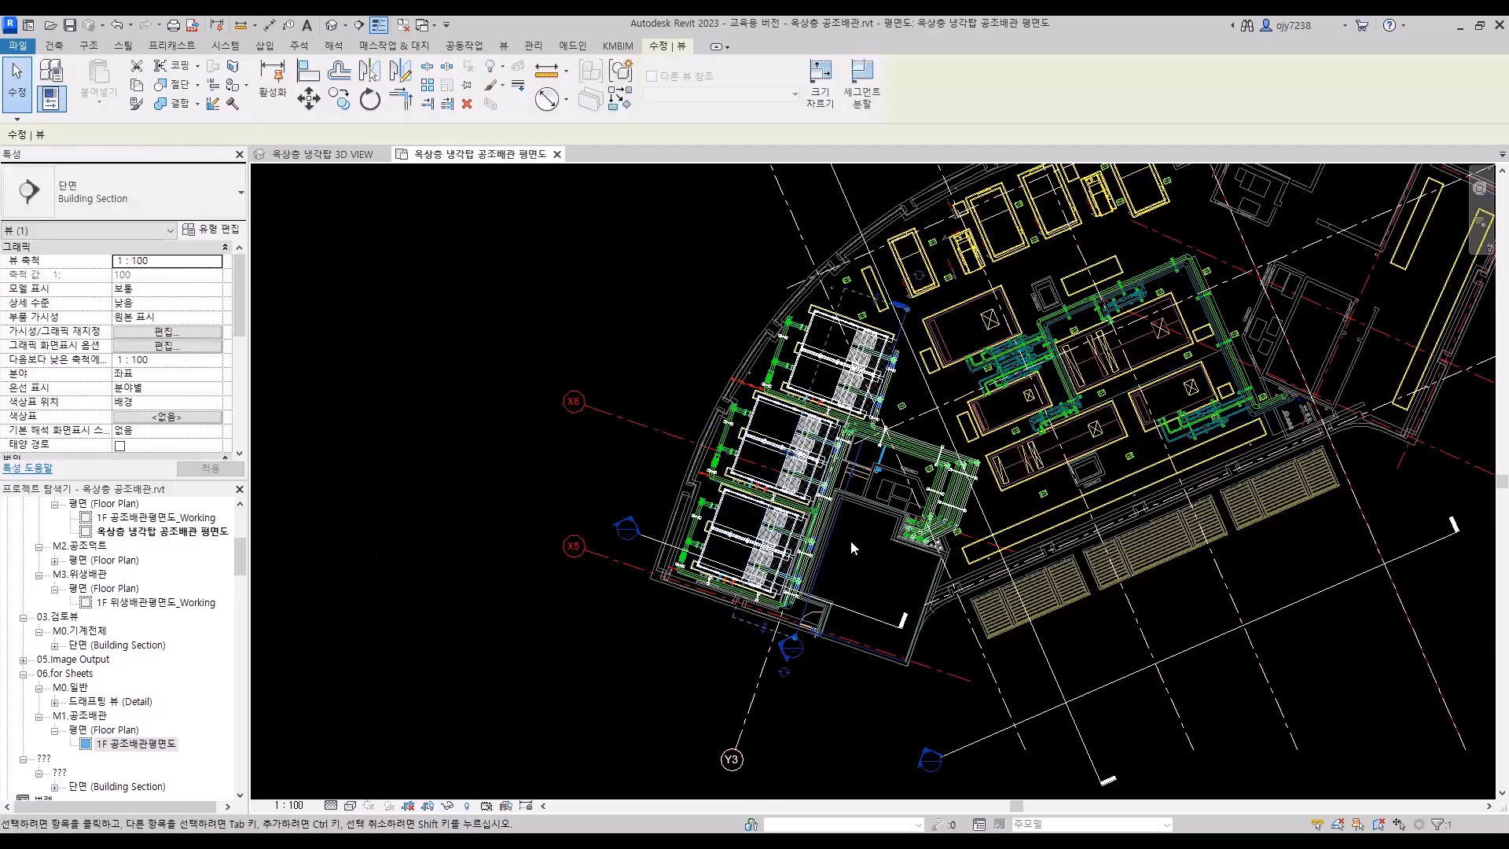
# Align the new section line with the pipe running beside the cooling towers
pyautogui.scroll(4, 848, 540)
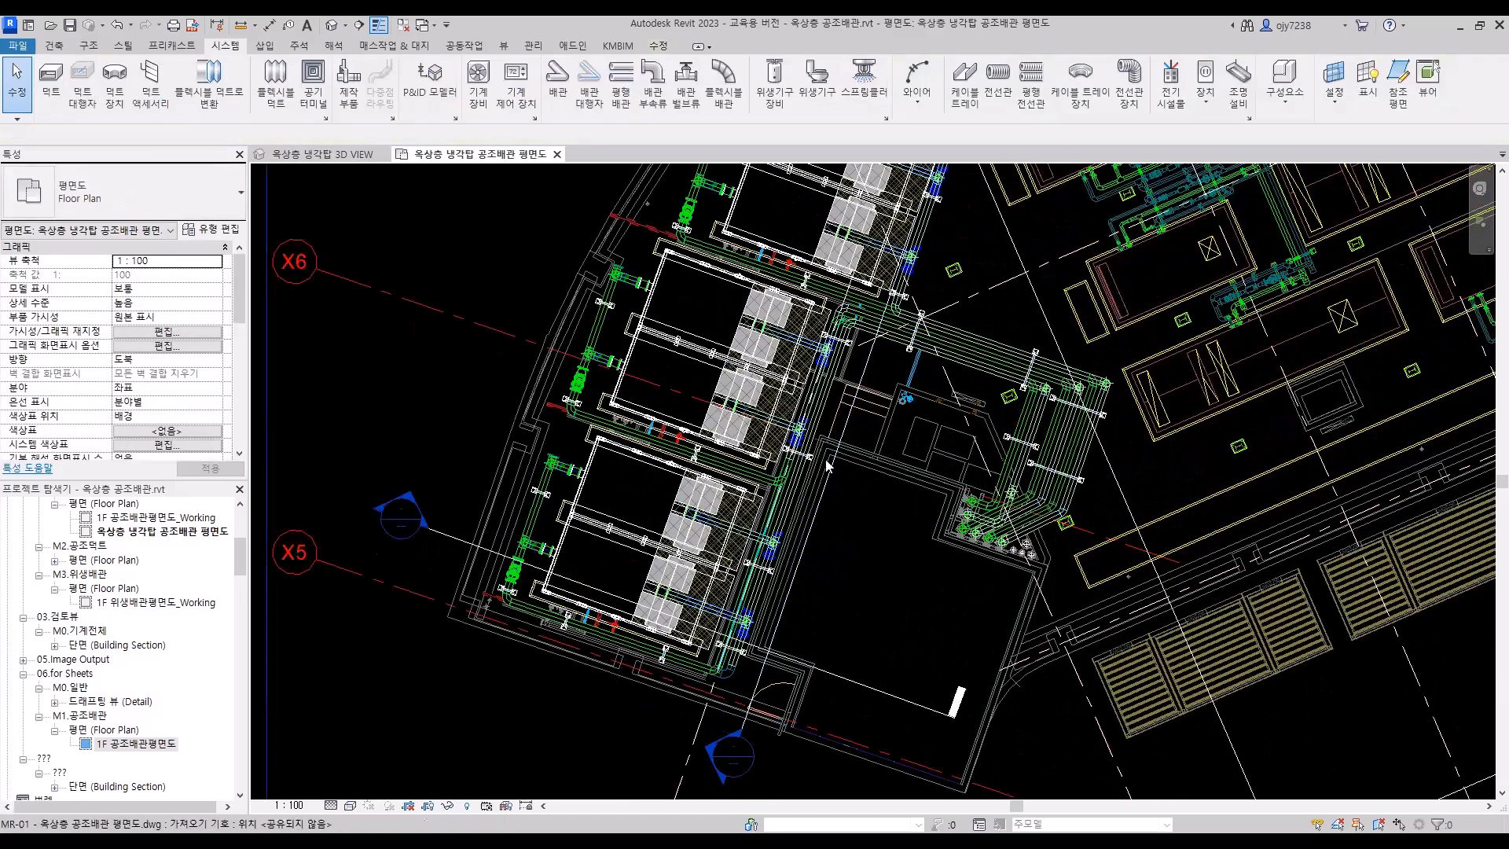
pyautogui.click(846, 414)
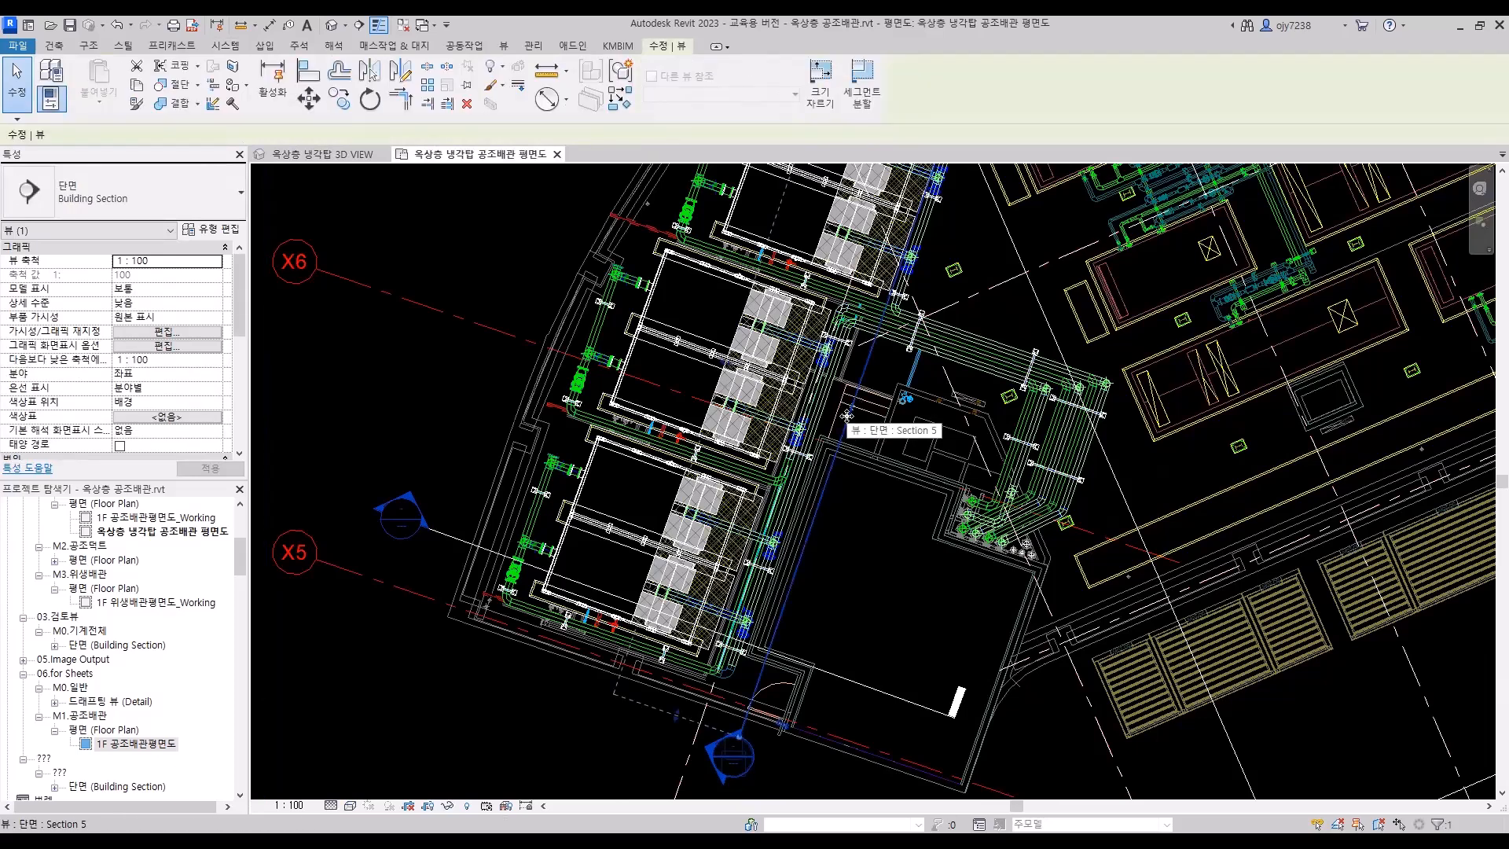
pyautogui.click(305, 78)
pyautogui.scroll(5, 952, 244)
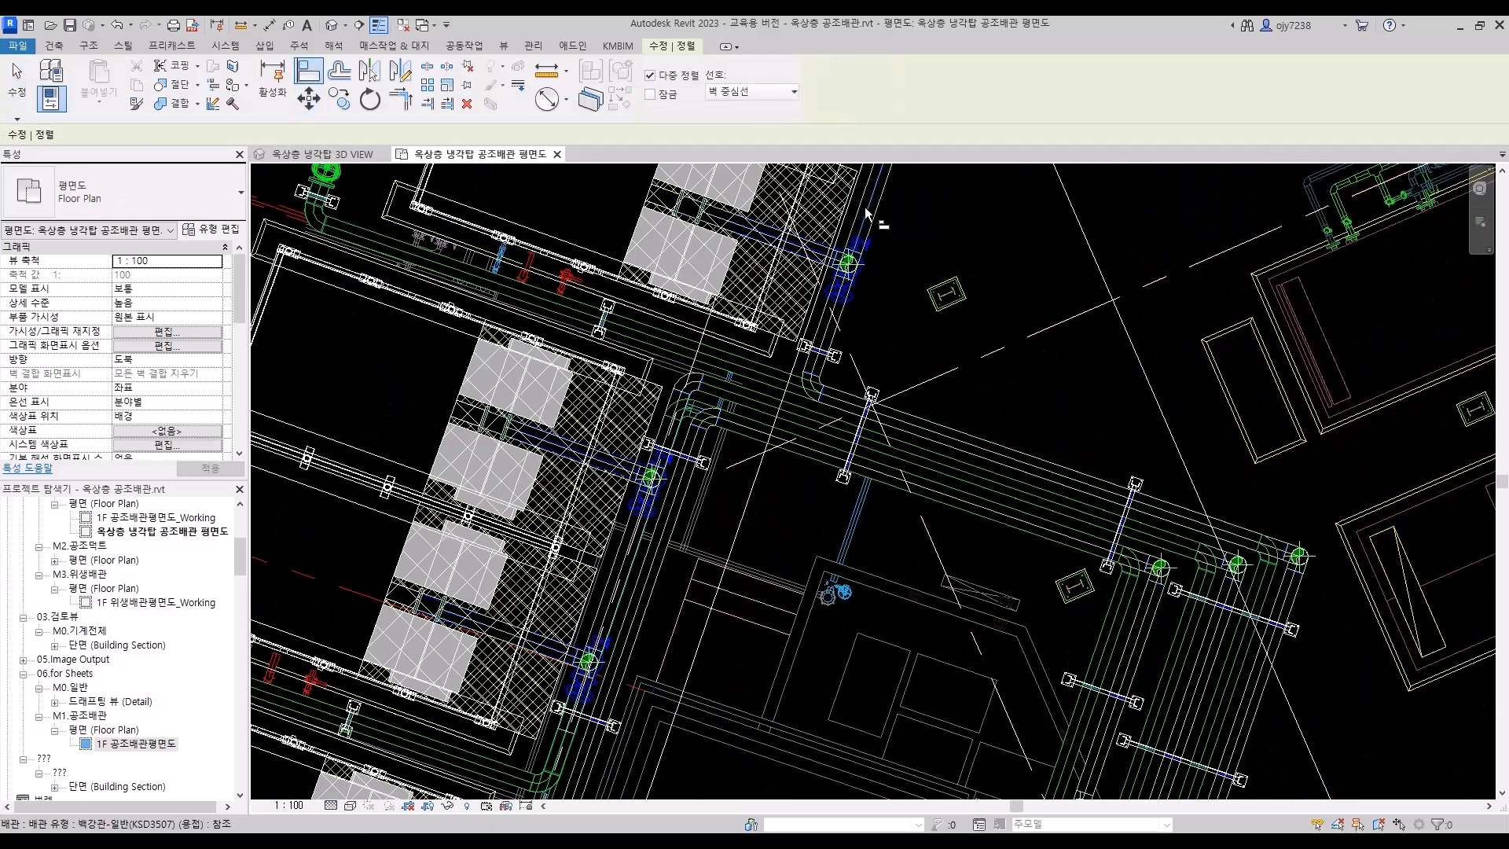
pyautogui.click(773, 482)
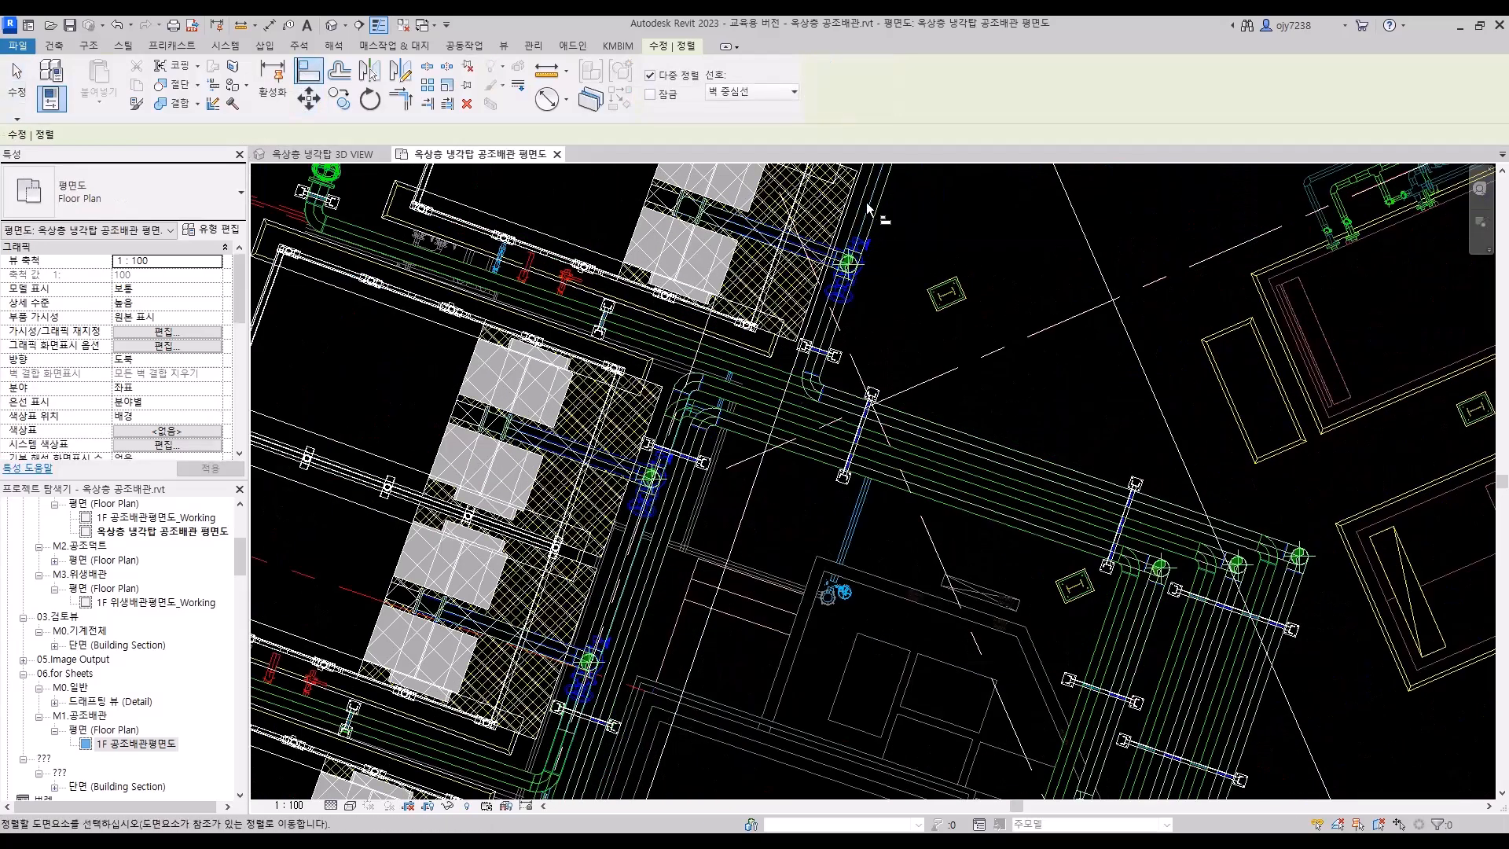
pyautogui.click(750, 479)
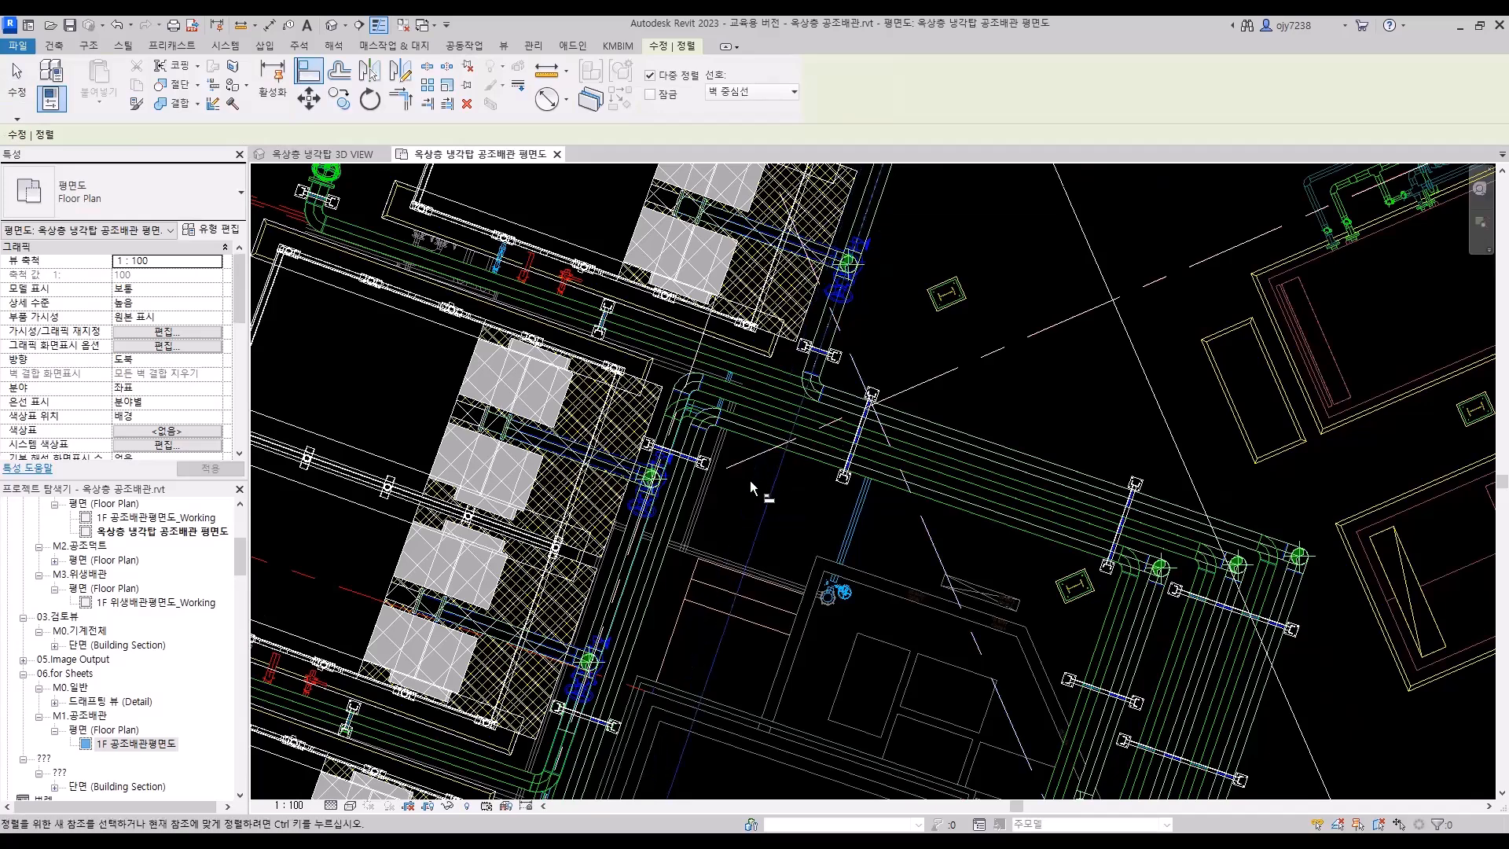
pyautogui.scroll(-3, 749, 479)
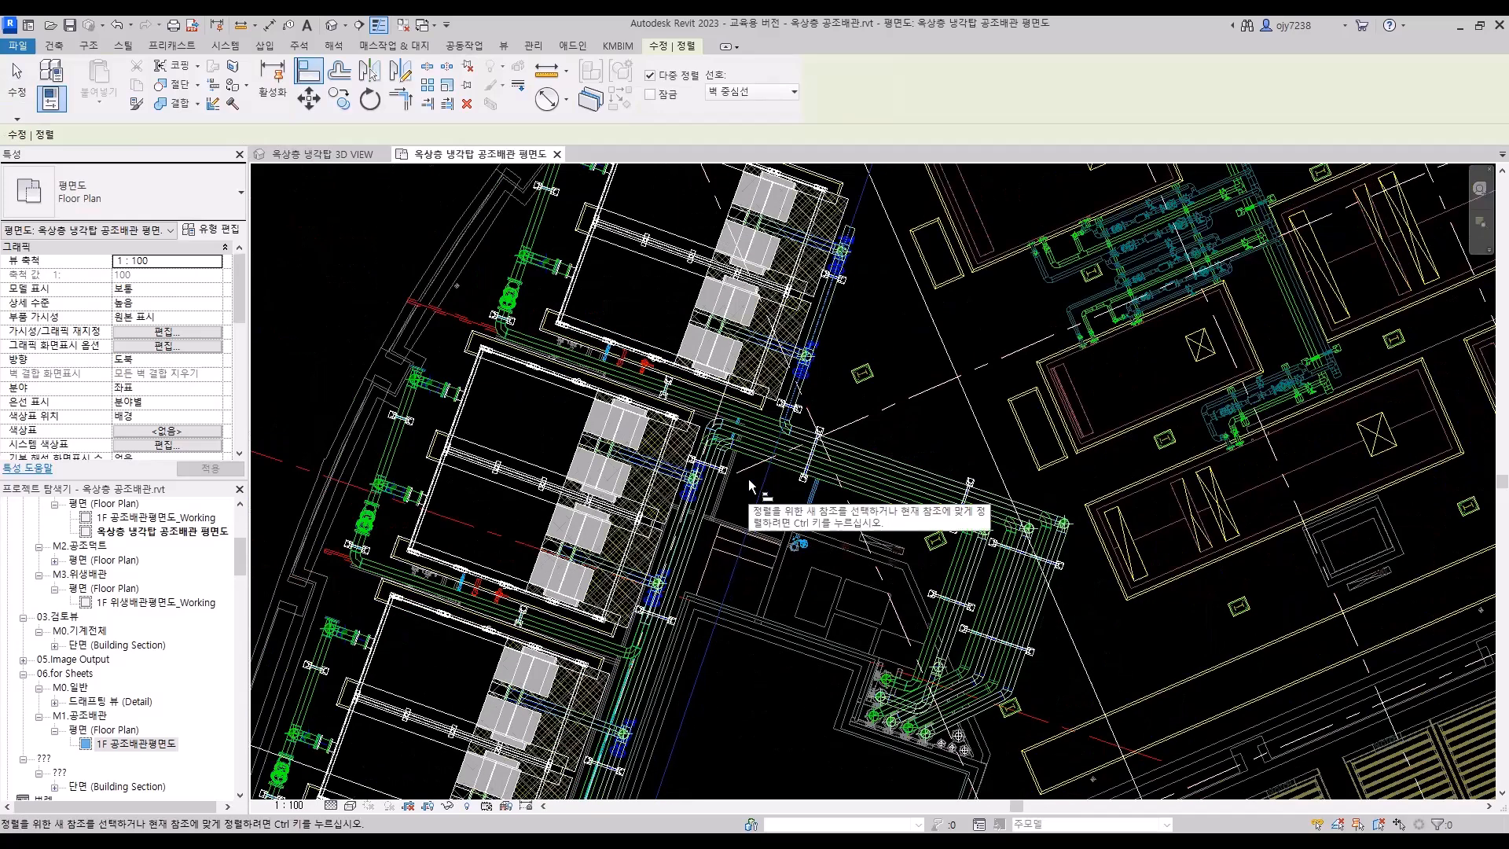
pyautogui.press('Escape')
pyautogui.press('Escape')
# Shift the section line slightly away from the cooling towers and open its section view
pyautogui.click(760, 492)
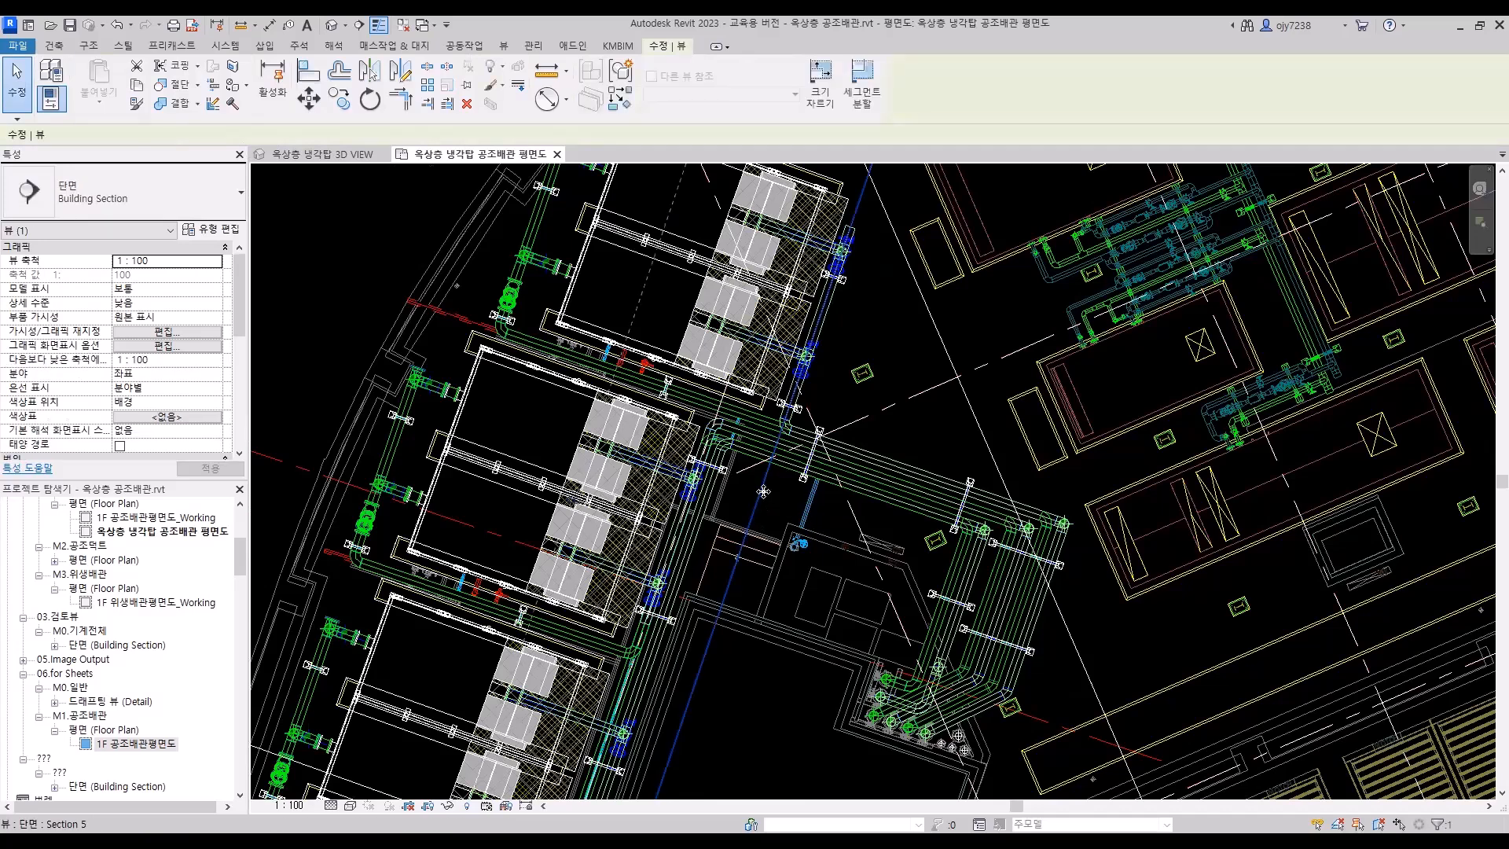
pyautogui.moveTo(768, 492); pyautogui.dragTo(777, 497)
pyautogui.rightClick(776, 498)
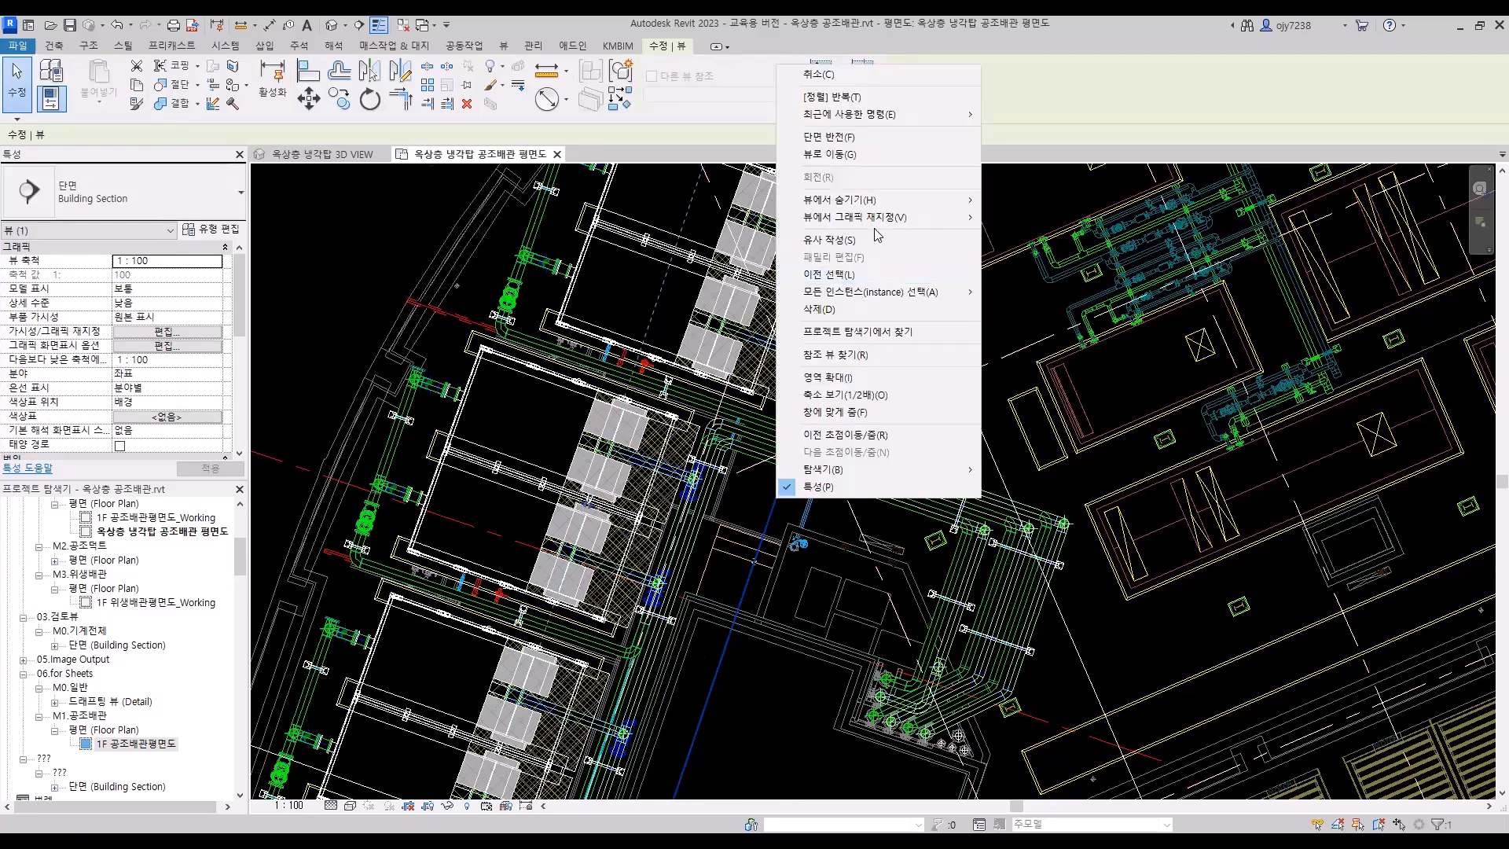
pyautogui.click(829, 154)
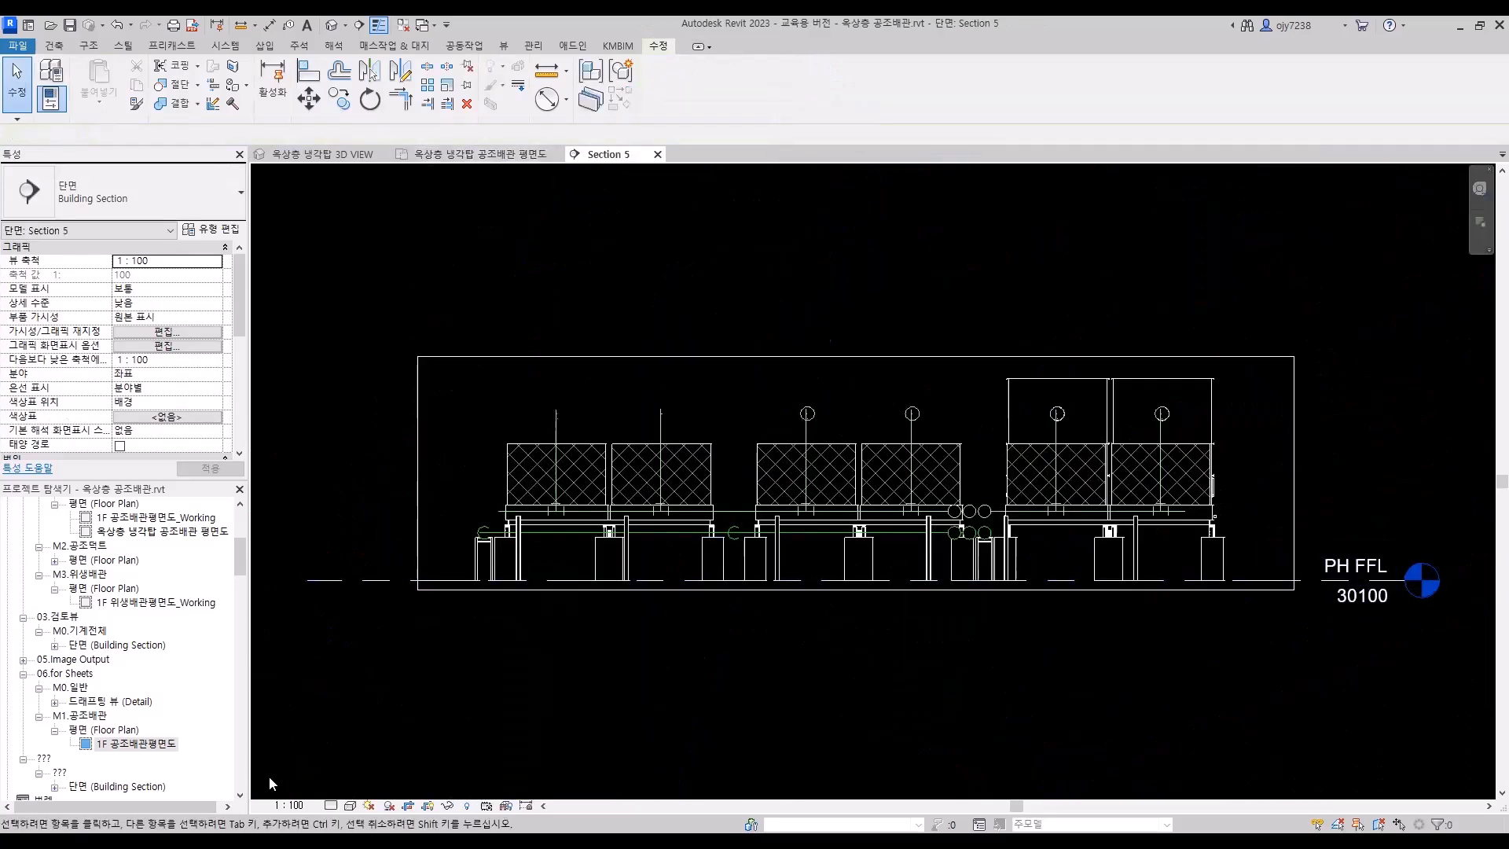
# Set the section view's scale to 1:25, its detail level to 높음 and its visual style to 음영처리
pyautogui.click(287, 807)
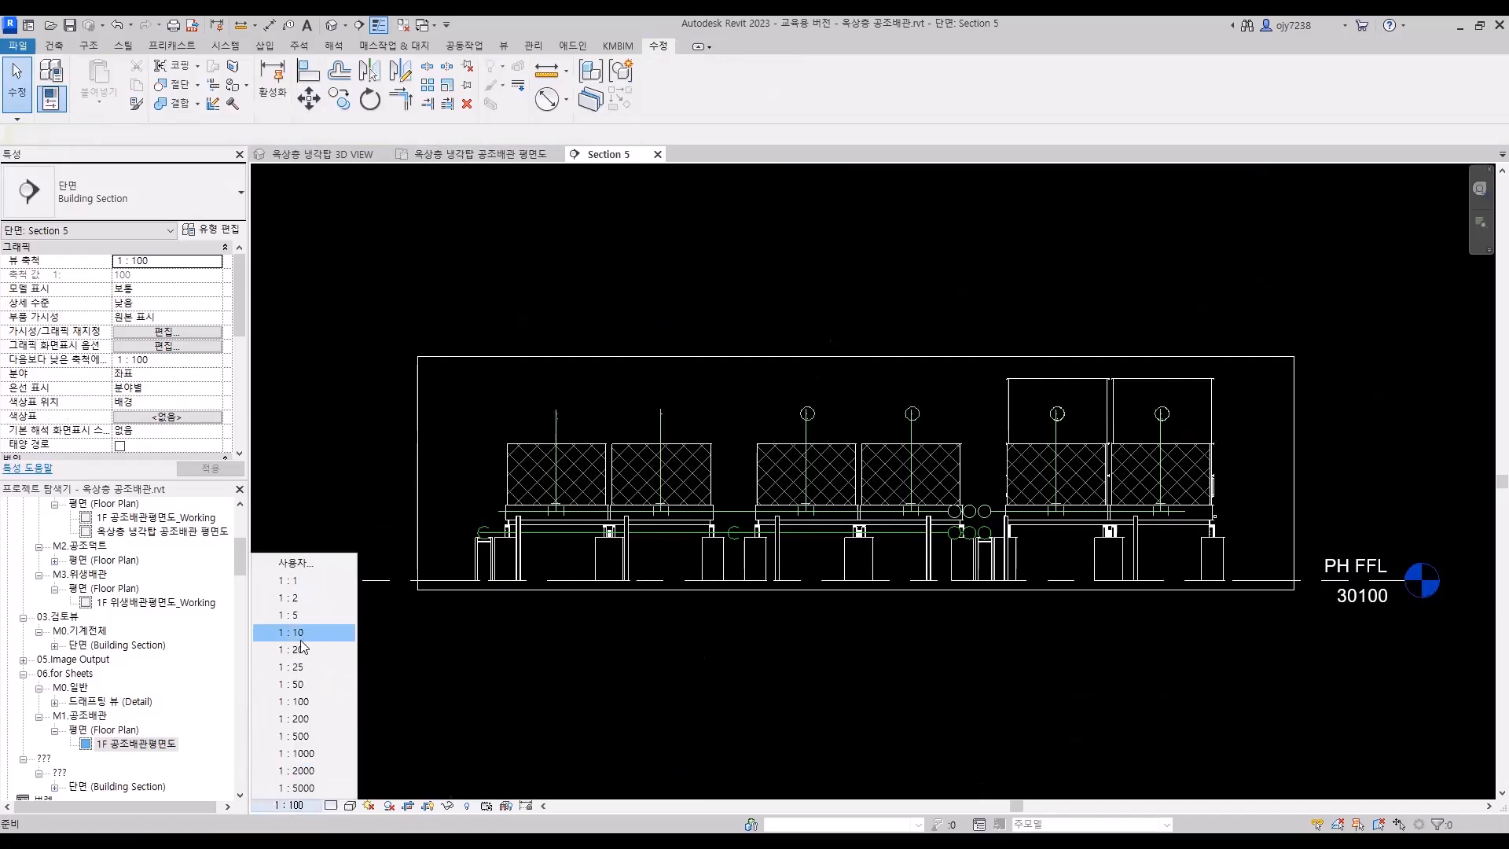
pyautogui.click(290, 665)
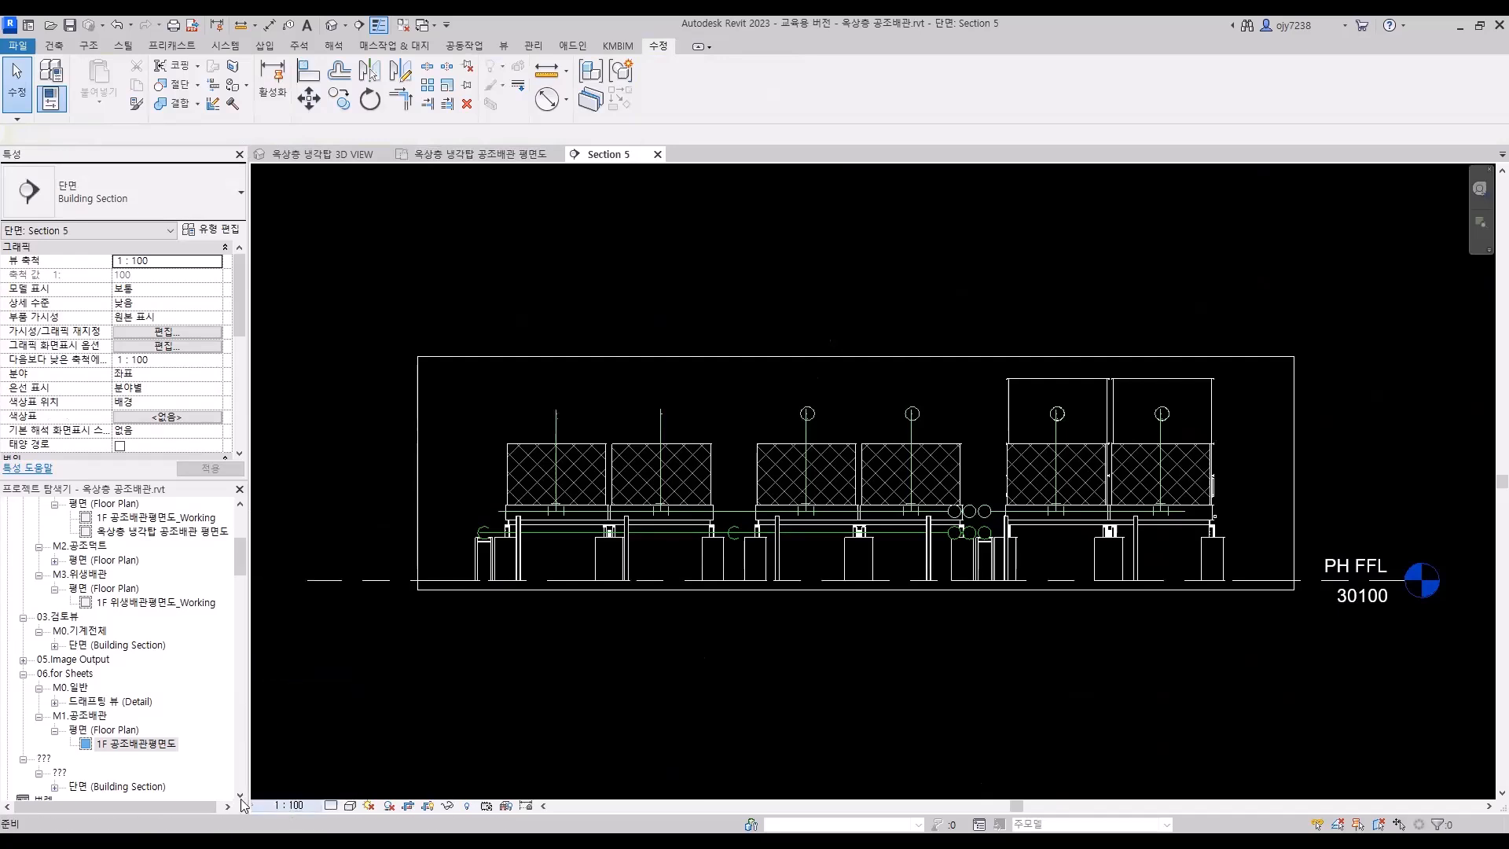
pyautogui.click(331, 806)
pyautogui.click(343, 788)
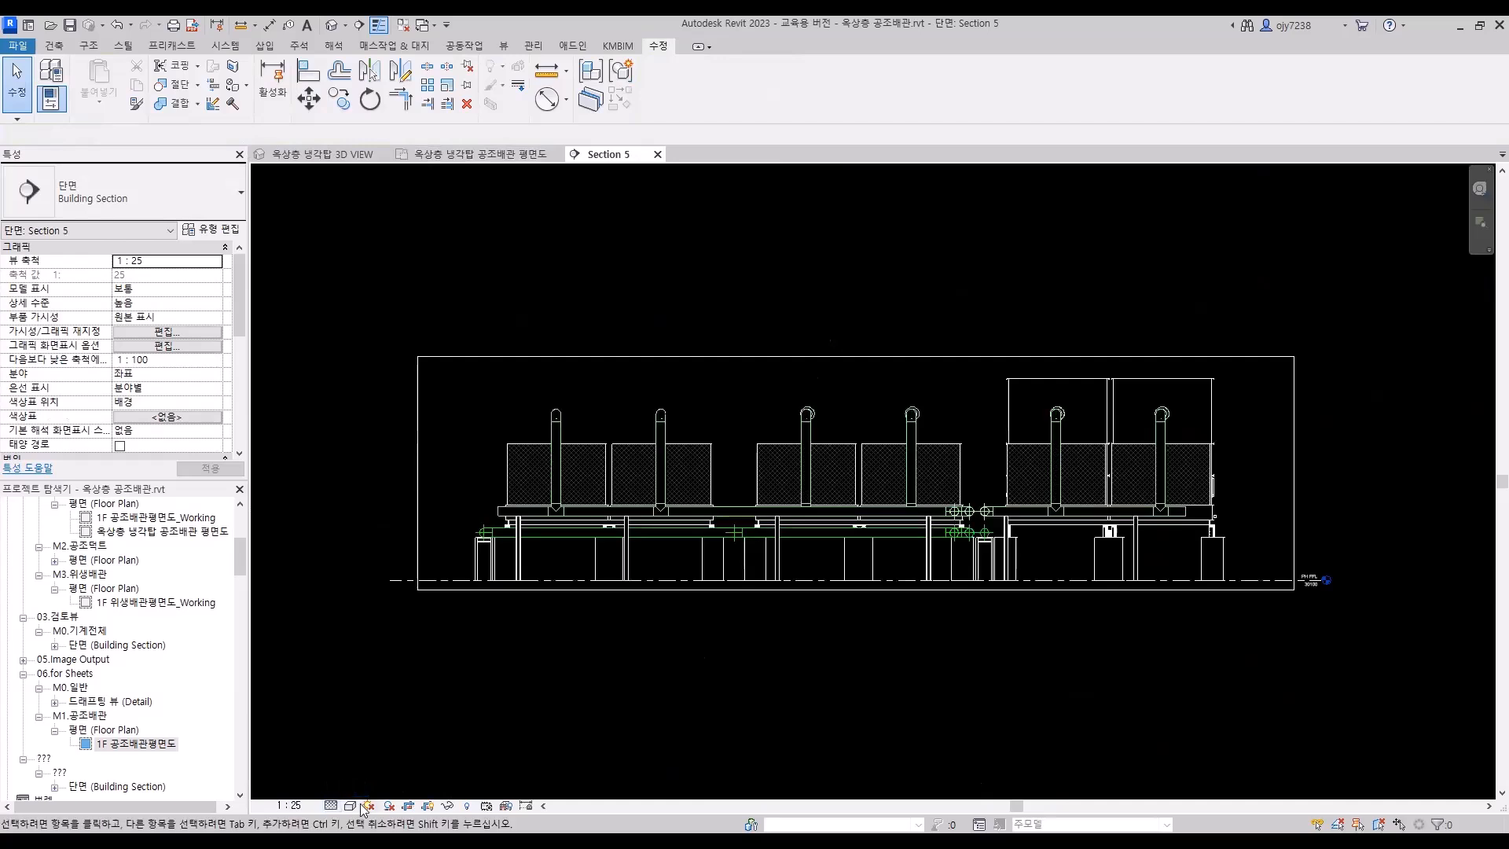
pyautogui.click(351, 806)
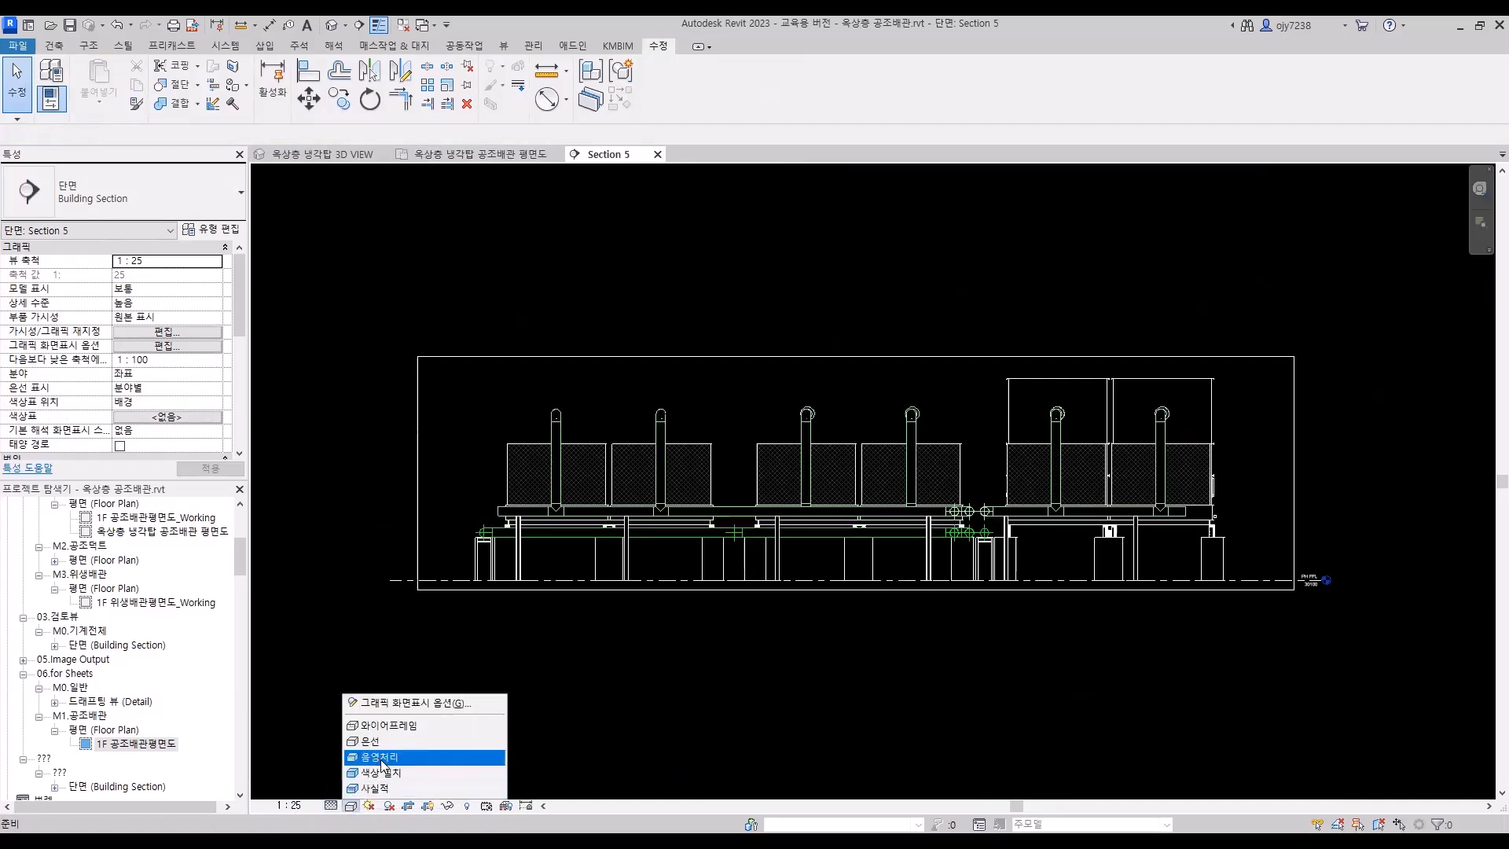
pyautogui.click(382, 759)
pyautogui.scroll(2, 663, 602)
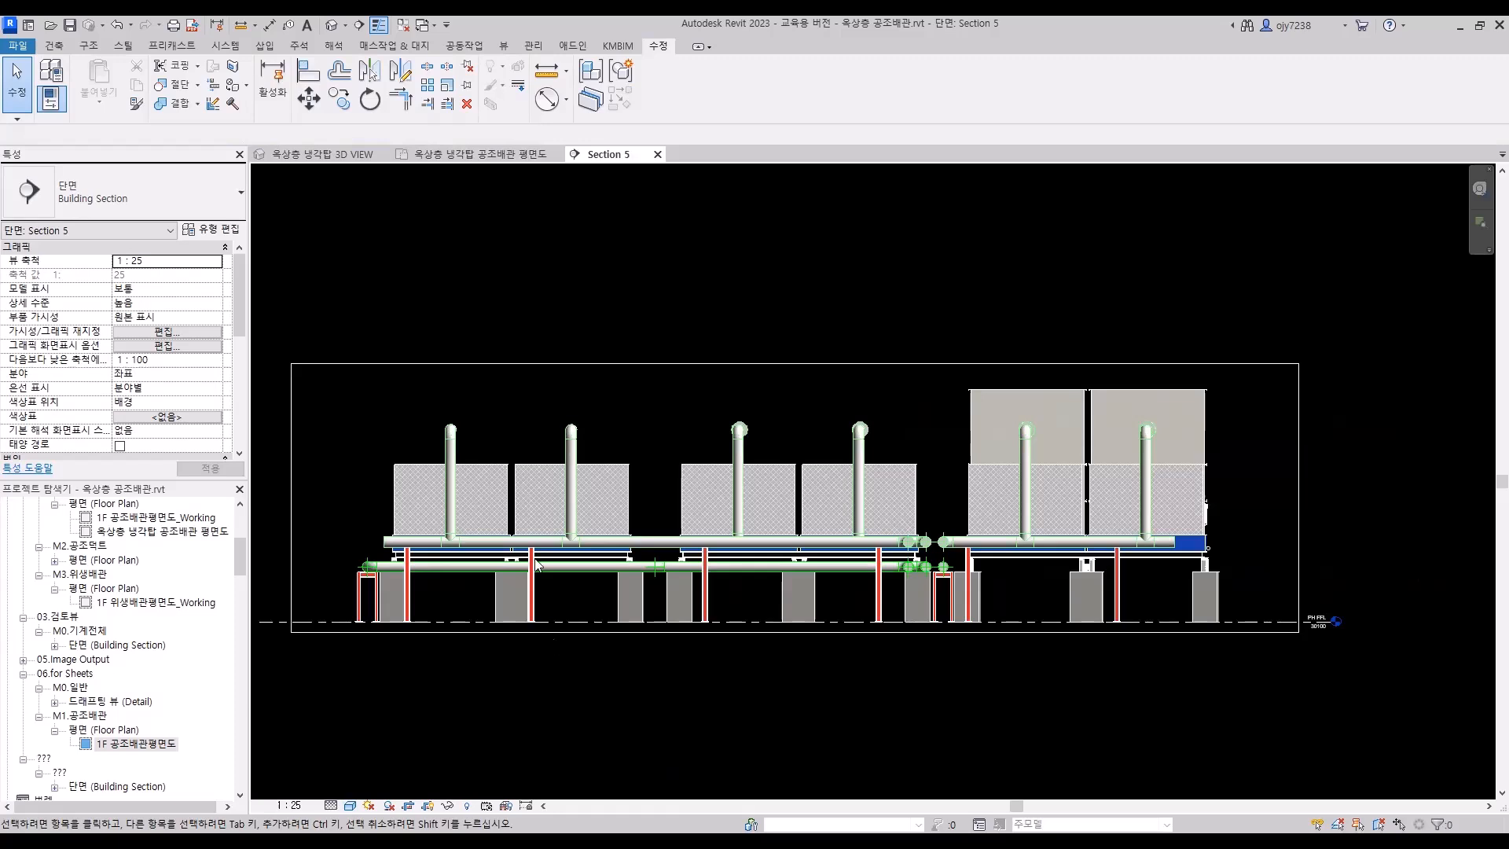
# Change the six vertical branch pipes in front of the cooling towers to the pipe type 백강관-일반(KSD3507) (용접) Flange
pyautogui.click(226, 47)
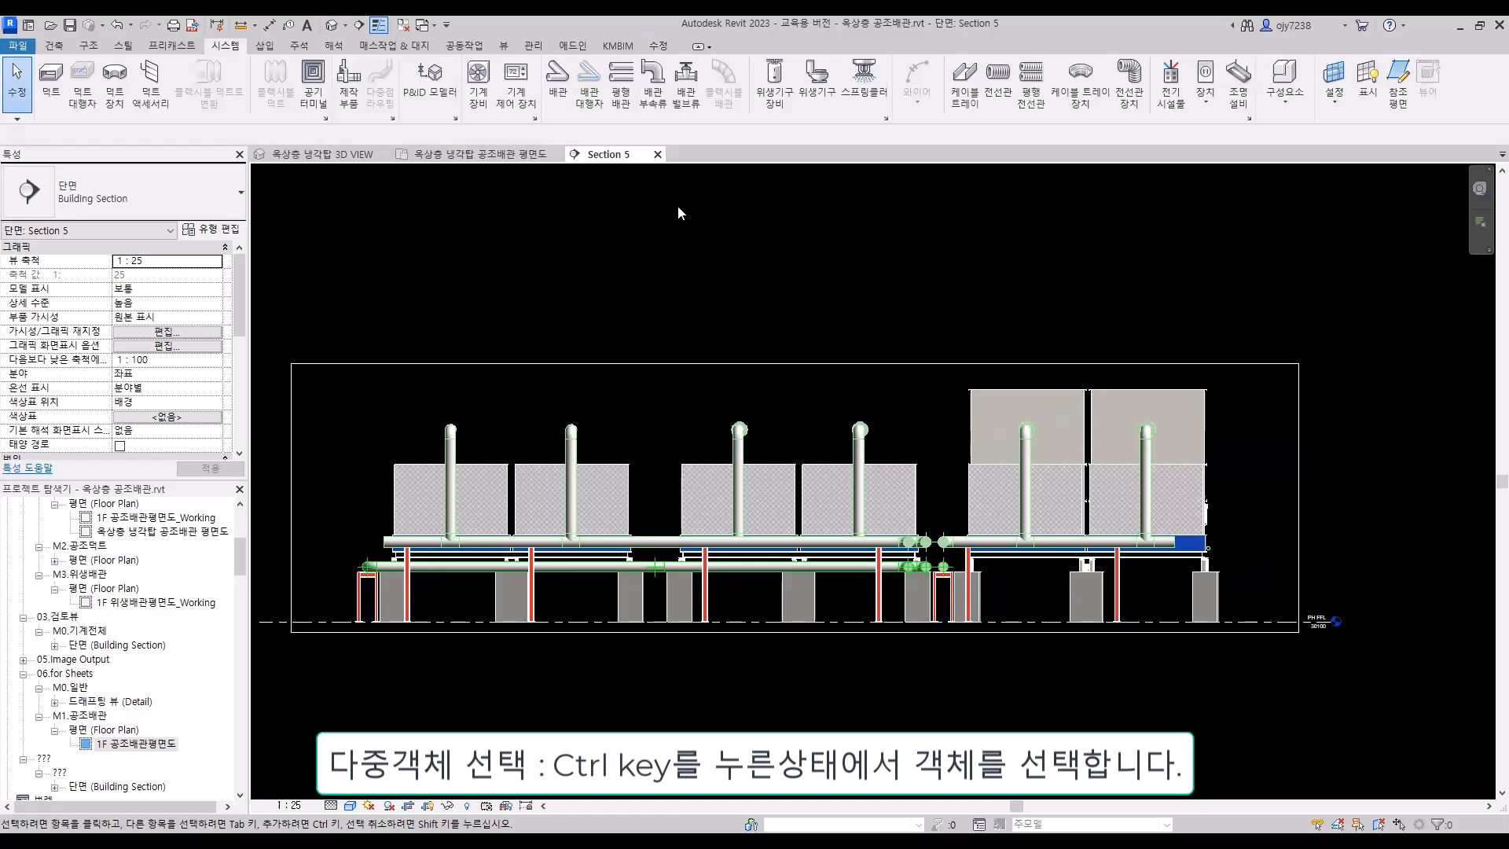
pyautogui.click(451, 452)
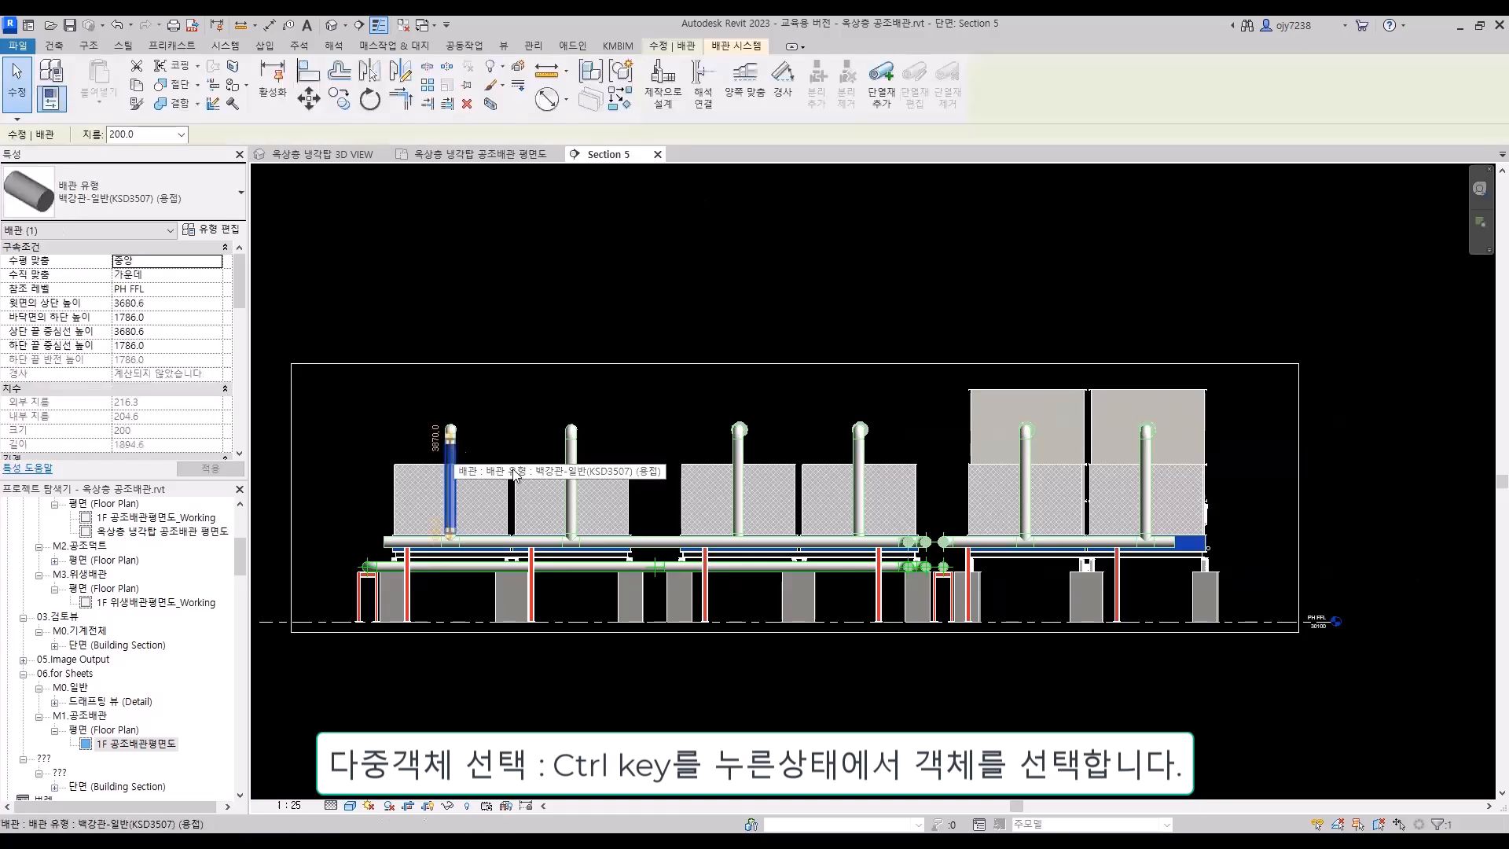
pyautogui.keyDown('ctrl'); pyautogui.click(571, 463); pyautogui.keyUp('ctrl')
pyautogui.keyDown('ctrl'); pyautogui.click(739, 472); pyautogui.keyUp('ctrl')
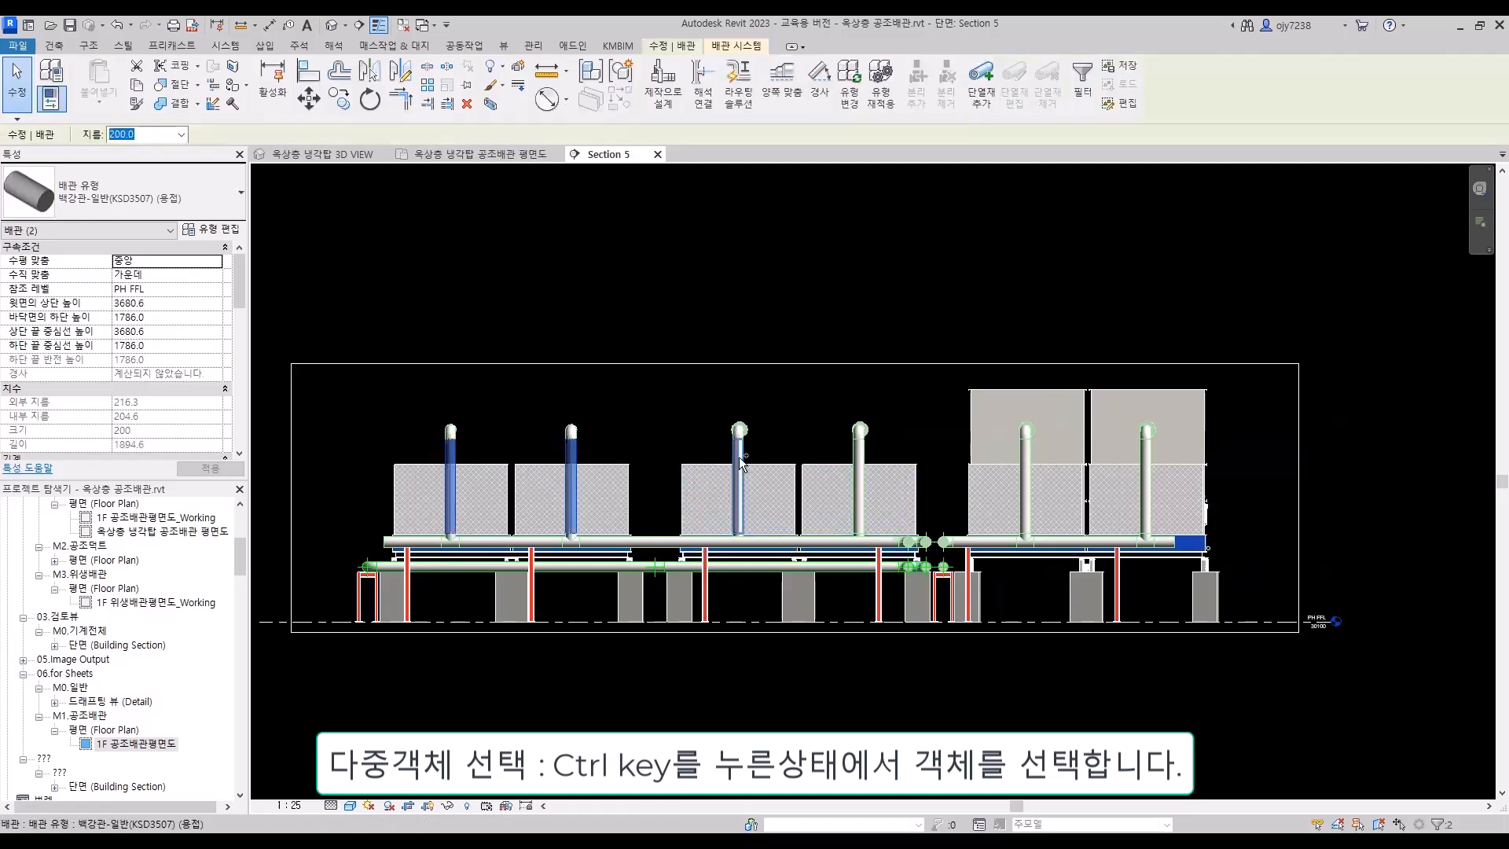
pyautogui.keyDown('ctrl'); pyautogui.click(860, 472); pyautogui.keyUp('ctrl')
pyautogui.keyDown('ctrl'); pyautogui.click(1025, 479); pyautogui.keyUp('ctrl')
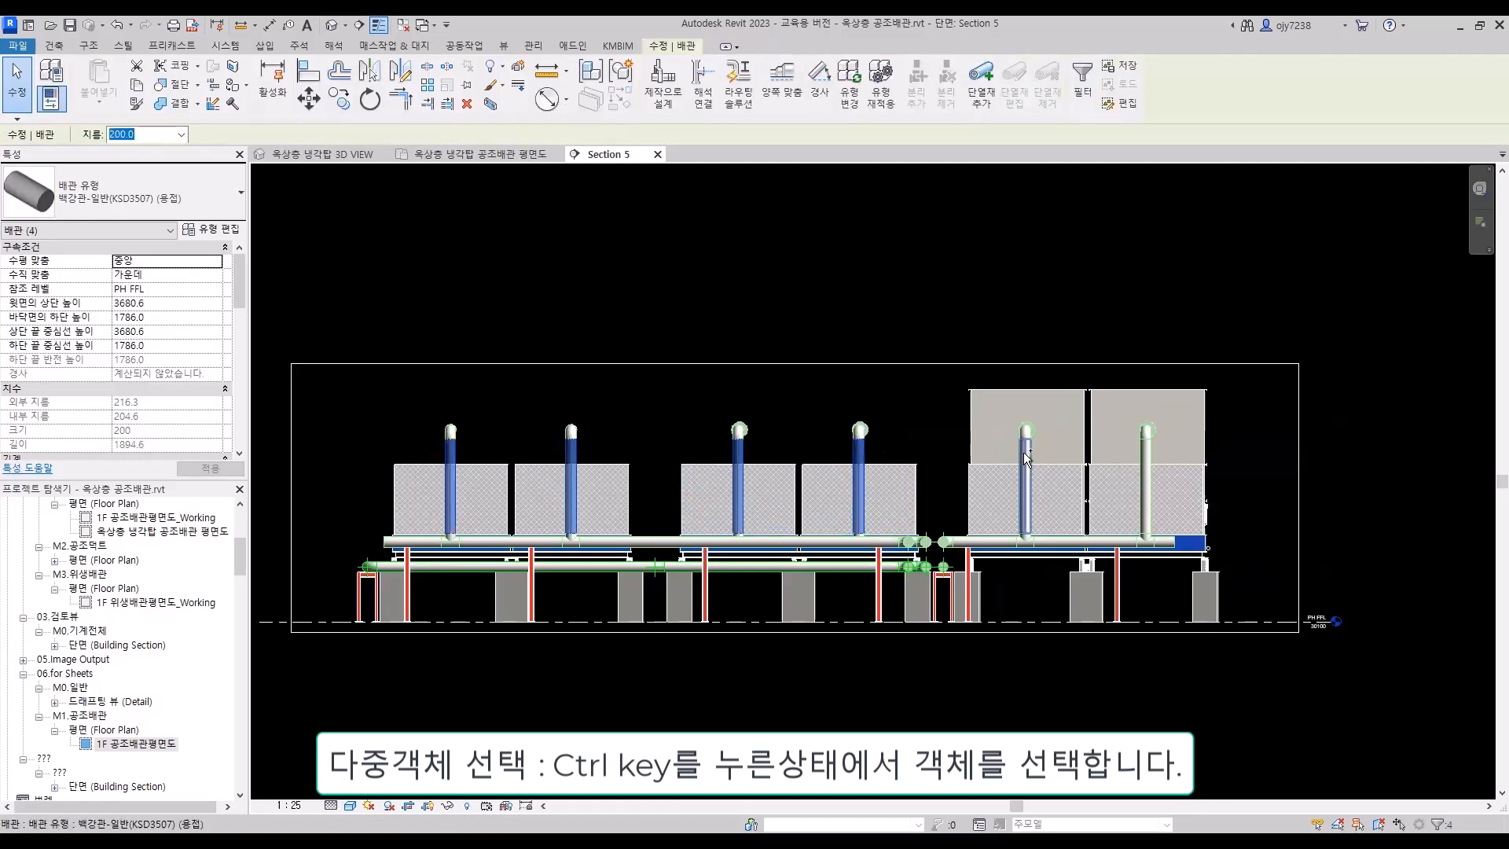
pyautogui.keyDown('ctrl'); pyautogui.click(1145, 475); pyautogui.keyUp('ctrl')
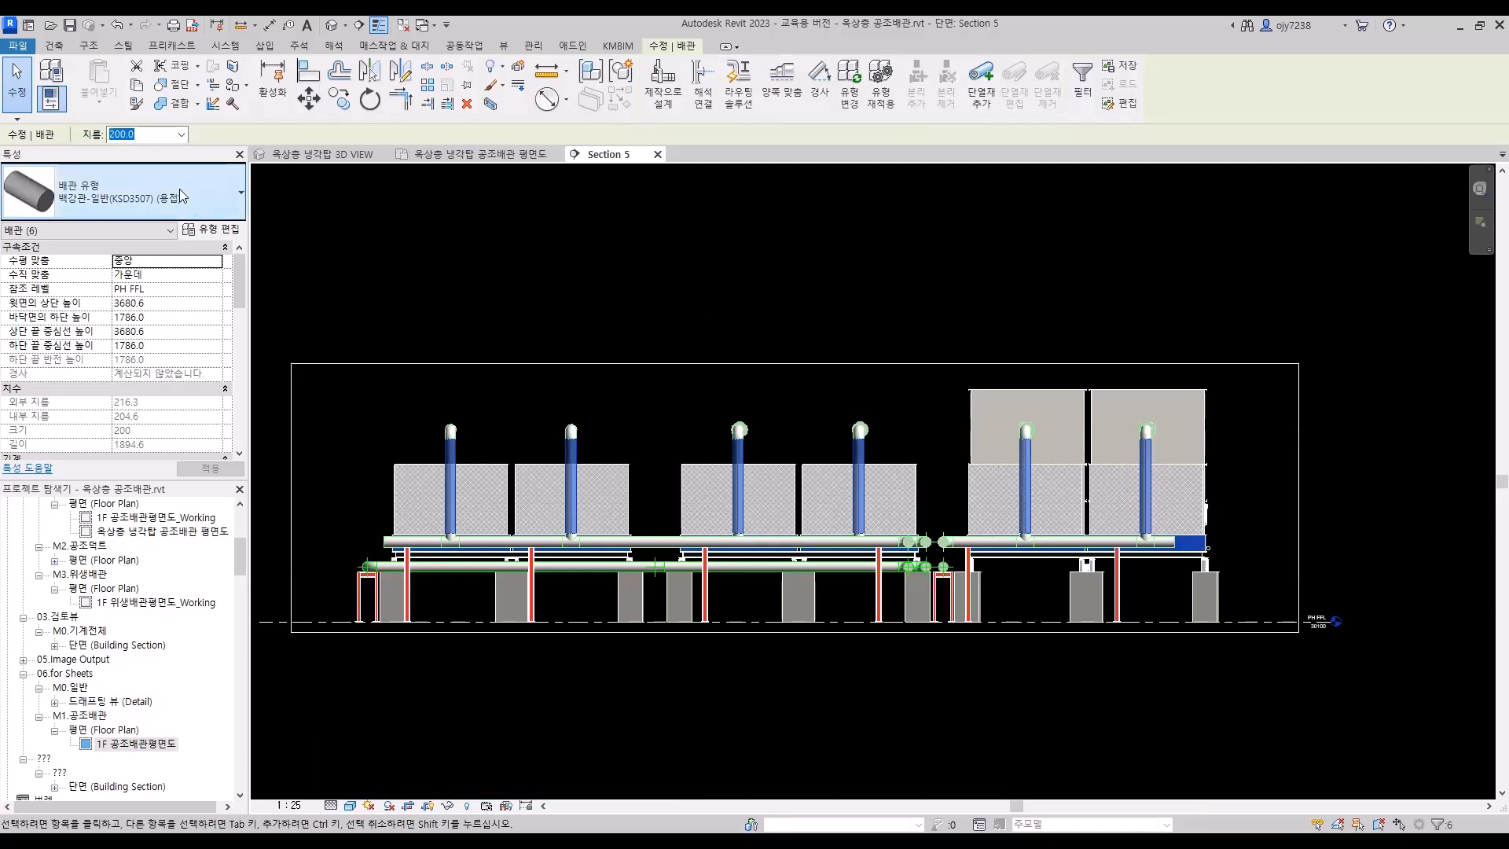
pyautogui.click(199, 184)
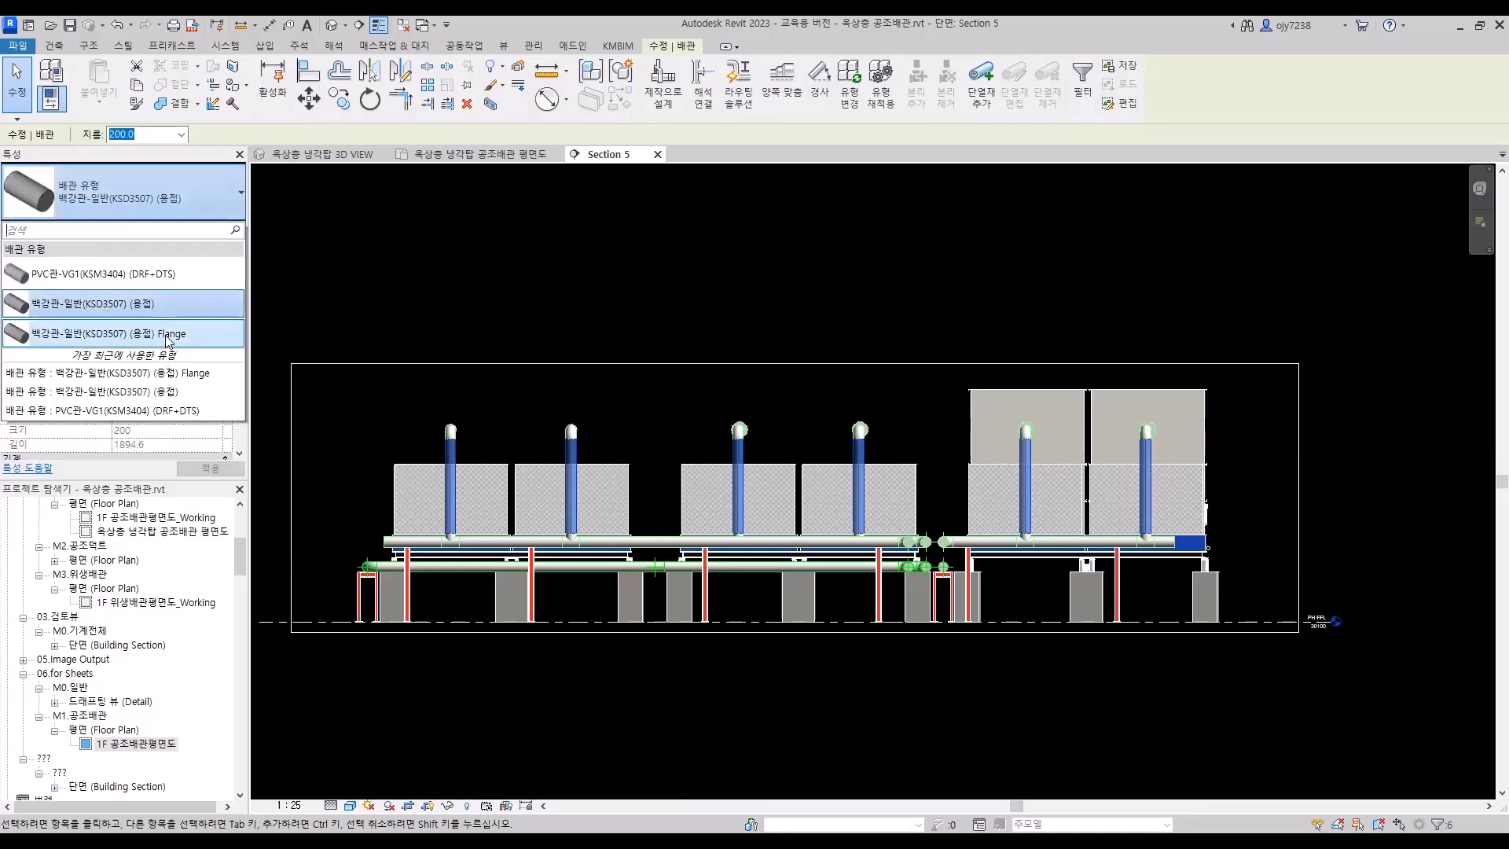
pyautogui.click(167, 336)
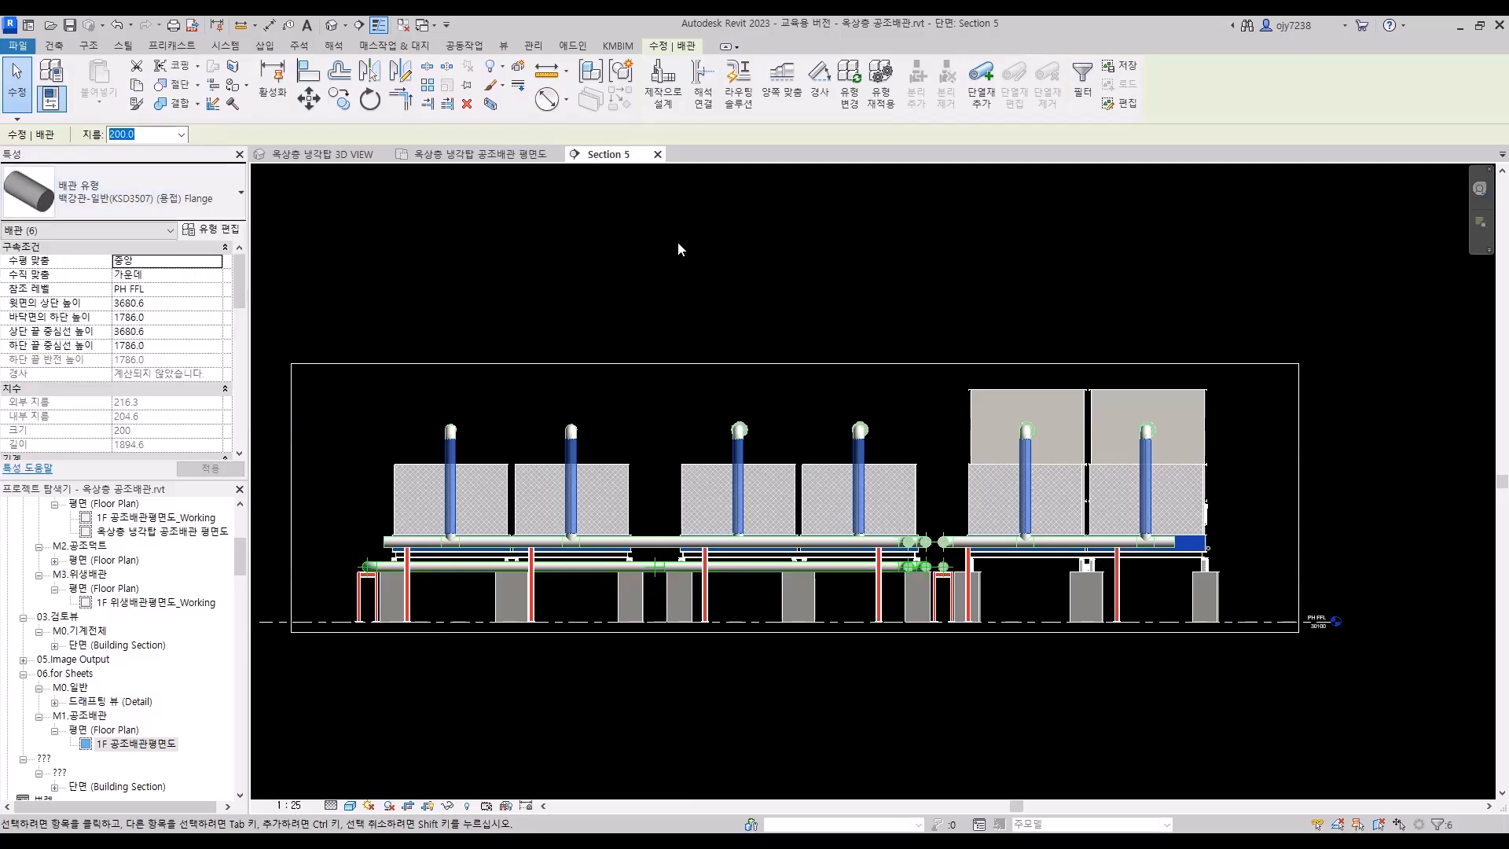
pyautogui.click(626, 292)
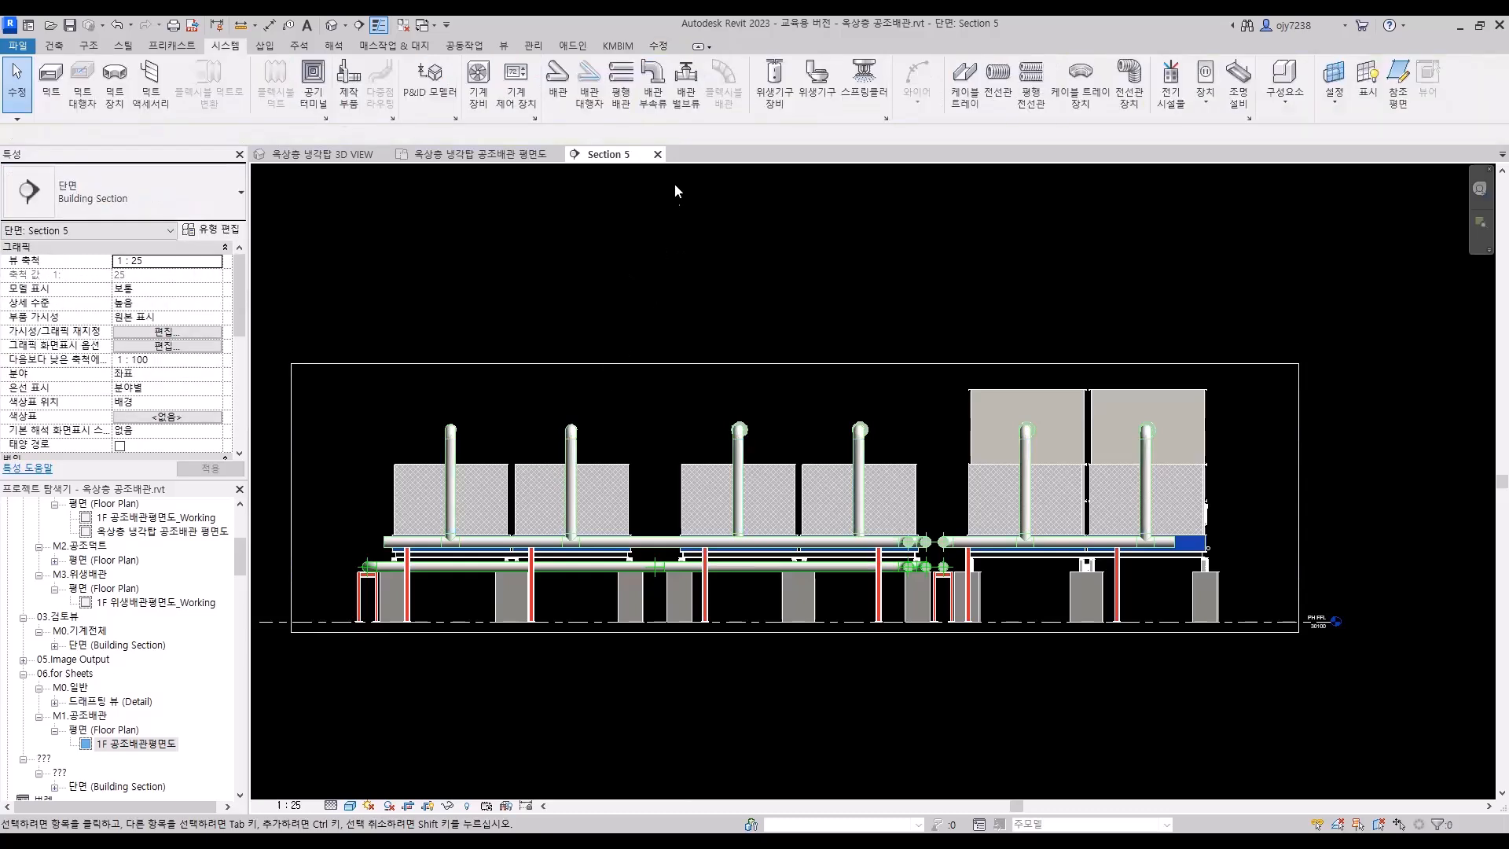
# Load the pipe valve family CraneFS_DoubleRegulatingValve_FixedOrifice_DM941.rfa into the project for placement
pyautogui.click(686, 75)
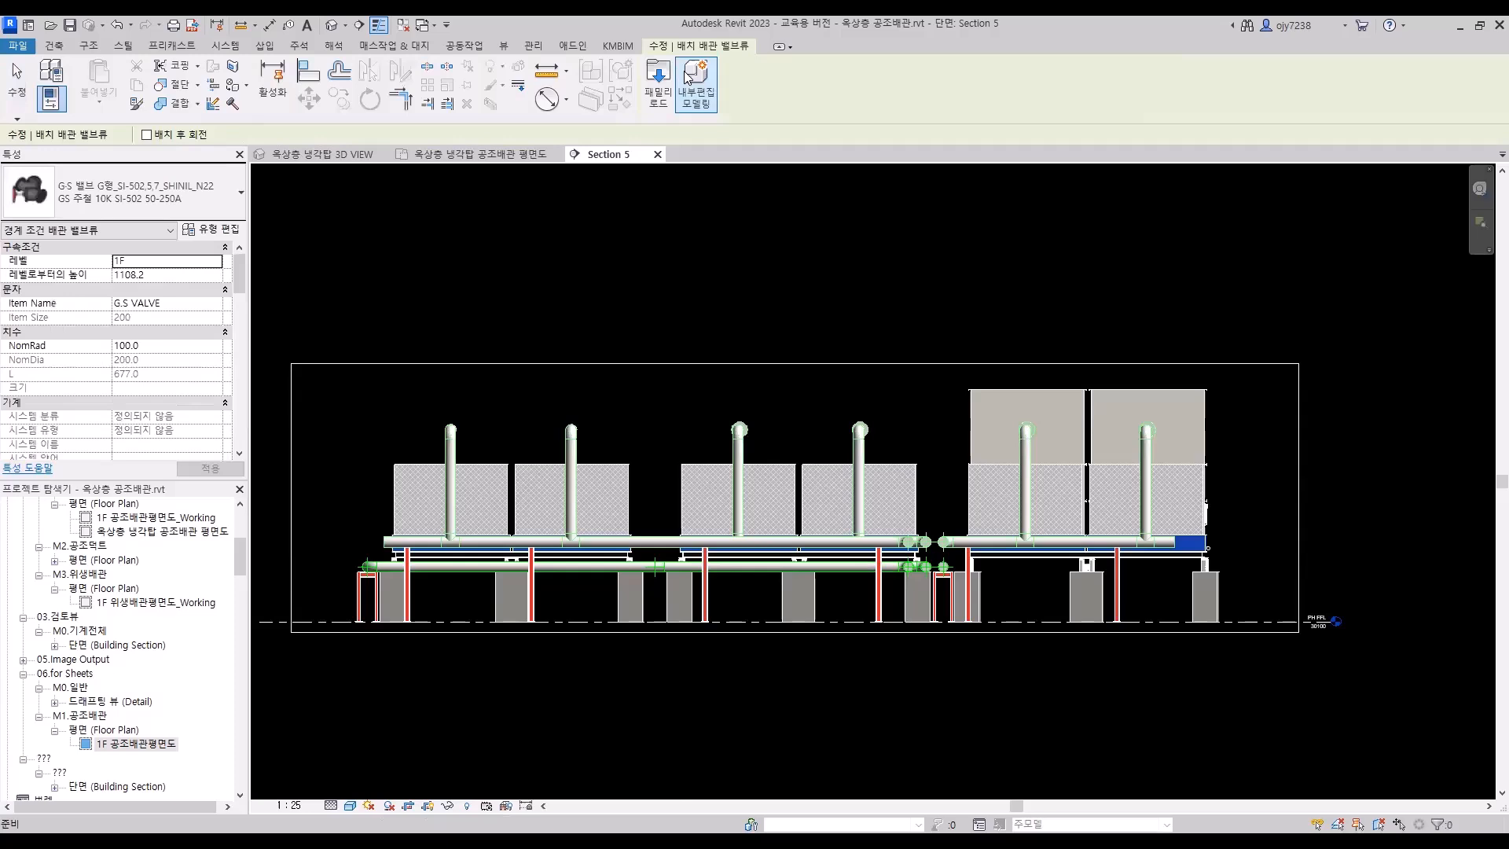
pyautogui.click(662, 91)
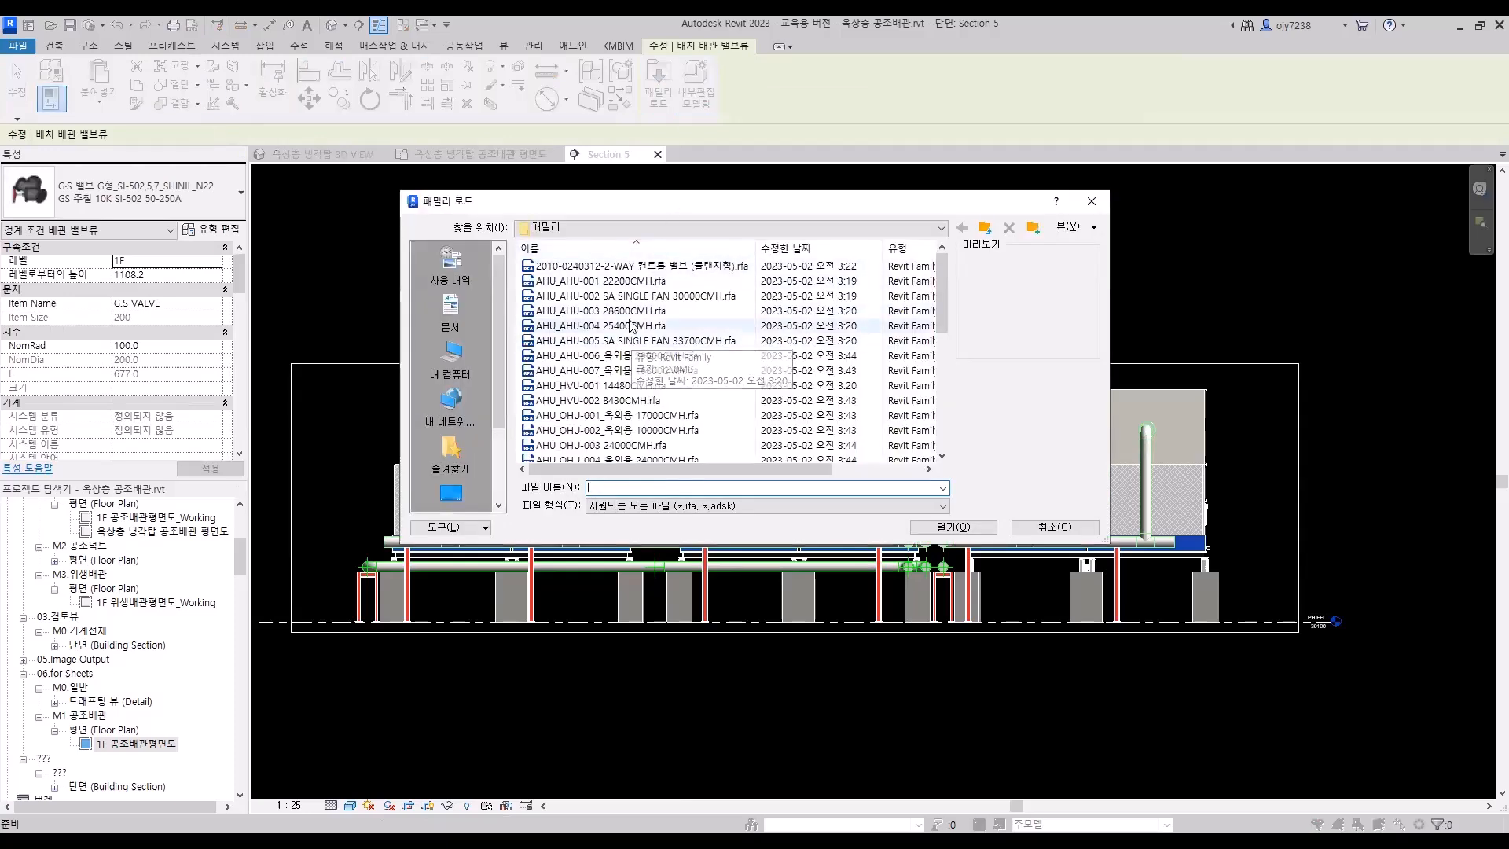
pyautogui.scroll(-1, 629, 328)
pyautogui.scroll(-2, 630, 328)
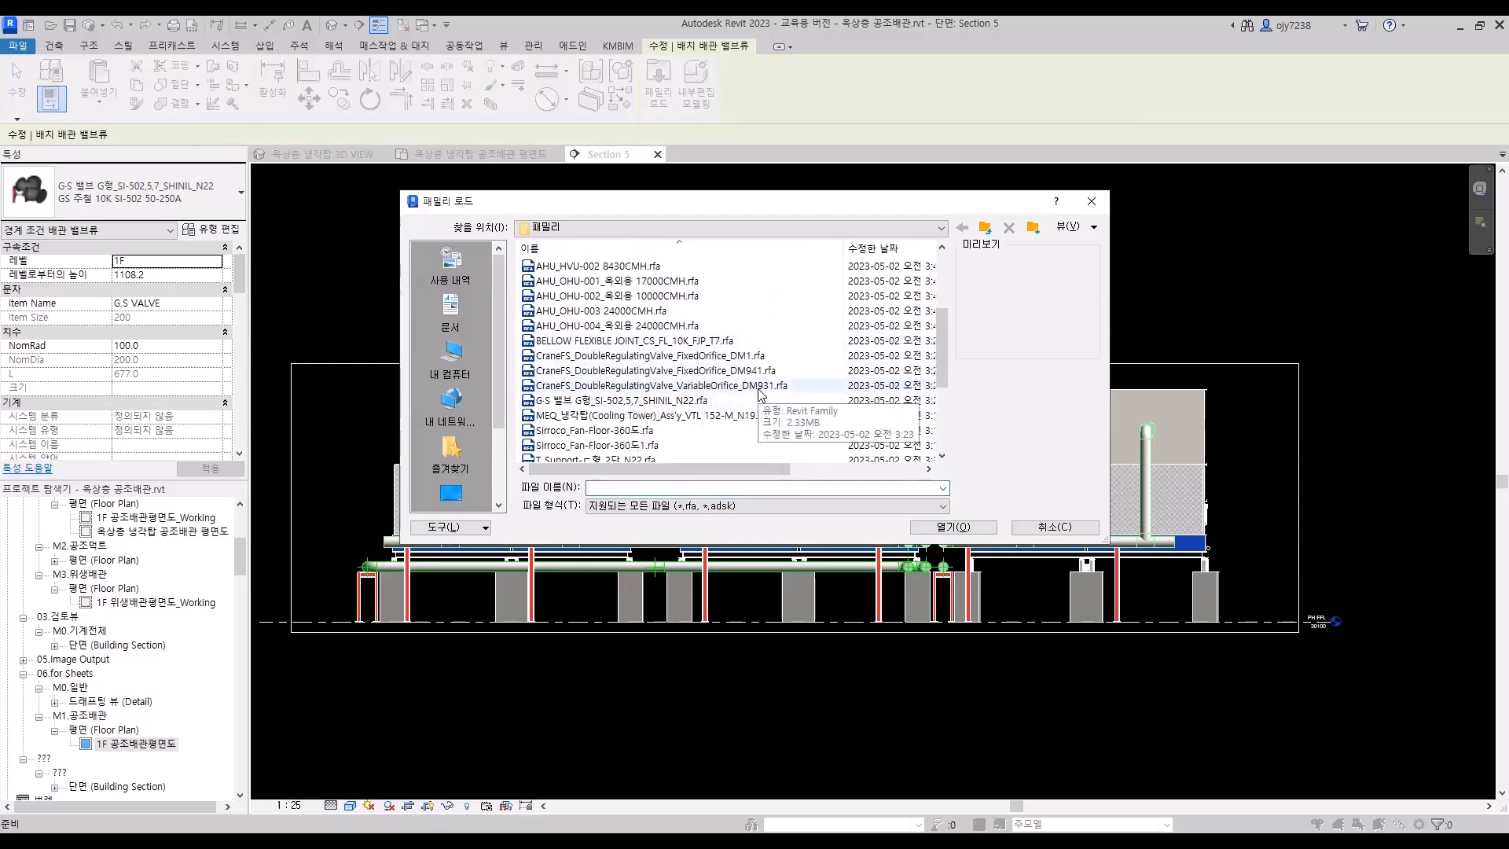
pyautogui.click(759, 386)
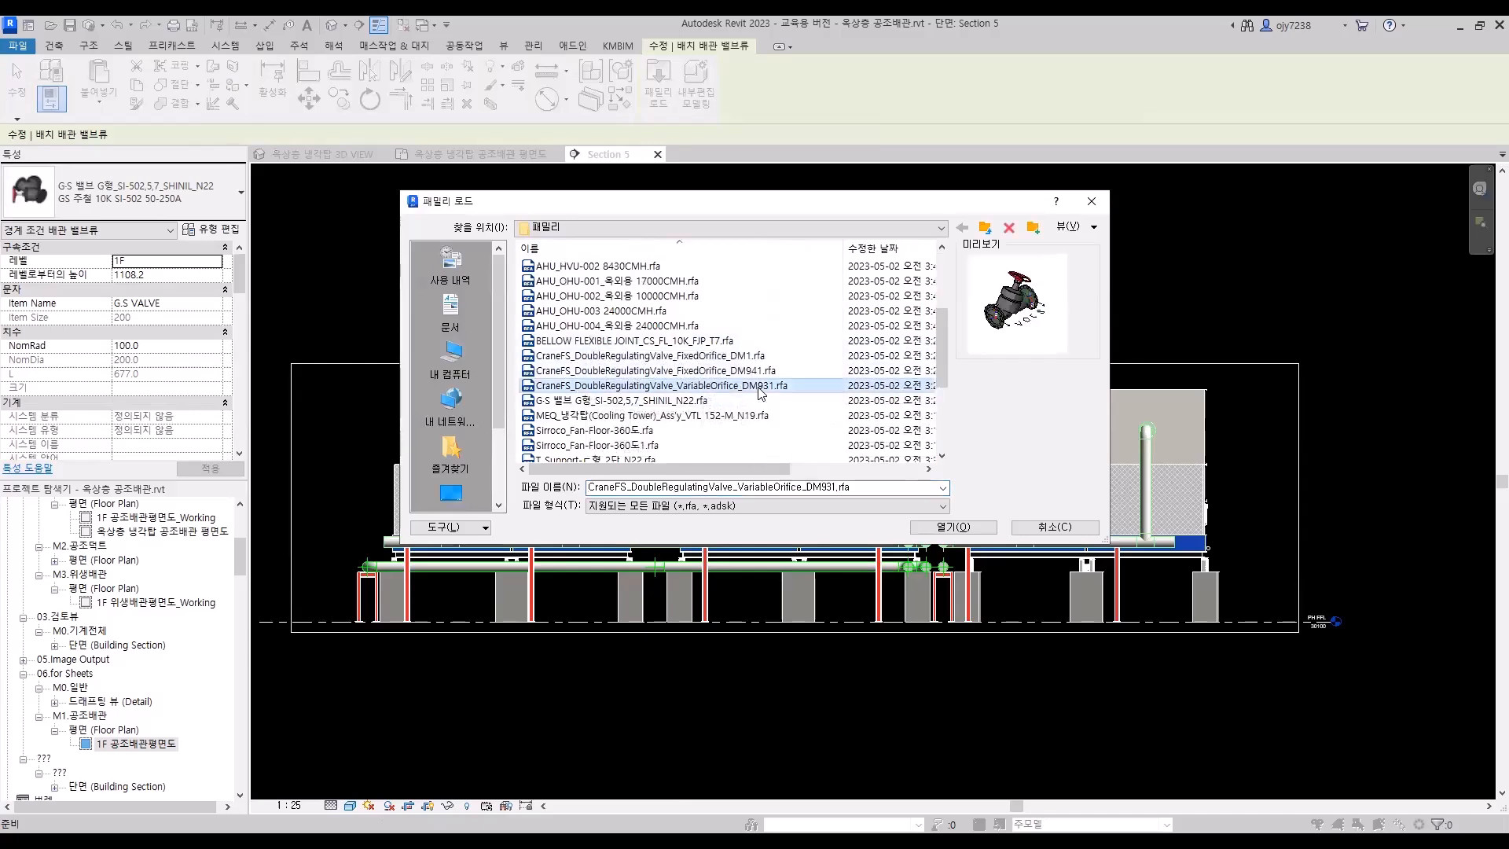
pyautogui.click(754, 372)
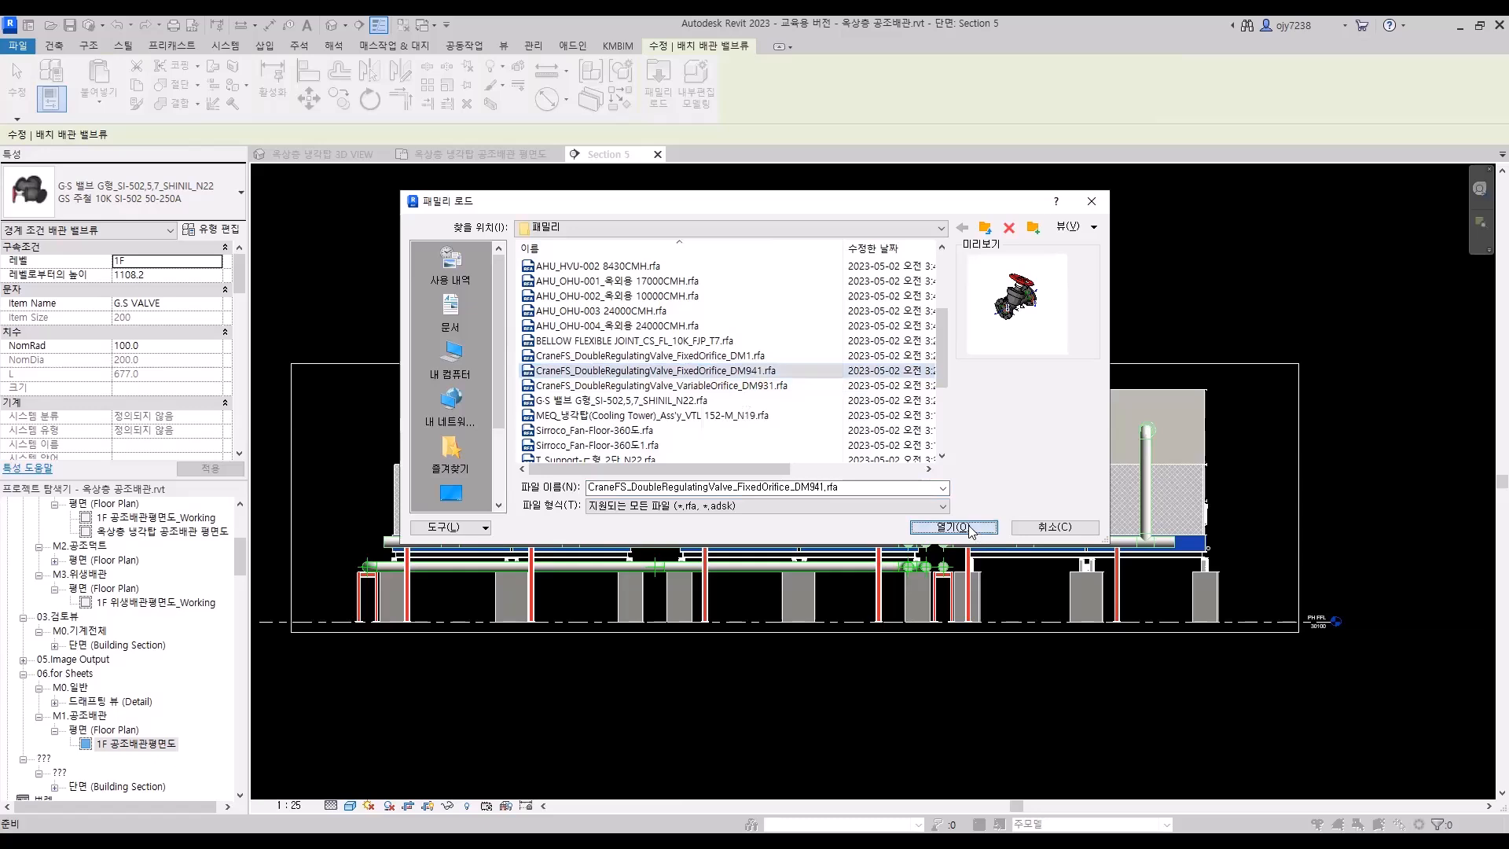
pyautogui.press('Return')
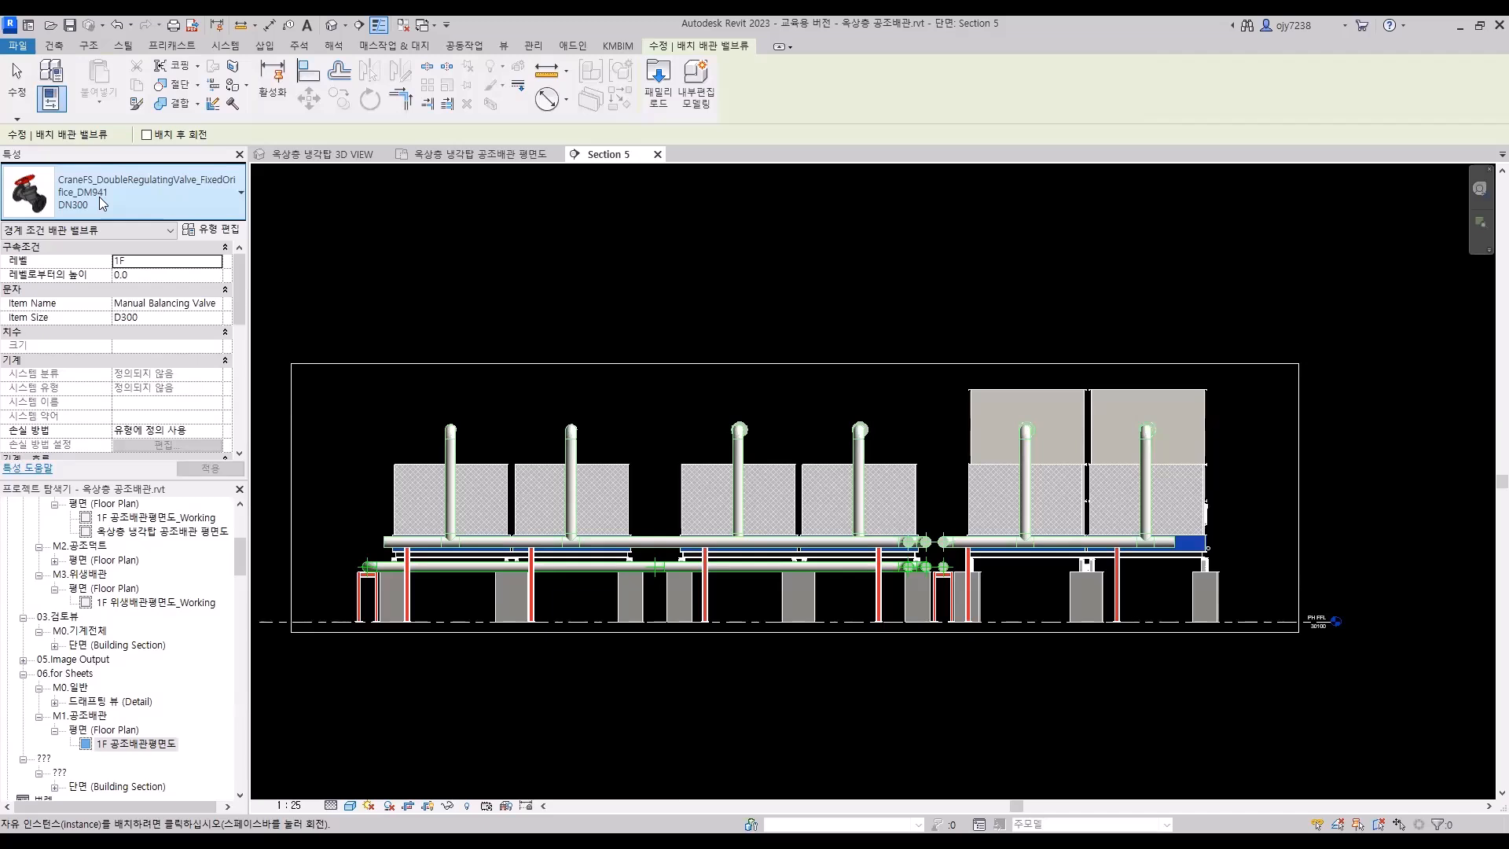
# Choose the DN200 type of the loaded regulating valve and insert it midway on the first three vertical branch pipes
pyautogui.click(221, 187)
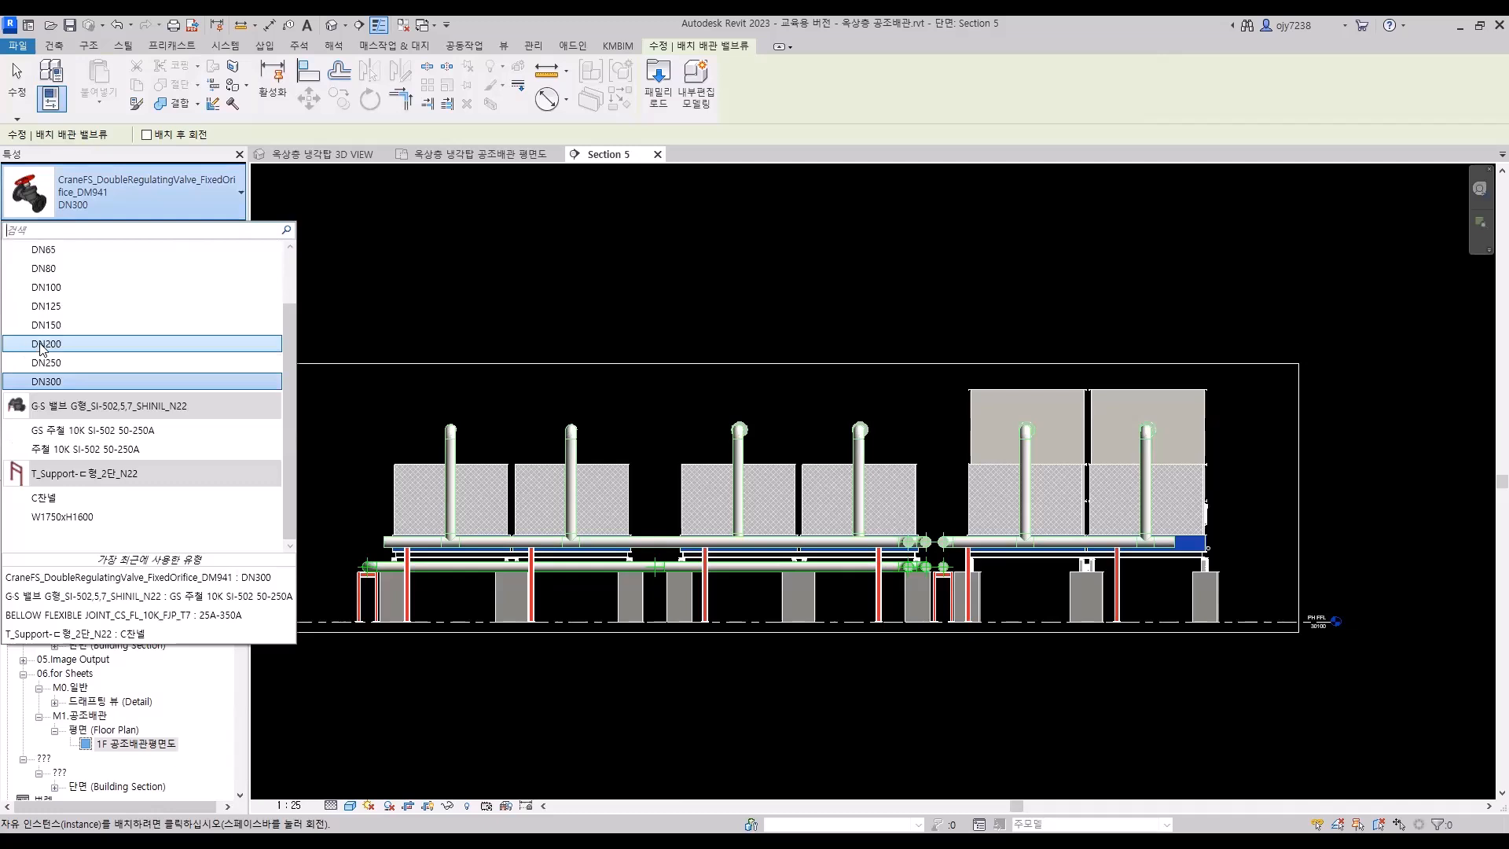
pyautogui.click(42, 346)
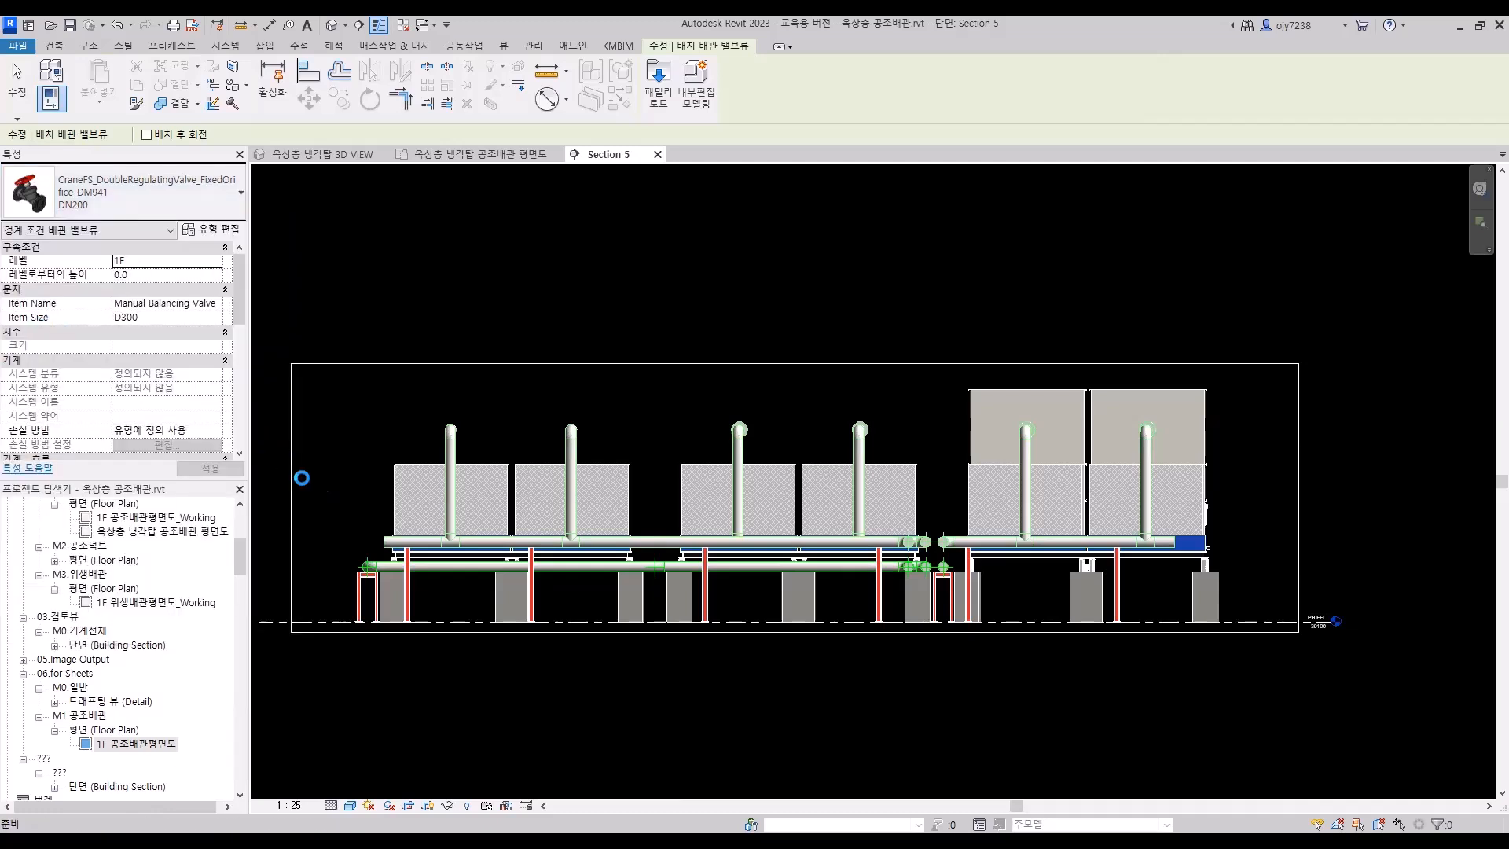
pyautogui.scroll(5, 453, 503)
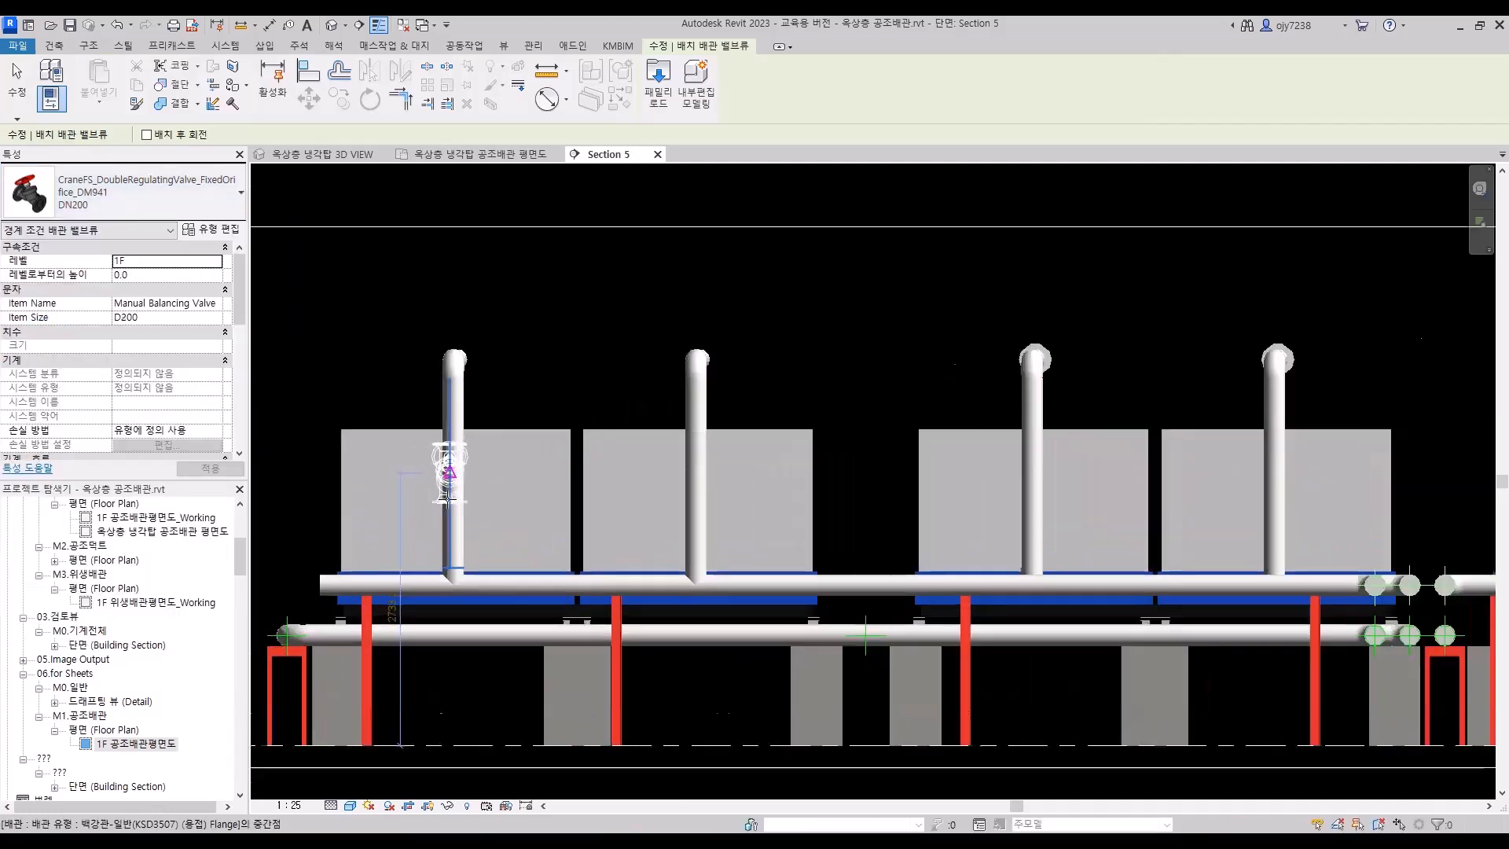
pyautogui.click(454, 438)
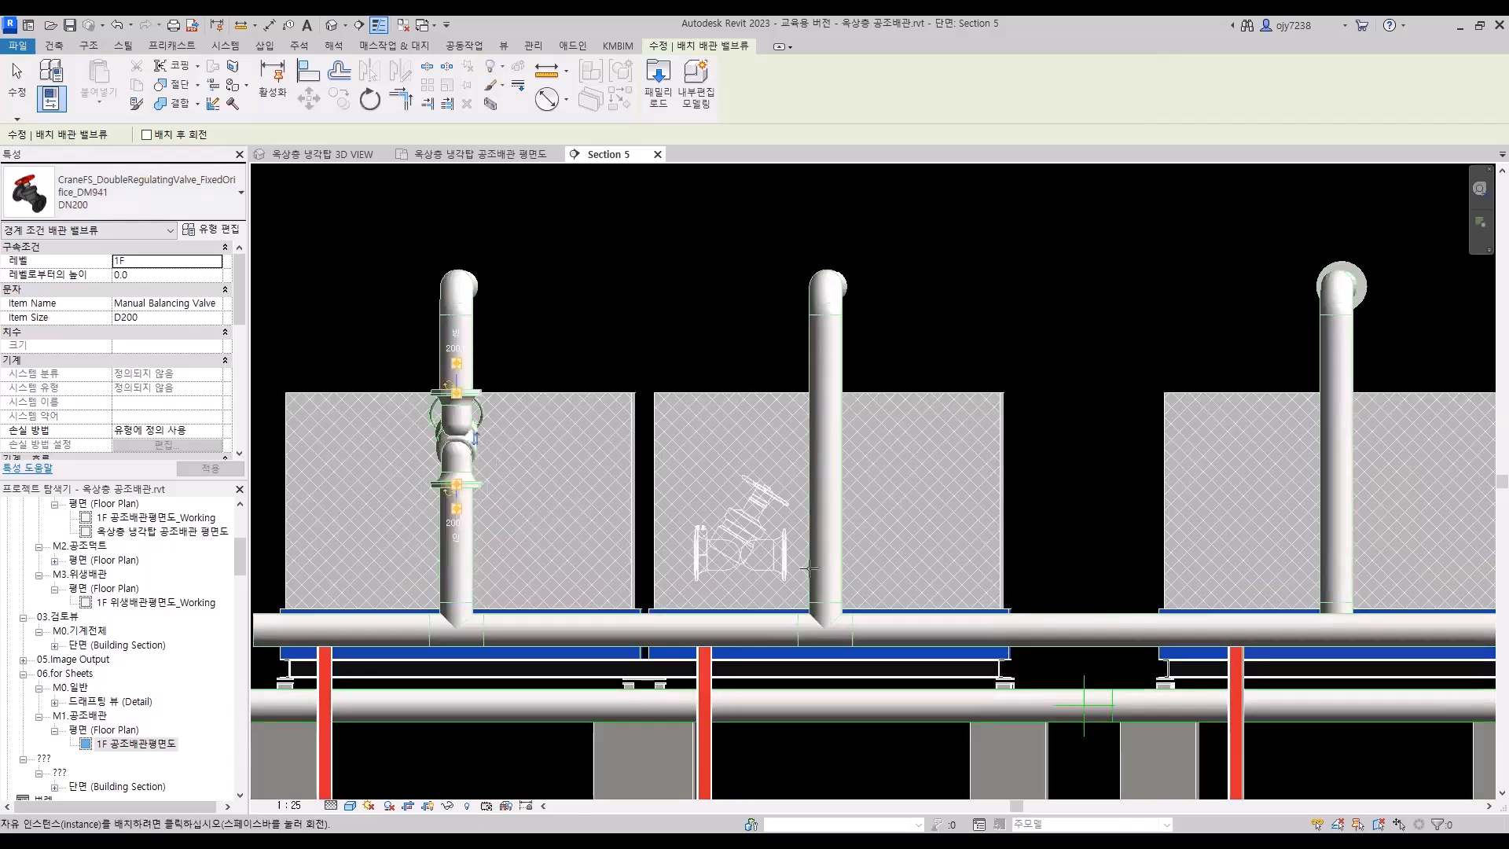
pyautogui.click(831, 464)
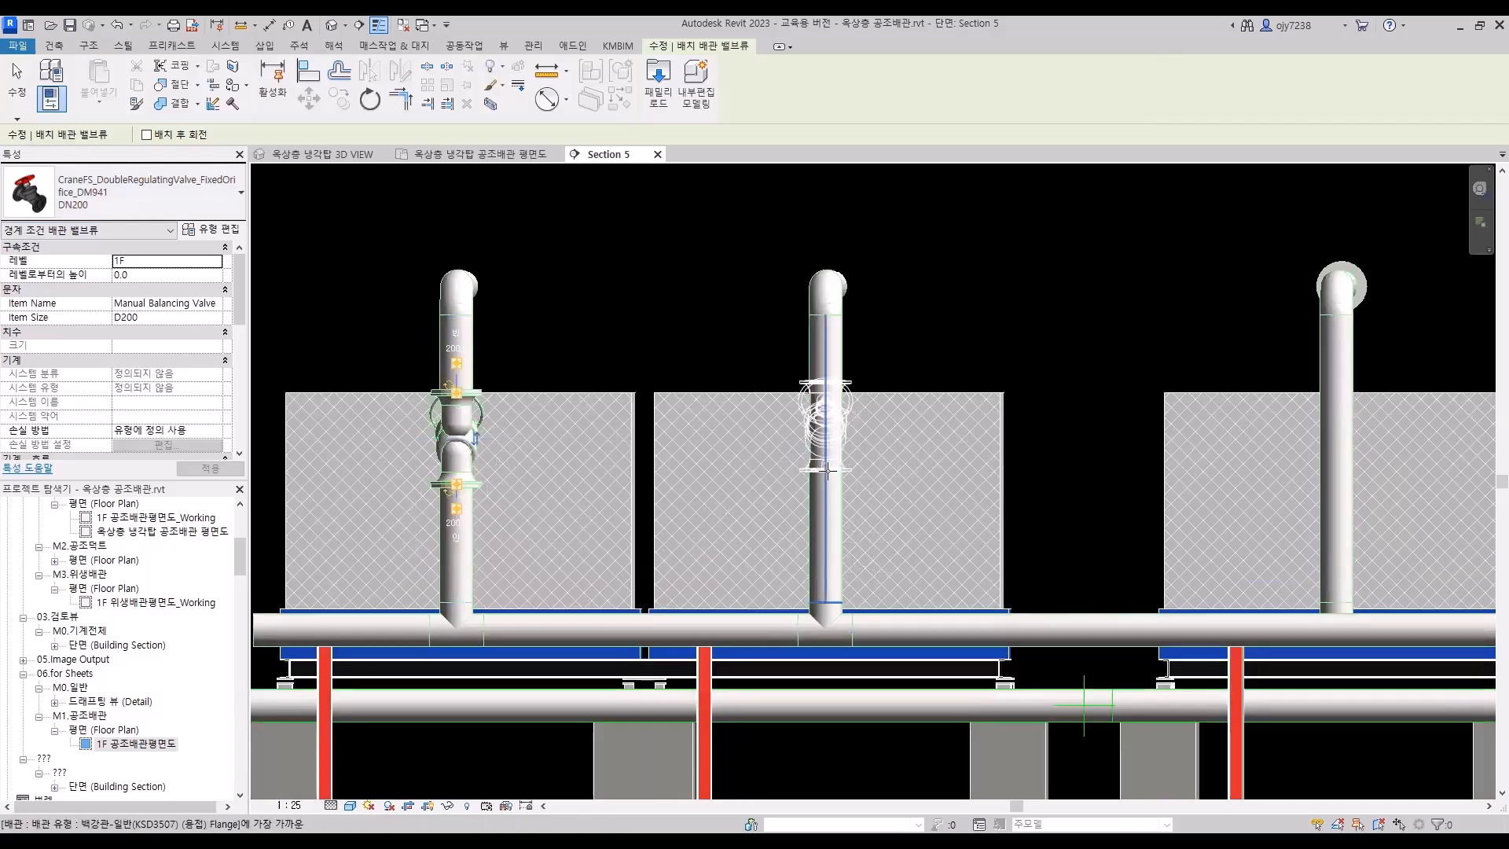
pyautogui.click(1340, 463)
# Insert DN200 regulating valves on the remaining three vertical branch pipes and end valve placement
pyautogui.moveTo(1179, 472); pyautogui.dragTo(475, 373, button='middle')
pyautogui.click(1009, 359)
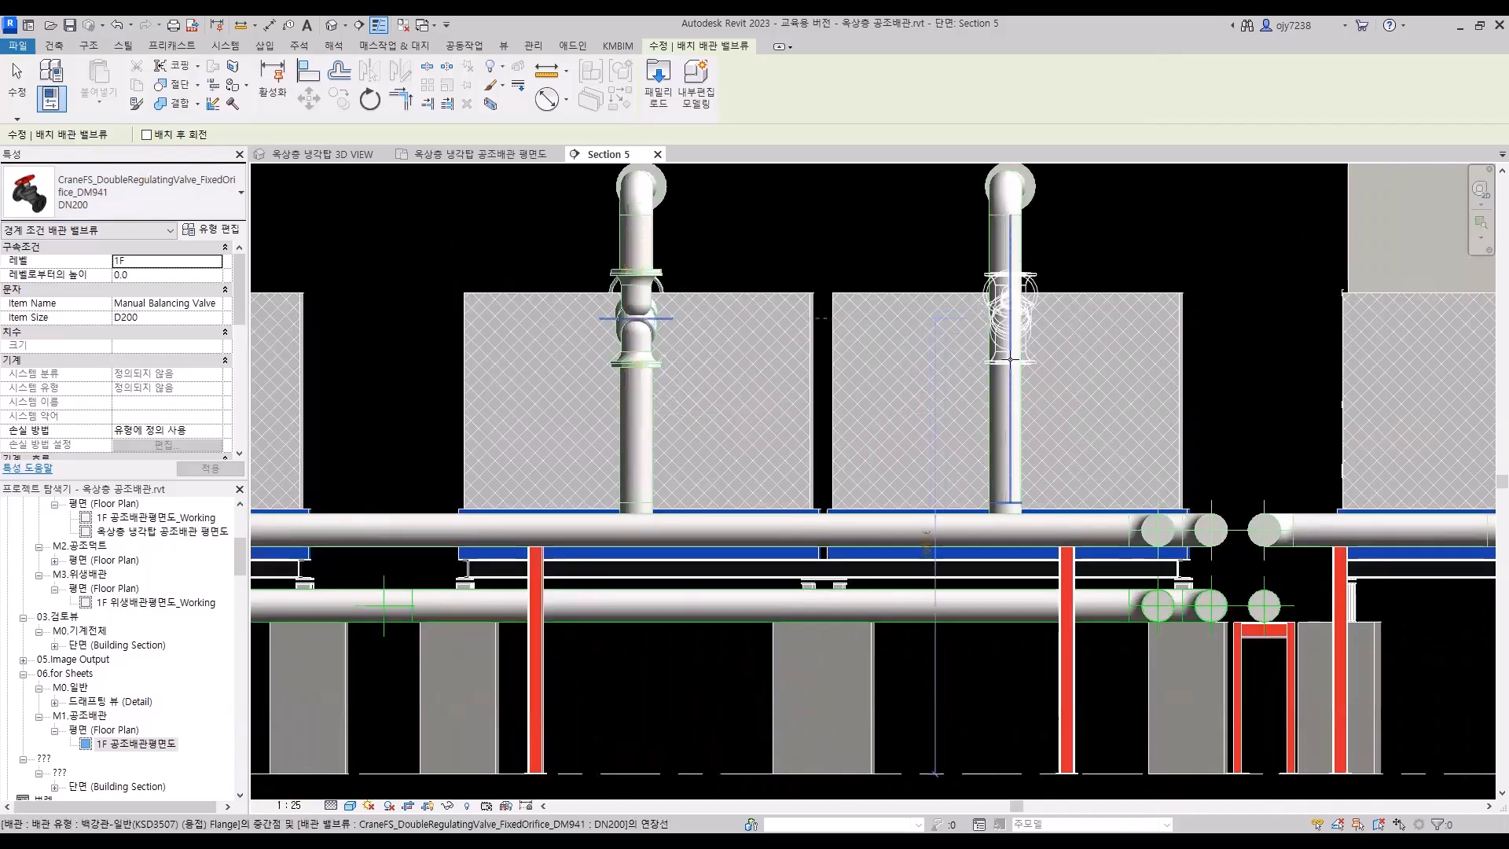
pyautogui.moveTo(1094, 422); pyautogui.dragTo(602, 406, button='middle')
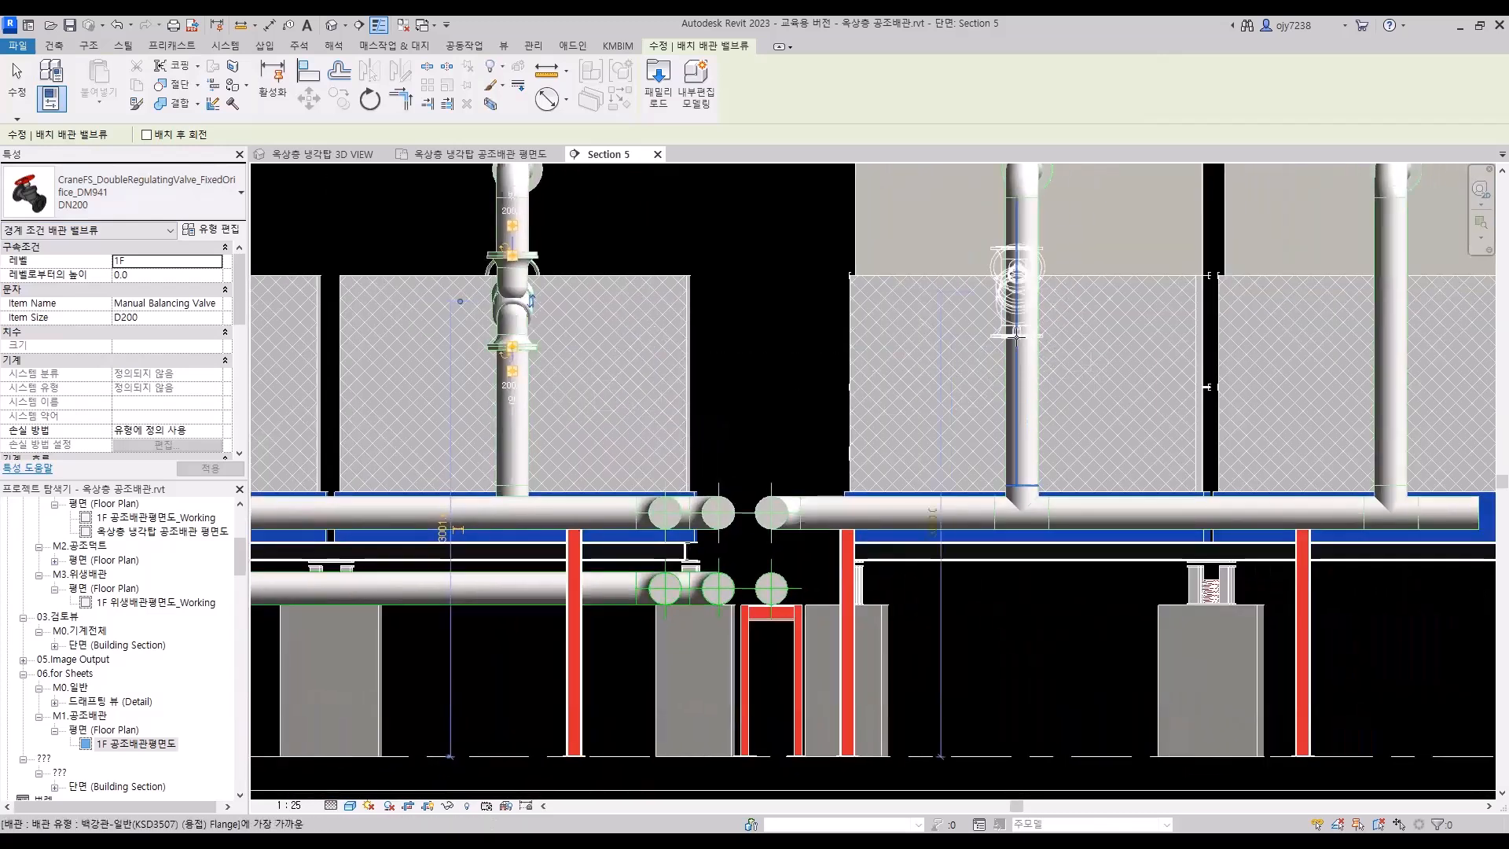
pyautogui.click(1226, 376)
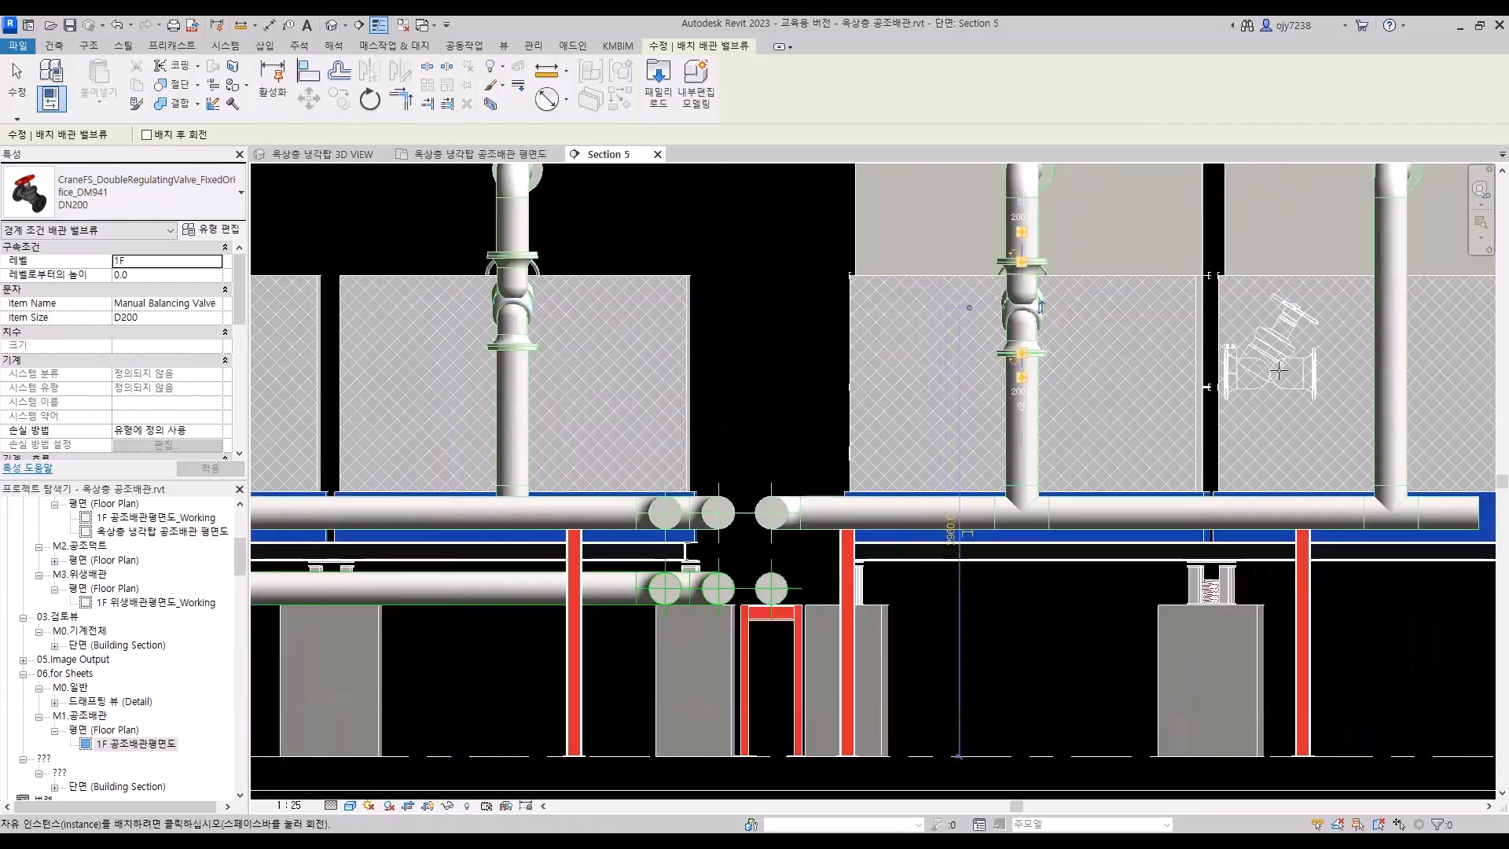
pyautogui.click(1393, 353)
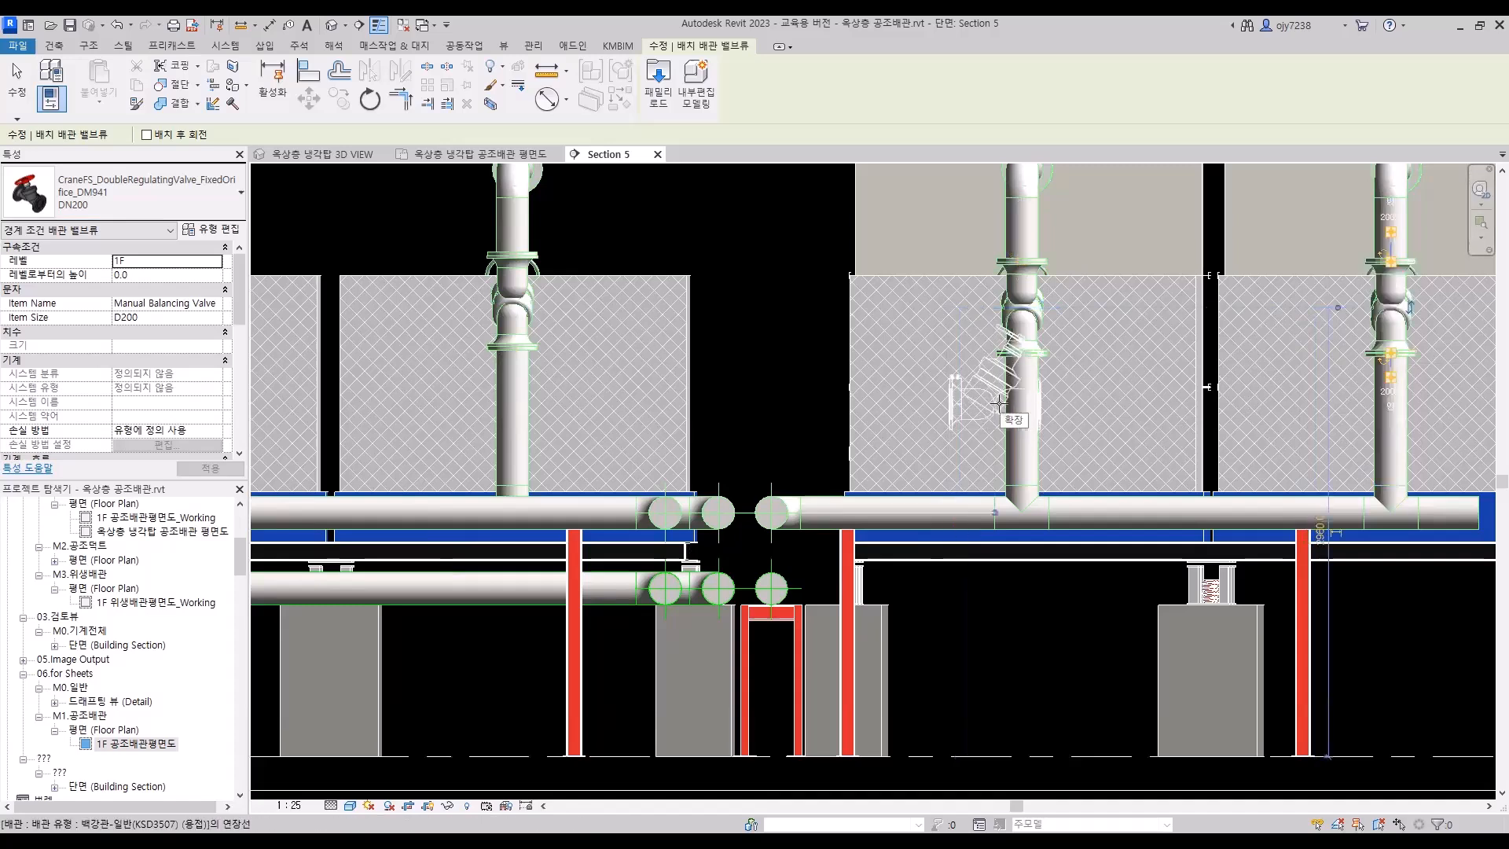
pyautogui.press('Escape')
pyautogui.press('Escape')
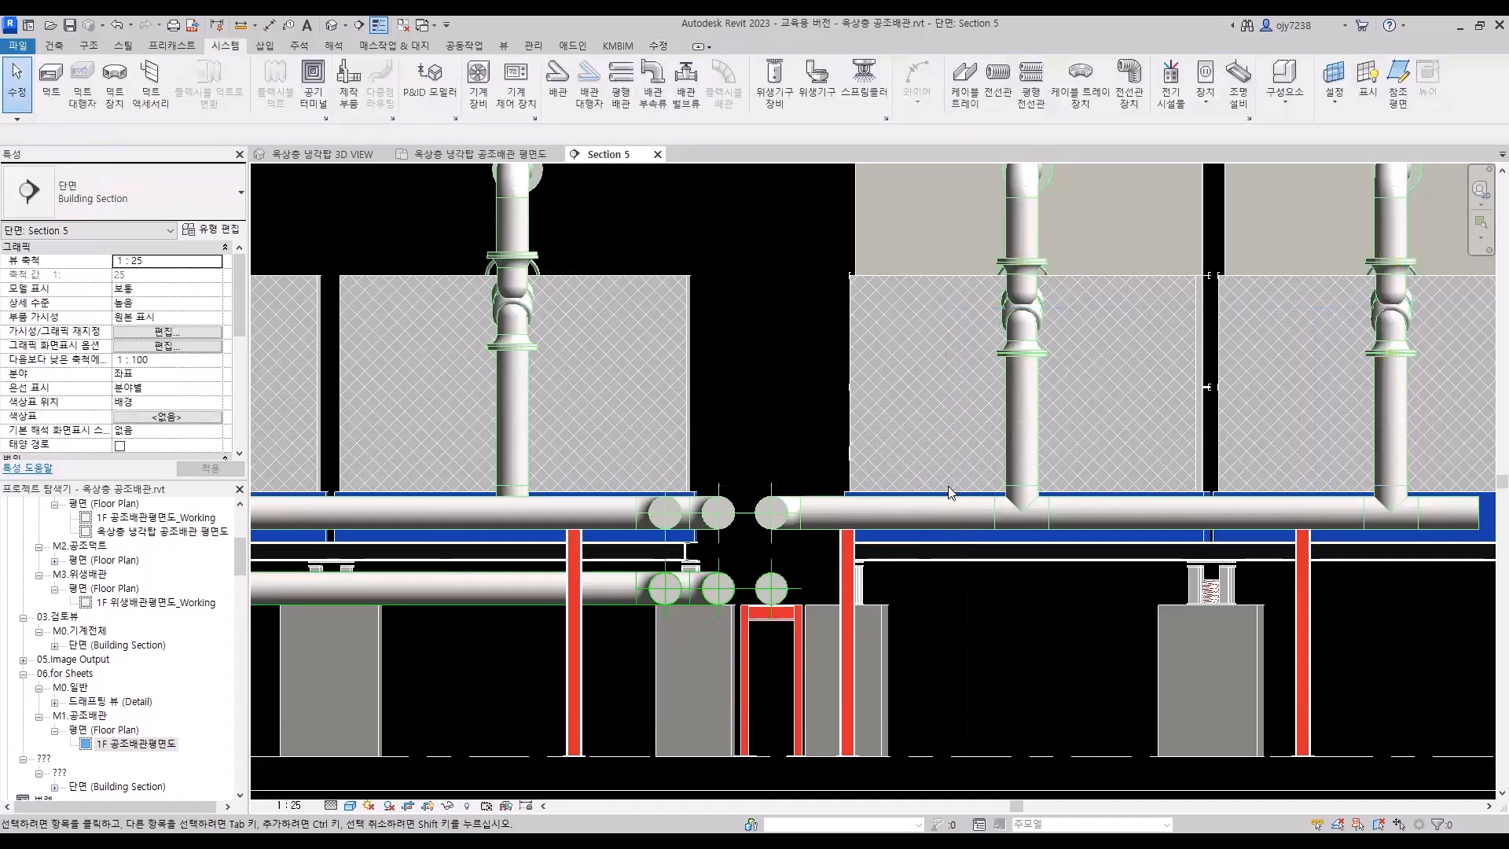
# In the view 옥상층 냉각탑 3D VIEW, rotate the first branch pipe's valve so its handwheel faces away from the cooling tower
pyautogui.click(351, 155)
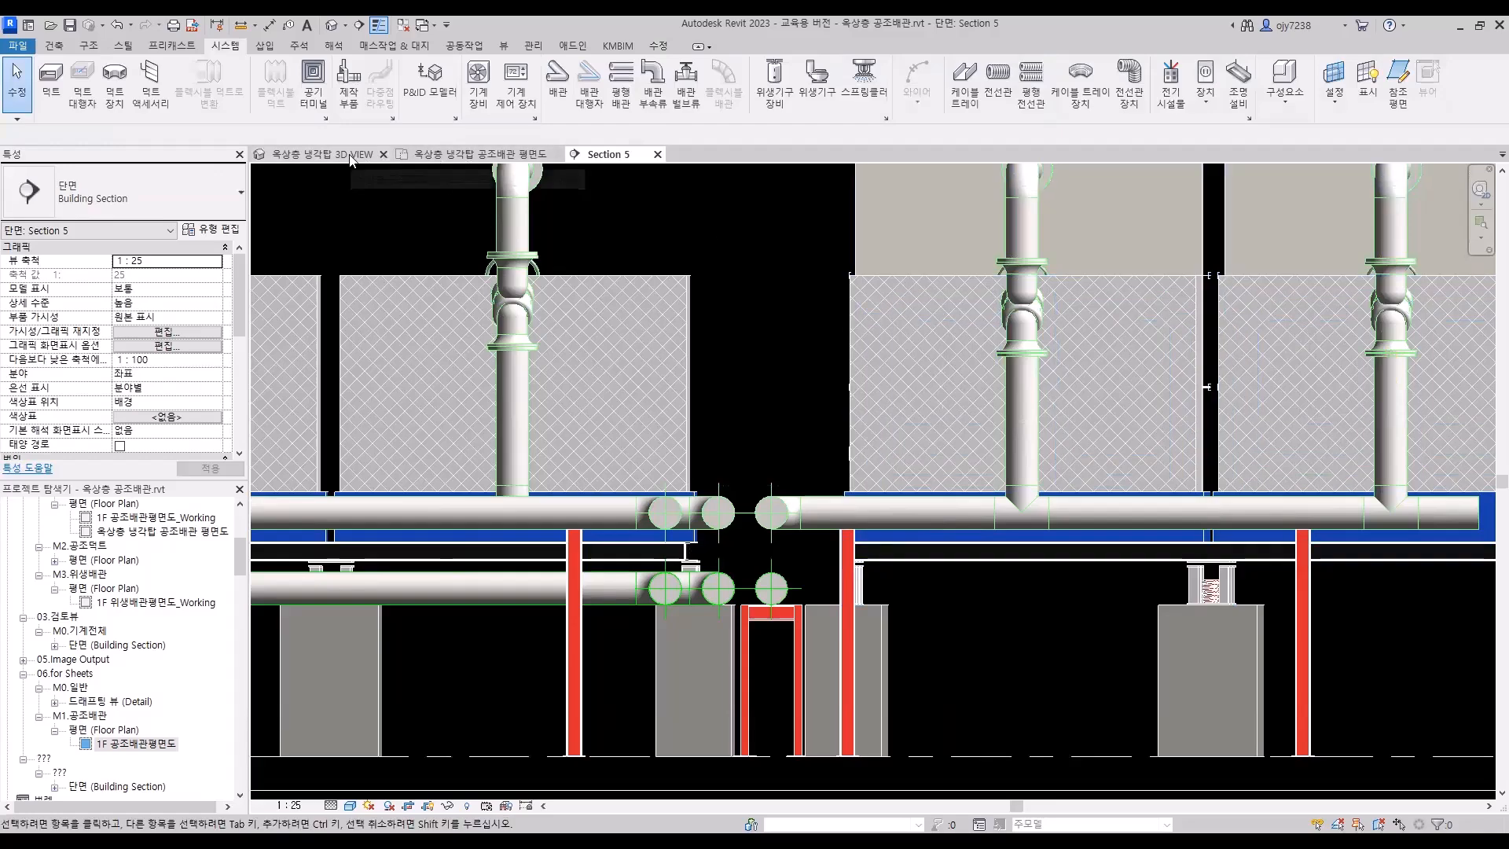
pyautogui.scroll(8, 721, 651)
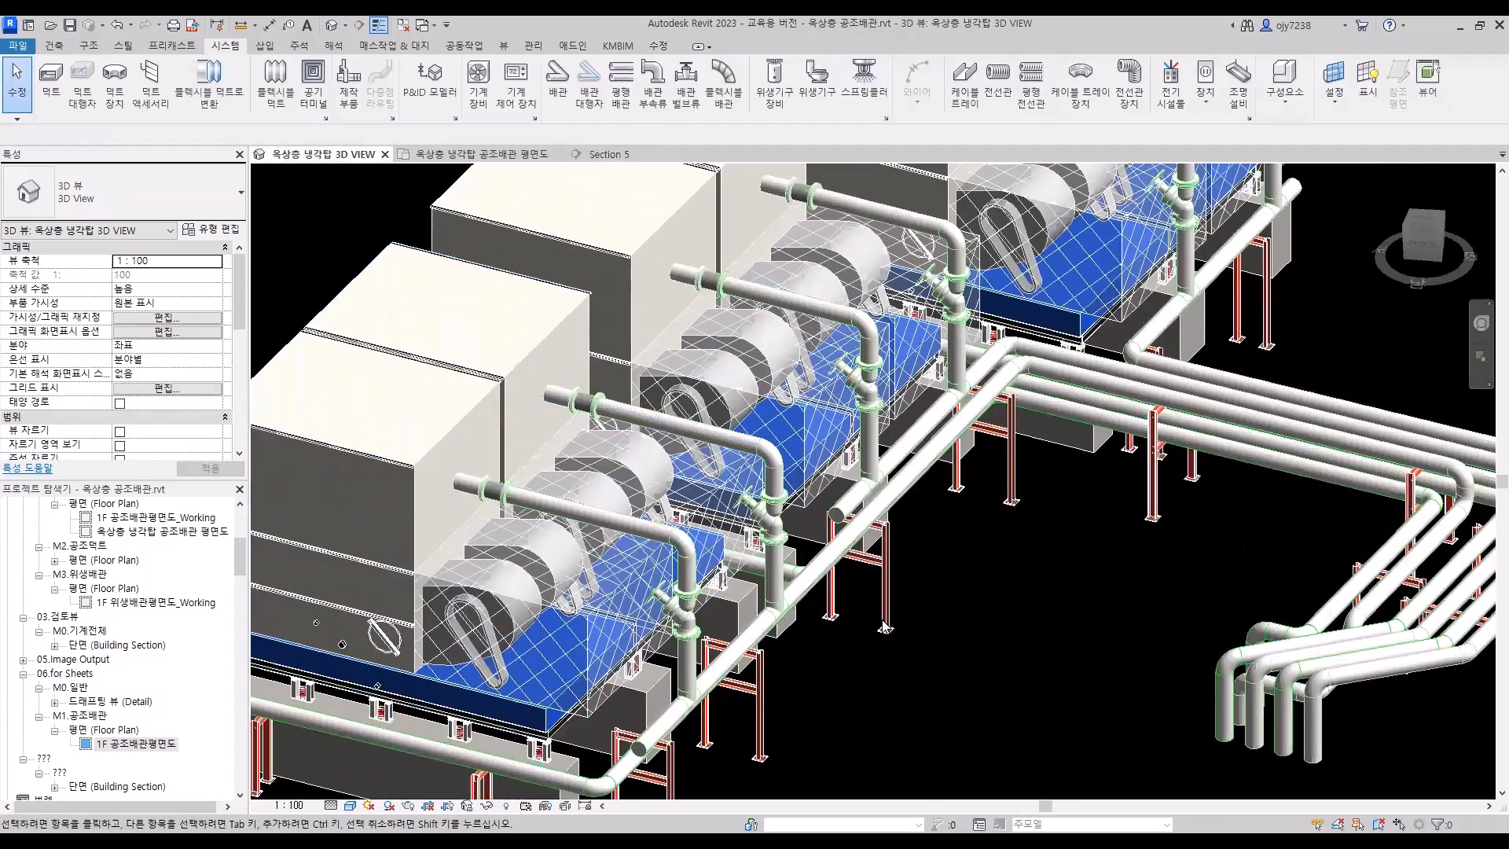
pyautogui.scroll(4, 711, 668)
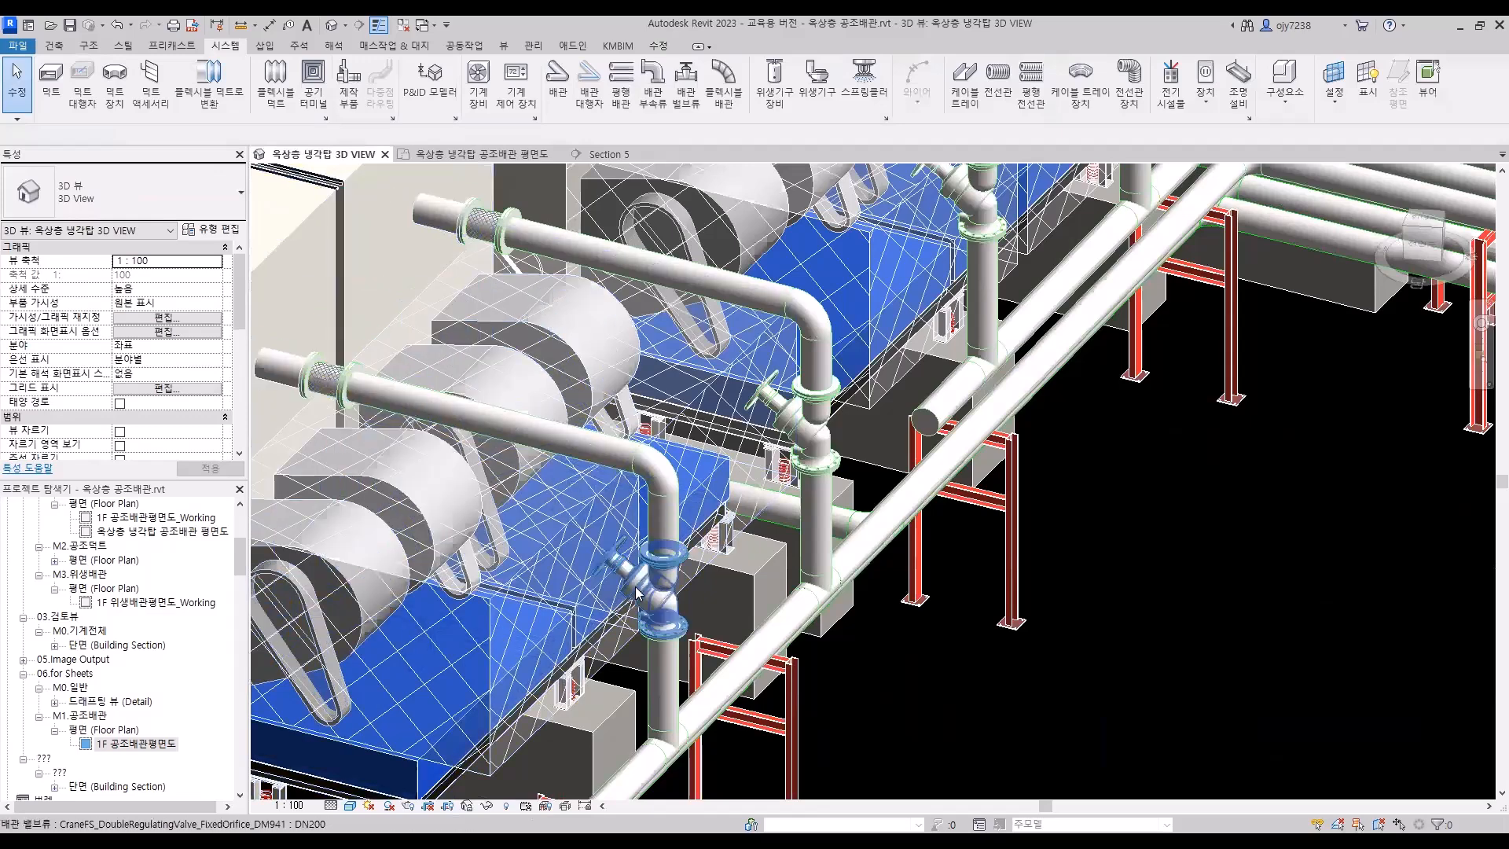
pyautogui.click(638, 594)
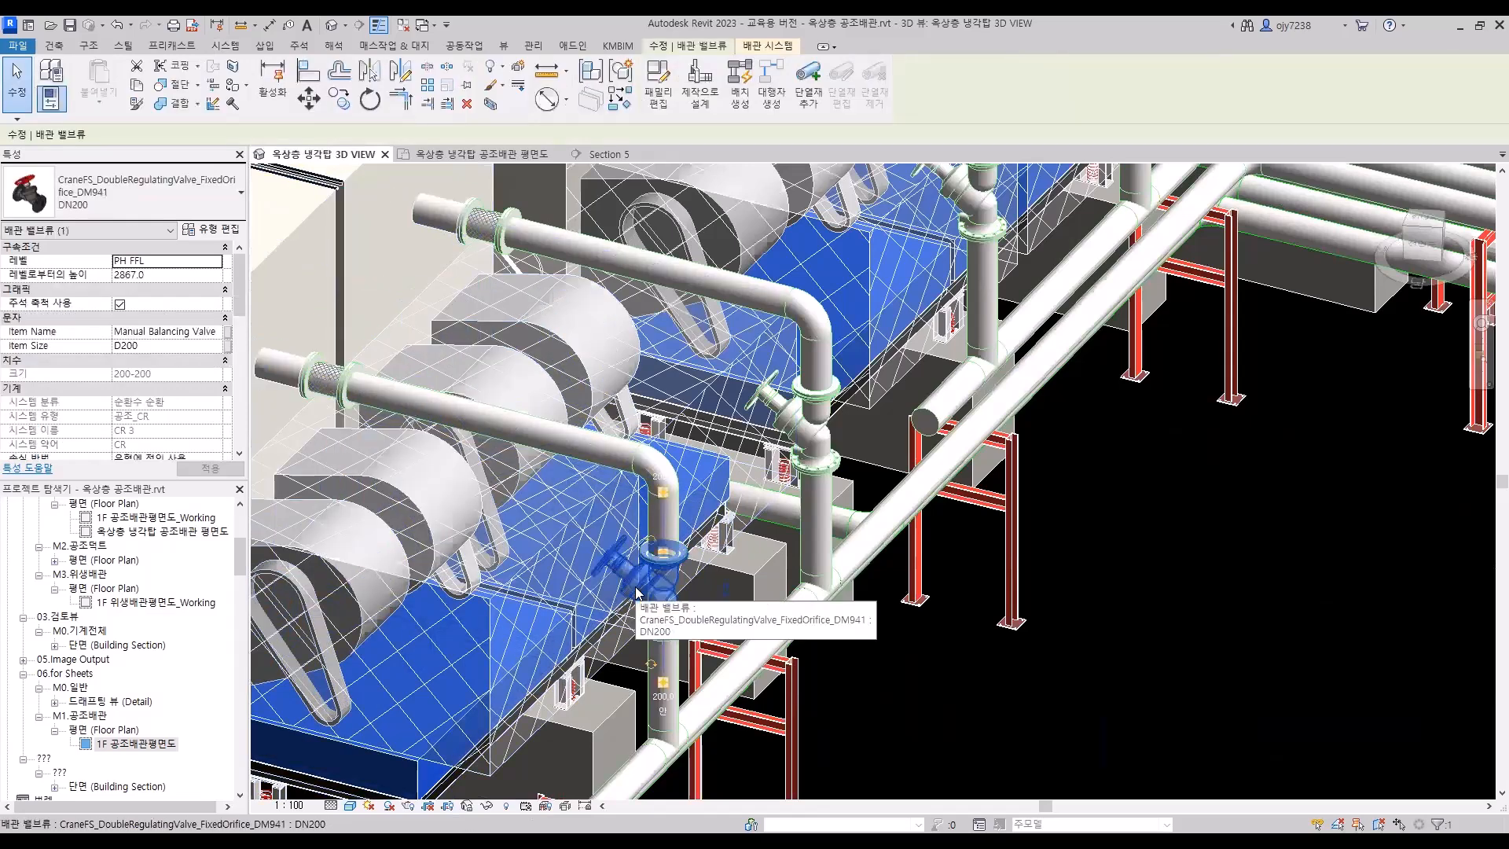
pyautogui.click(650, 664)
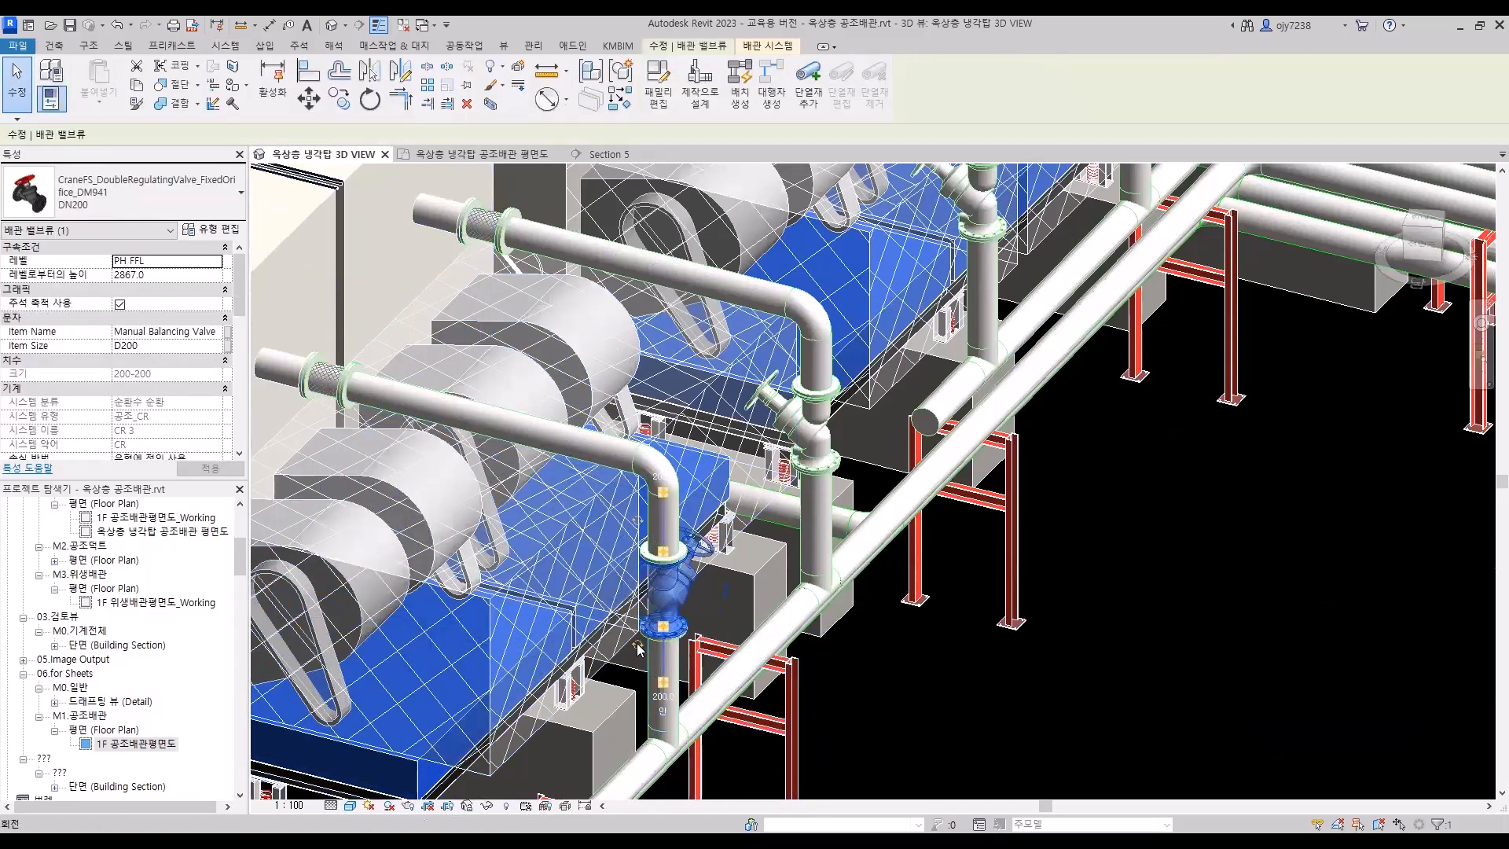
pyautogui.click(895, 705)
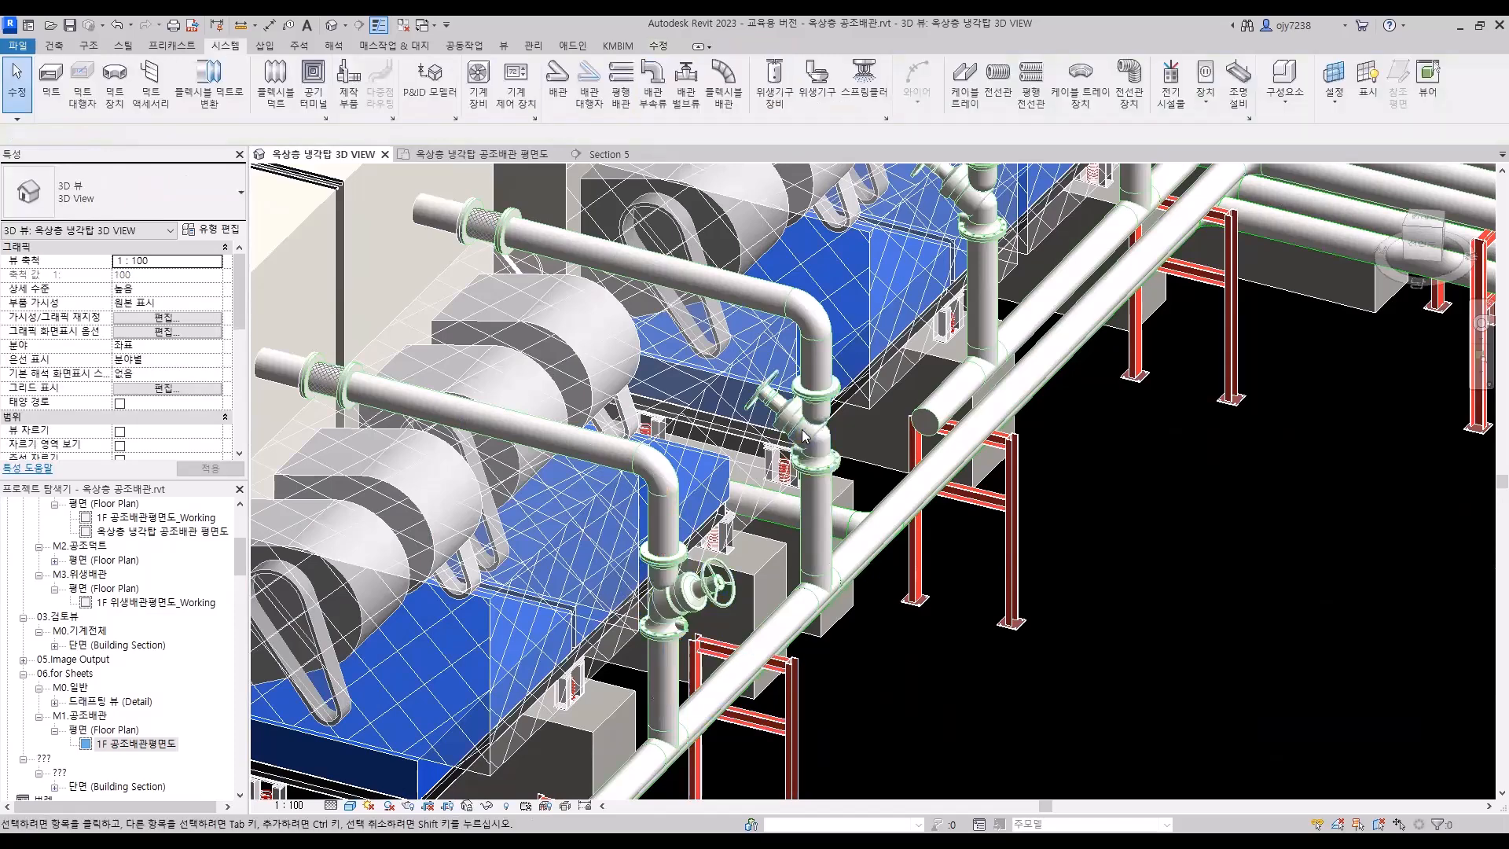
# Rotate the second branch pipe's valve about the pipe so its handwheel faces away from the cooling tower
pyautogui.click(825, 438)
pyautogui.press('Escape')
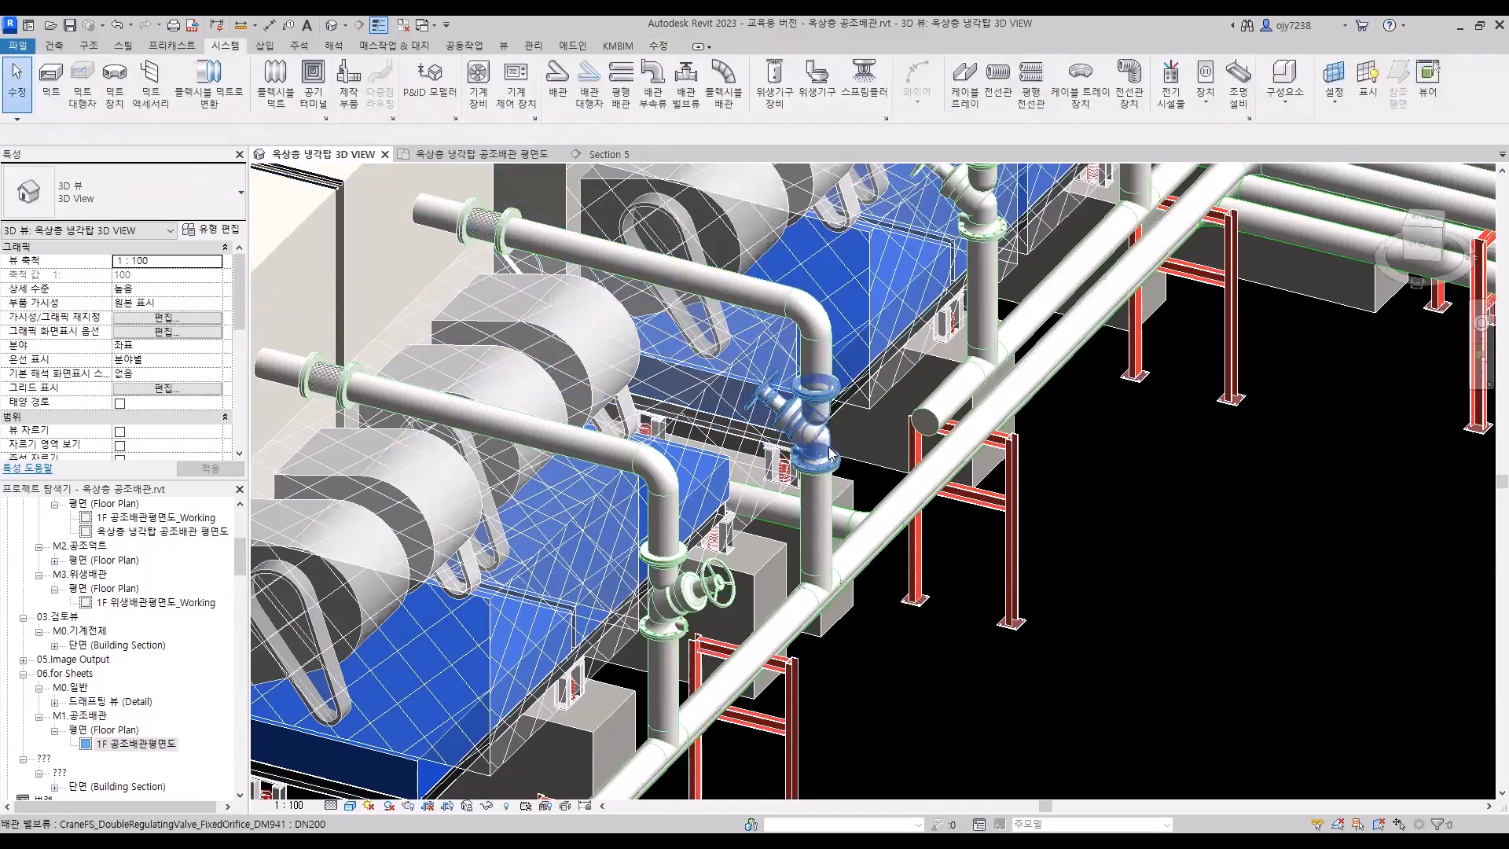
pyautogui.click(821, 440)
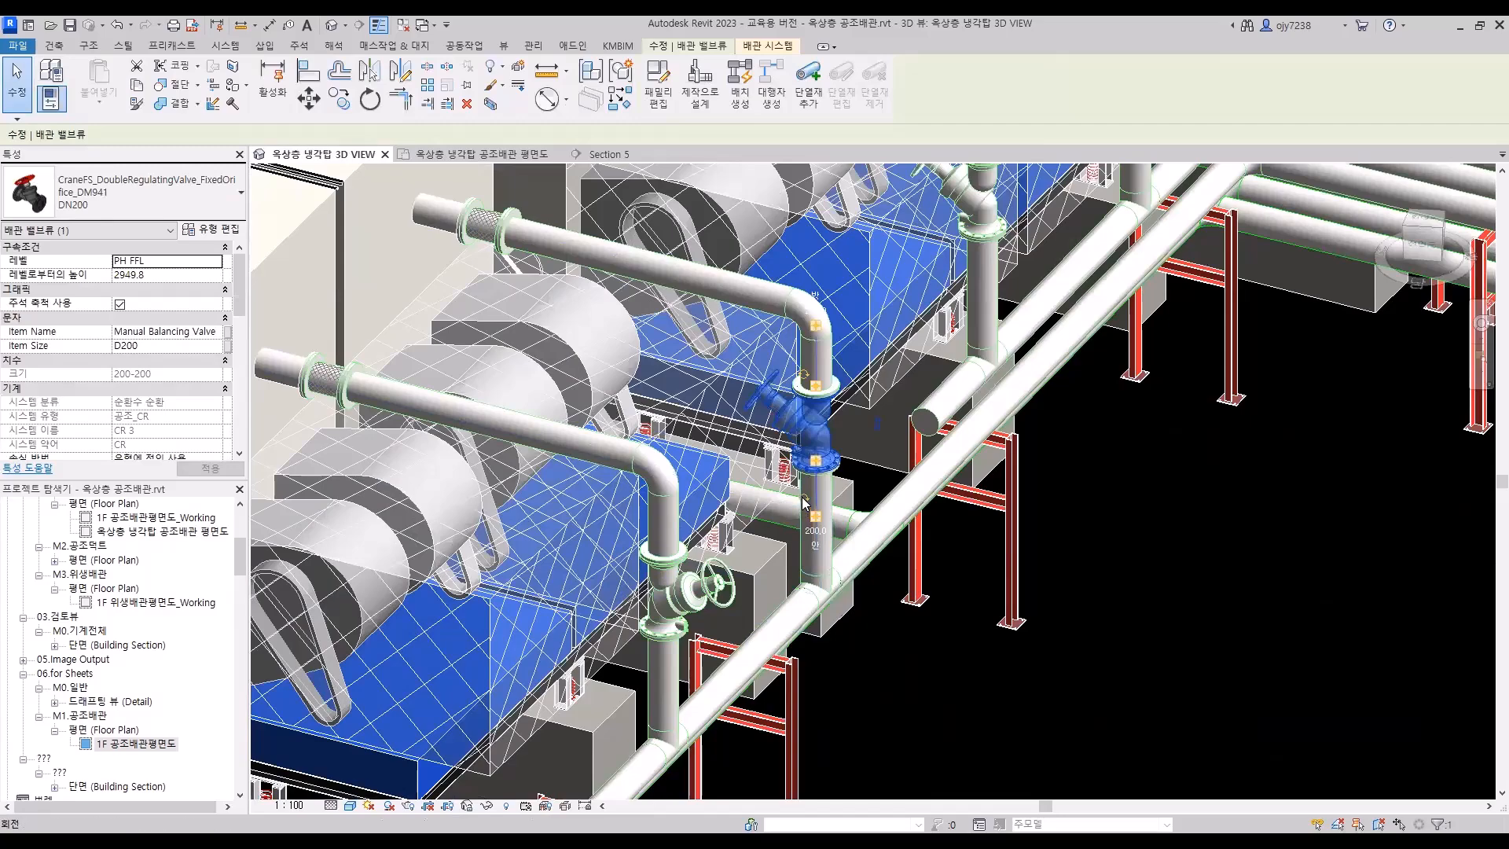
pyautogui.press('space')
pyautogui.scroll(3, 877, 415)
pyautogui.press('space')
pyautogui.scroll(-2, 776, 595)
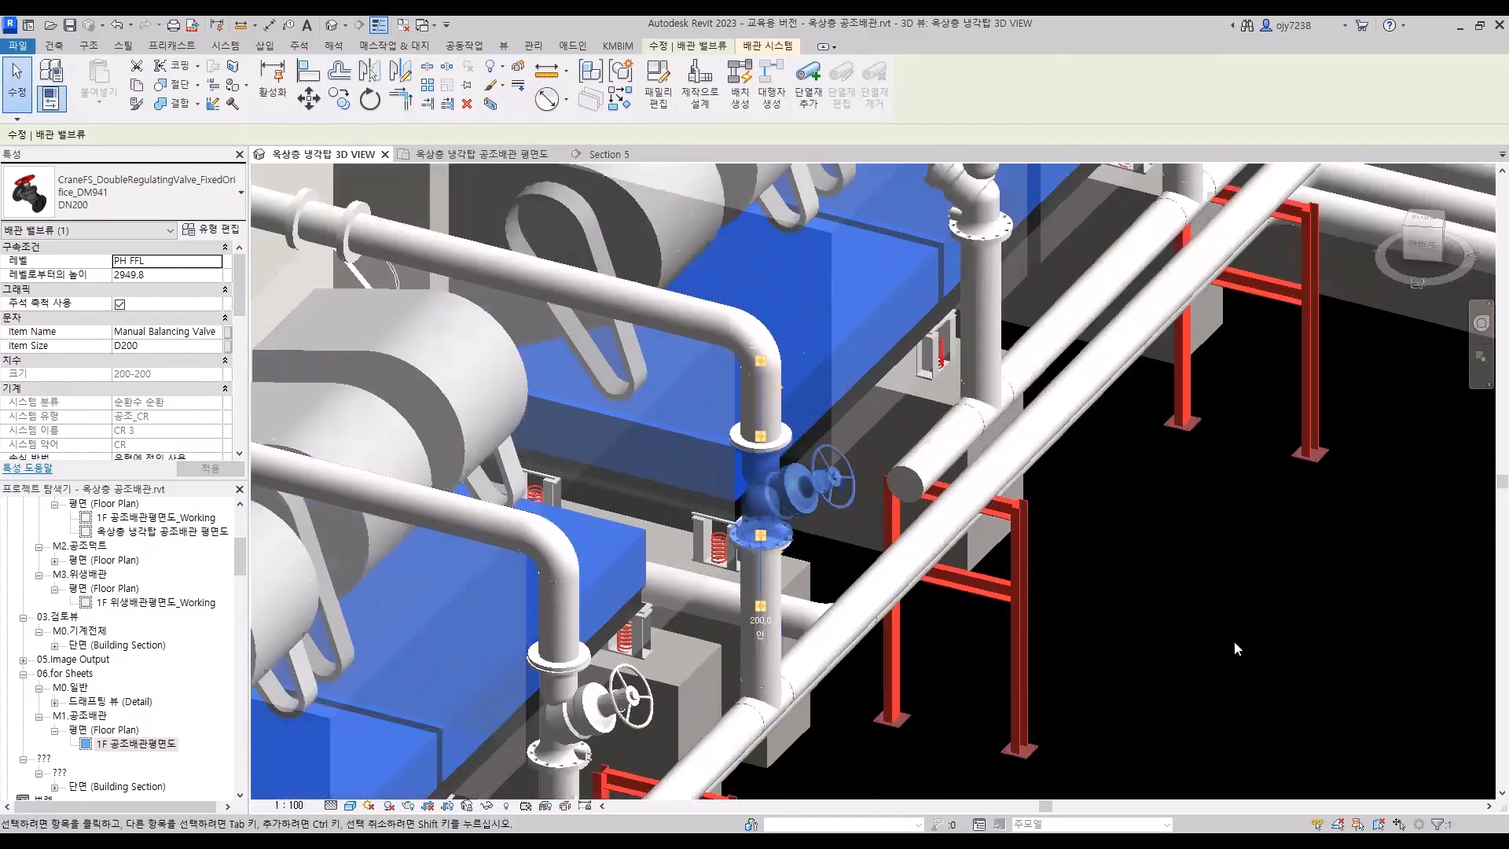
pyautogui.click(1210, 653)
# Rotate the third branch pipe's valve so its handwheel points outward like the first two
pyautogui.moveTo(1108, 463); pyautogui.dragTo(902, 650, button='middle')
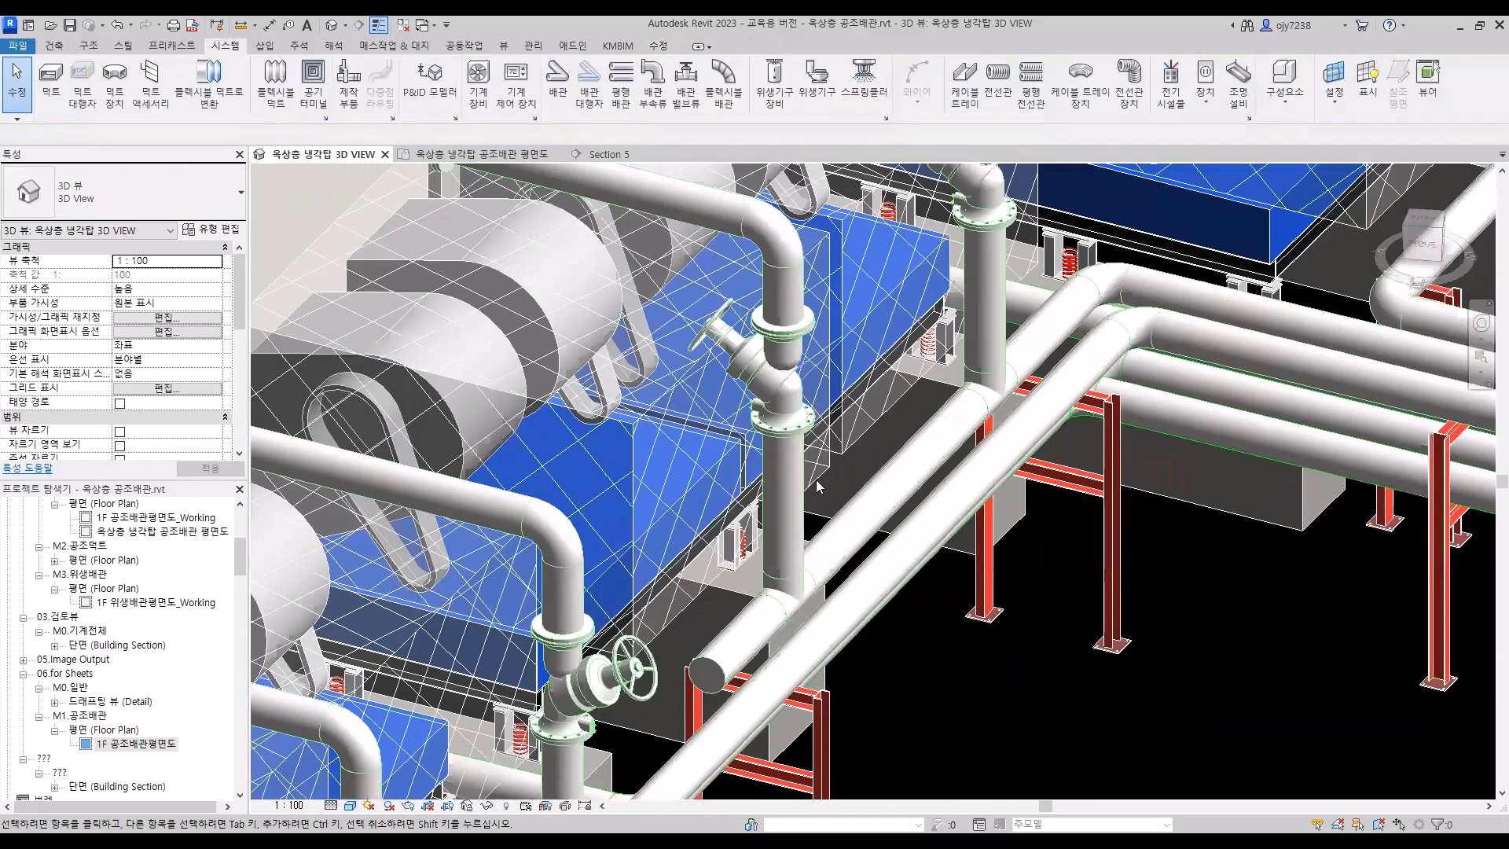
pyautogui.click(796, 397)
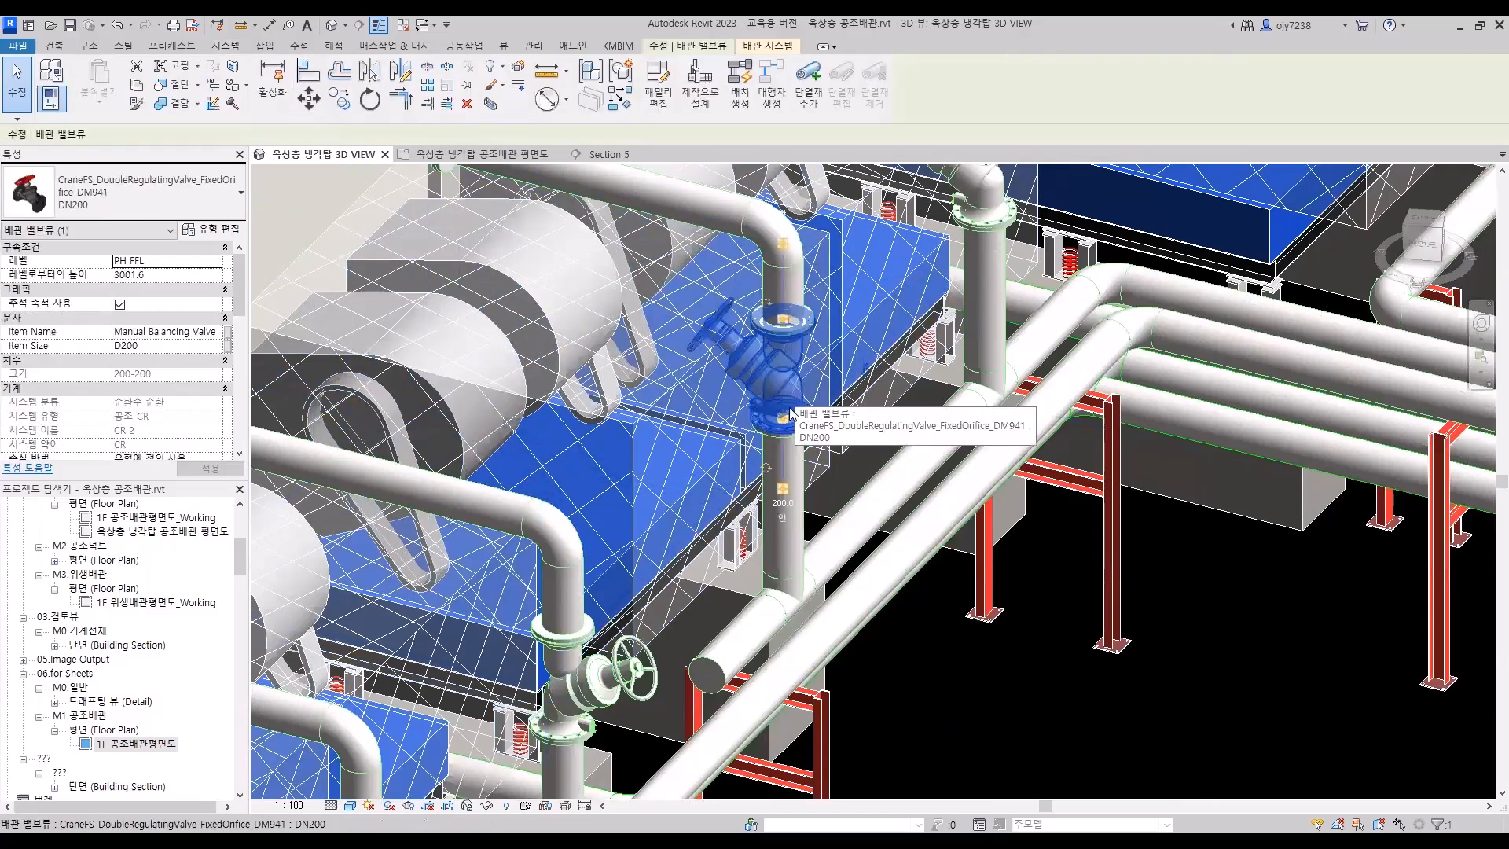
pyautogui.press('space')
pyautogui.press('space')
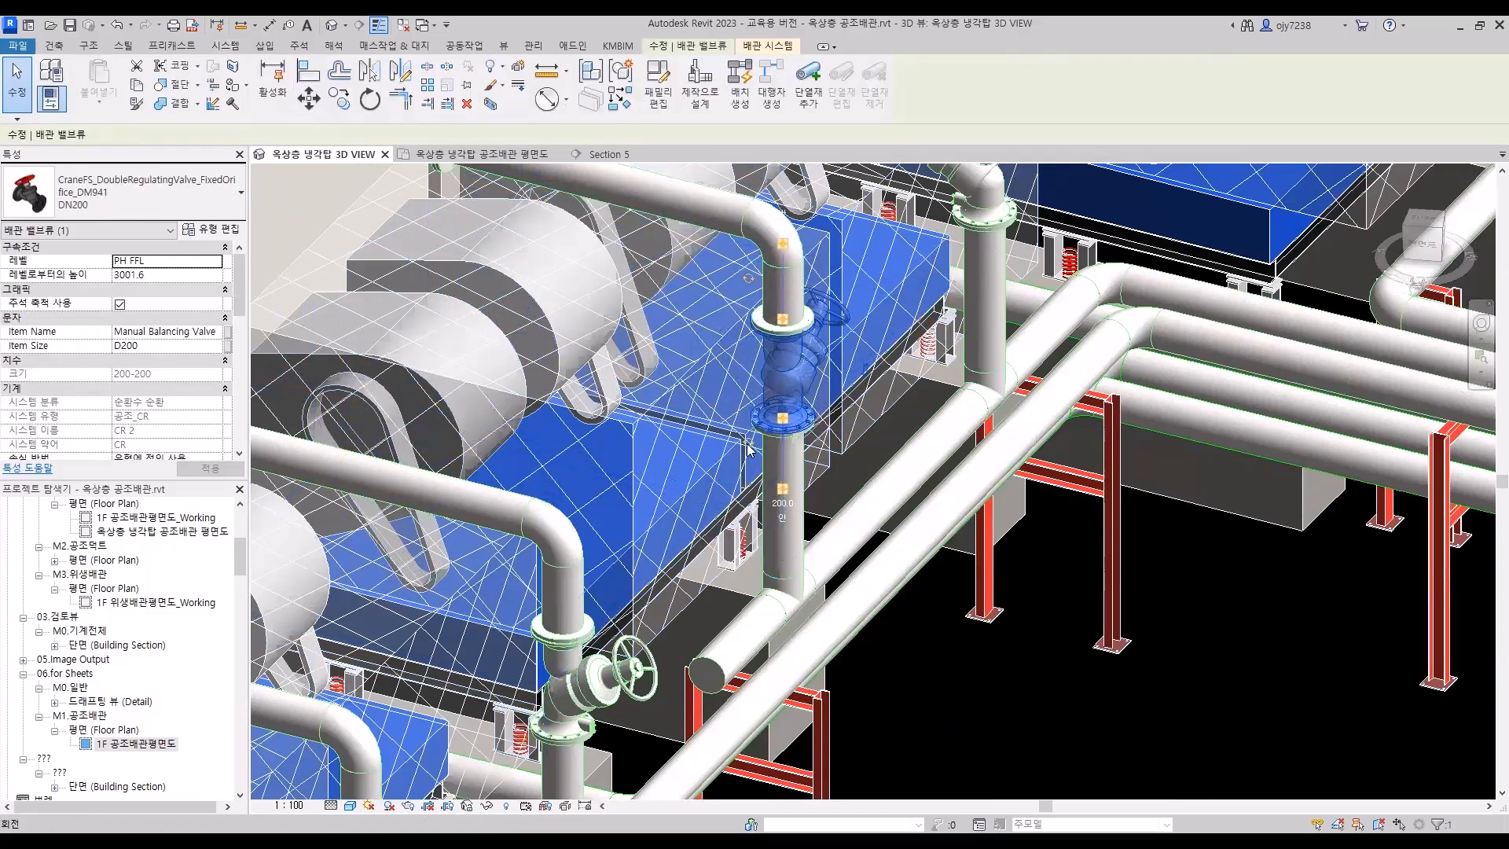
pyautogui.click(980, 669)
# Turn the valve on the fourth branch pipe until its handwheel faces outward, matching the first three
pyautogui.scroll(-1, 981, 669)
pyautogui.moveTo(1031, 582); pyautogui.dragTo(742, 716, button='middle')
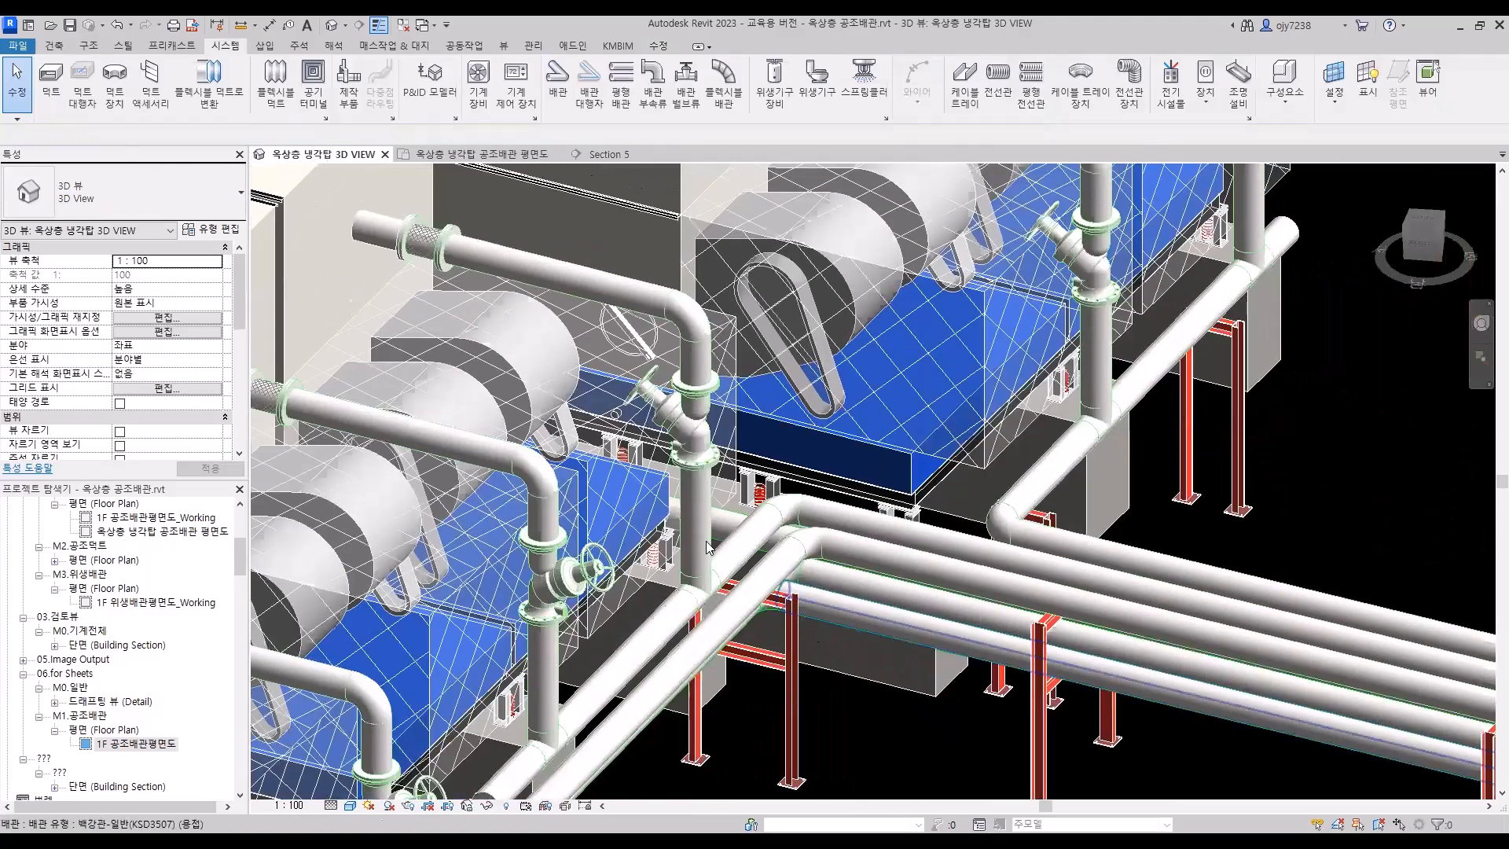
pyautogui.click(691, 428)
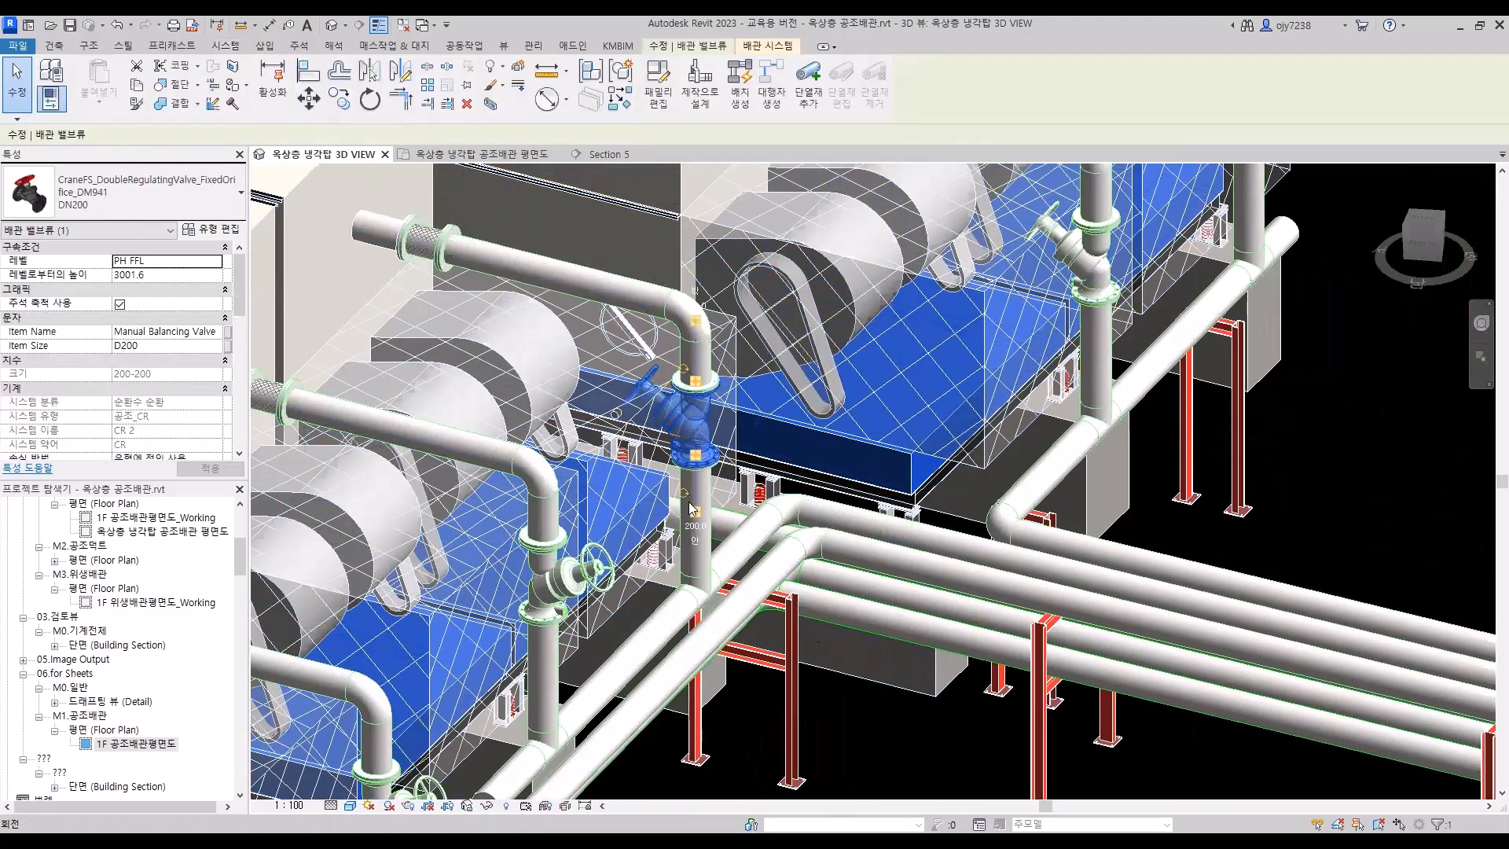
pyautogui.scroll(3, 685, 497)
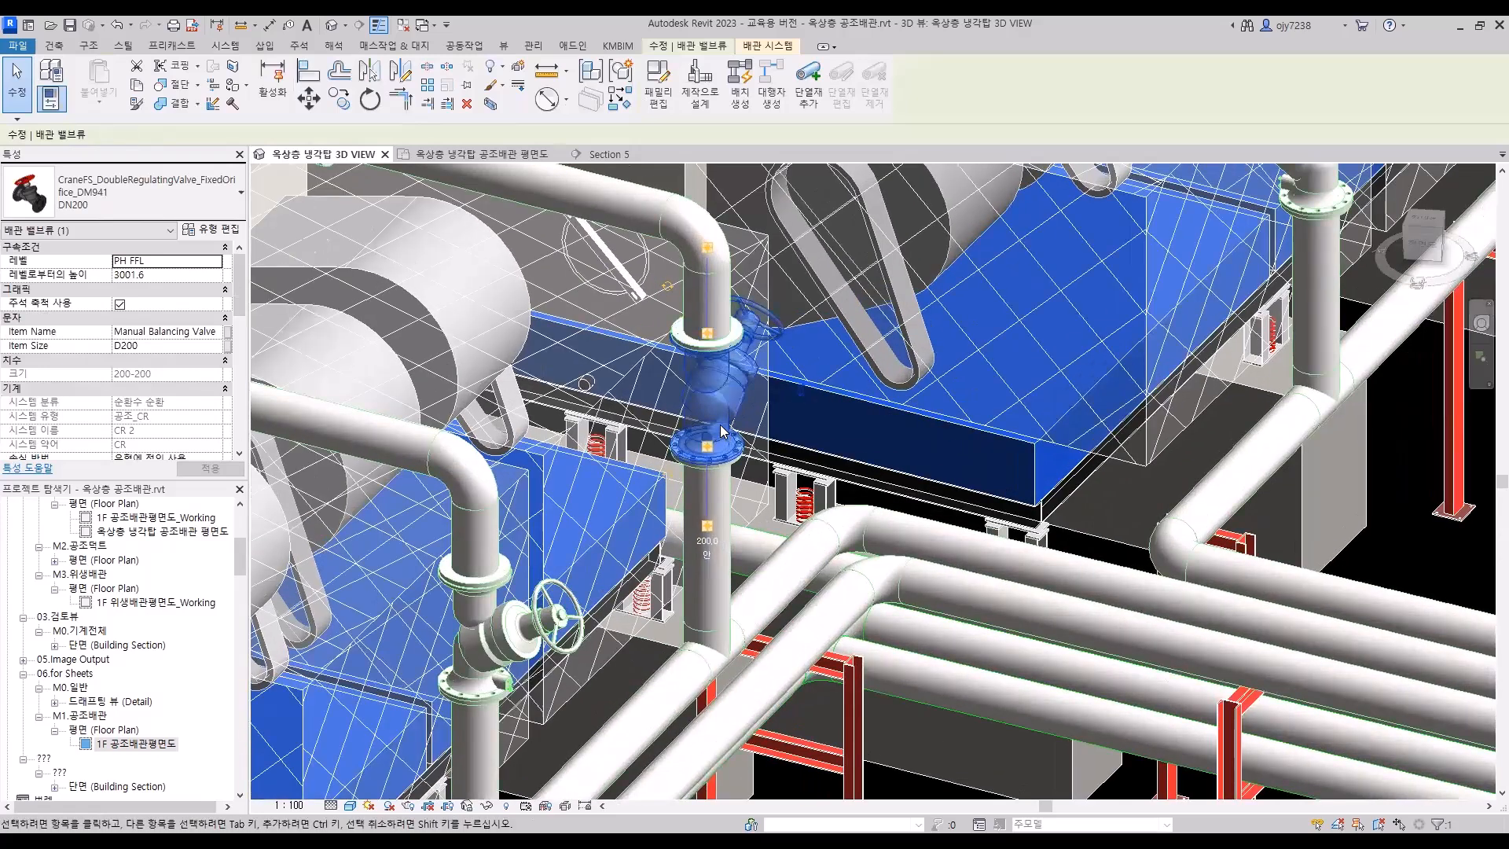
pyautogui.press('space')
pyautogui.scroll(-5, 739, 585)
pyautogui.press('Escape')
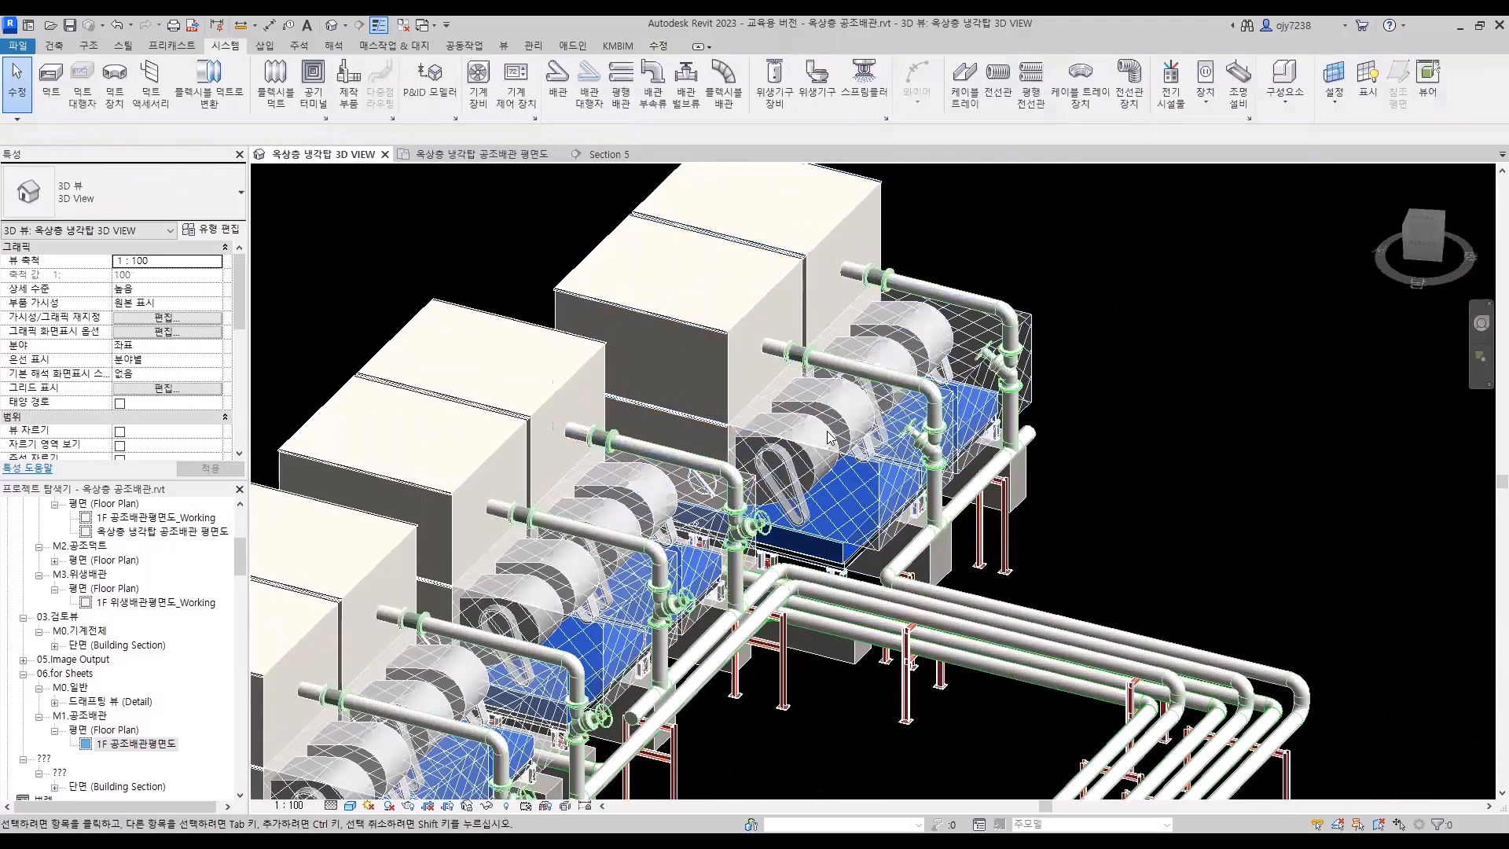
# Turn the valve on the fifth branch pipe until its handwheel faces away from the cooling tower
pyautogui.scroll(5, 977, 437)
pyautogui.click(1057, 435)
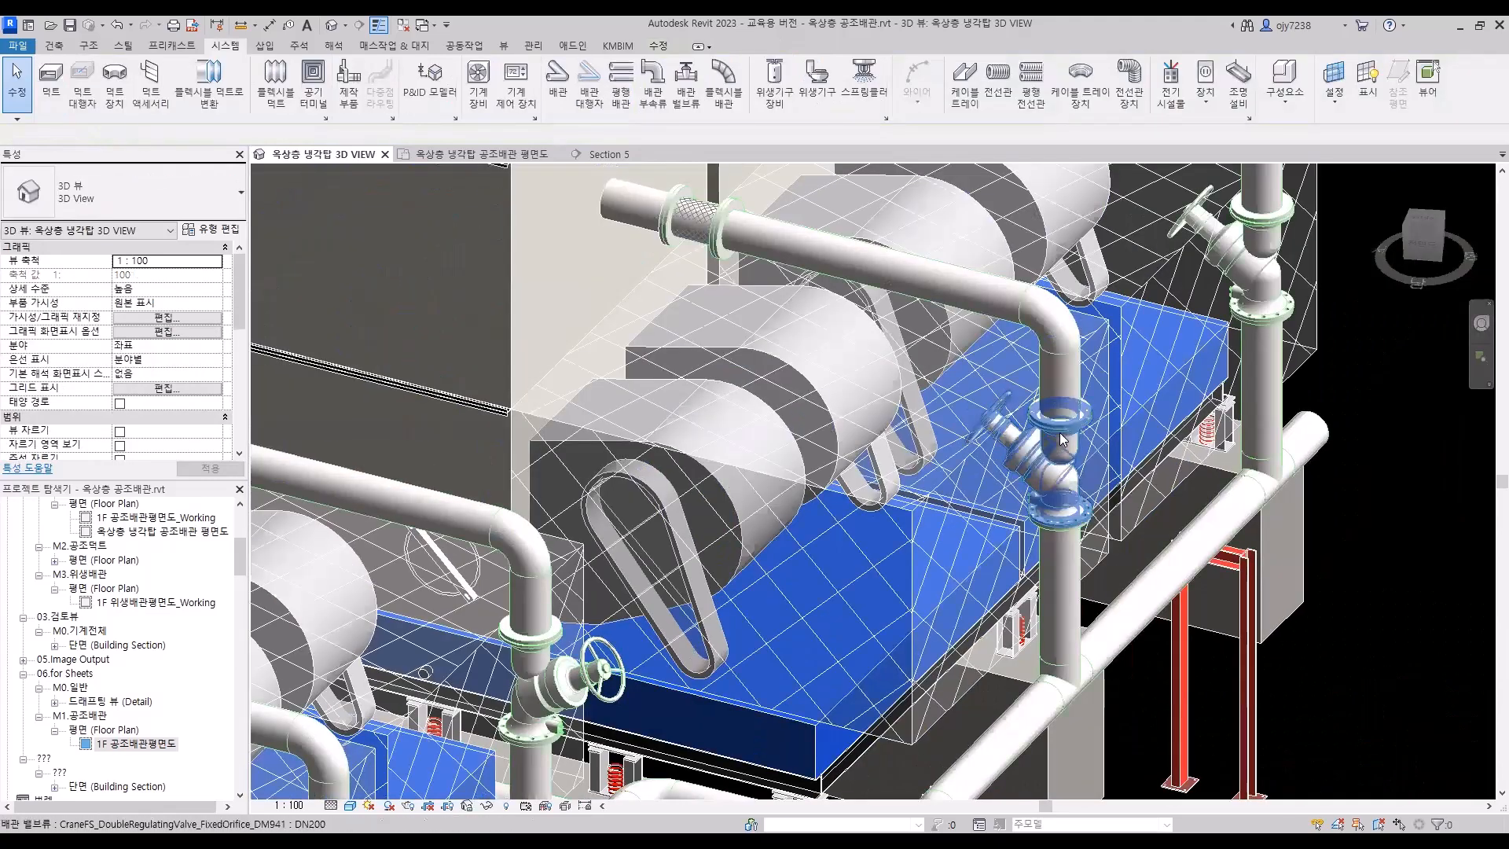
pyautogui.press('space')
pyautogui.press('space')
pyautogui.press('space')
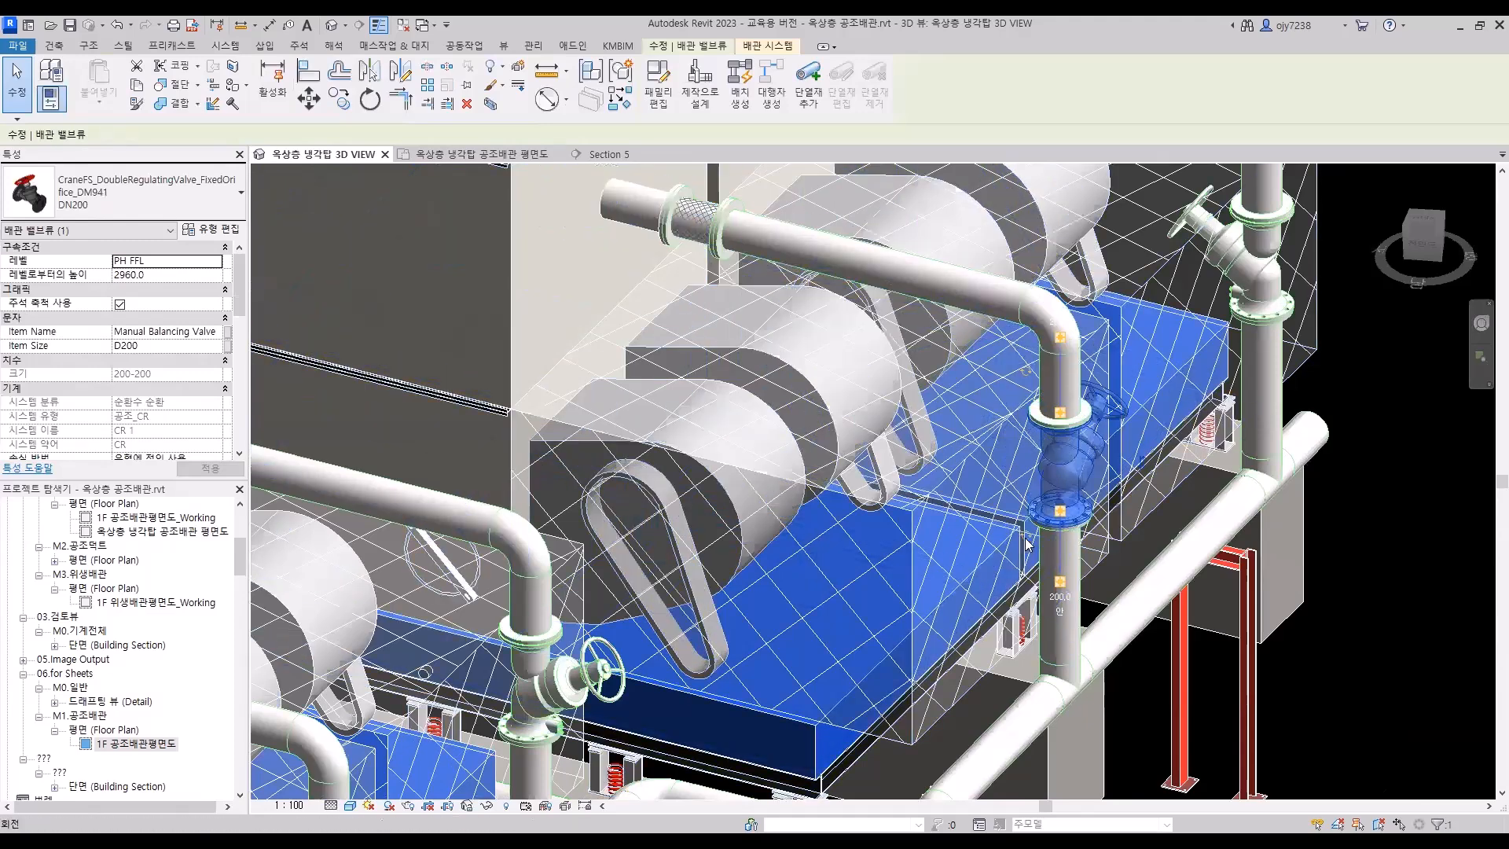
pyautogui.scroll(-3, 1024, 547)
pyautogui.press('Escape')
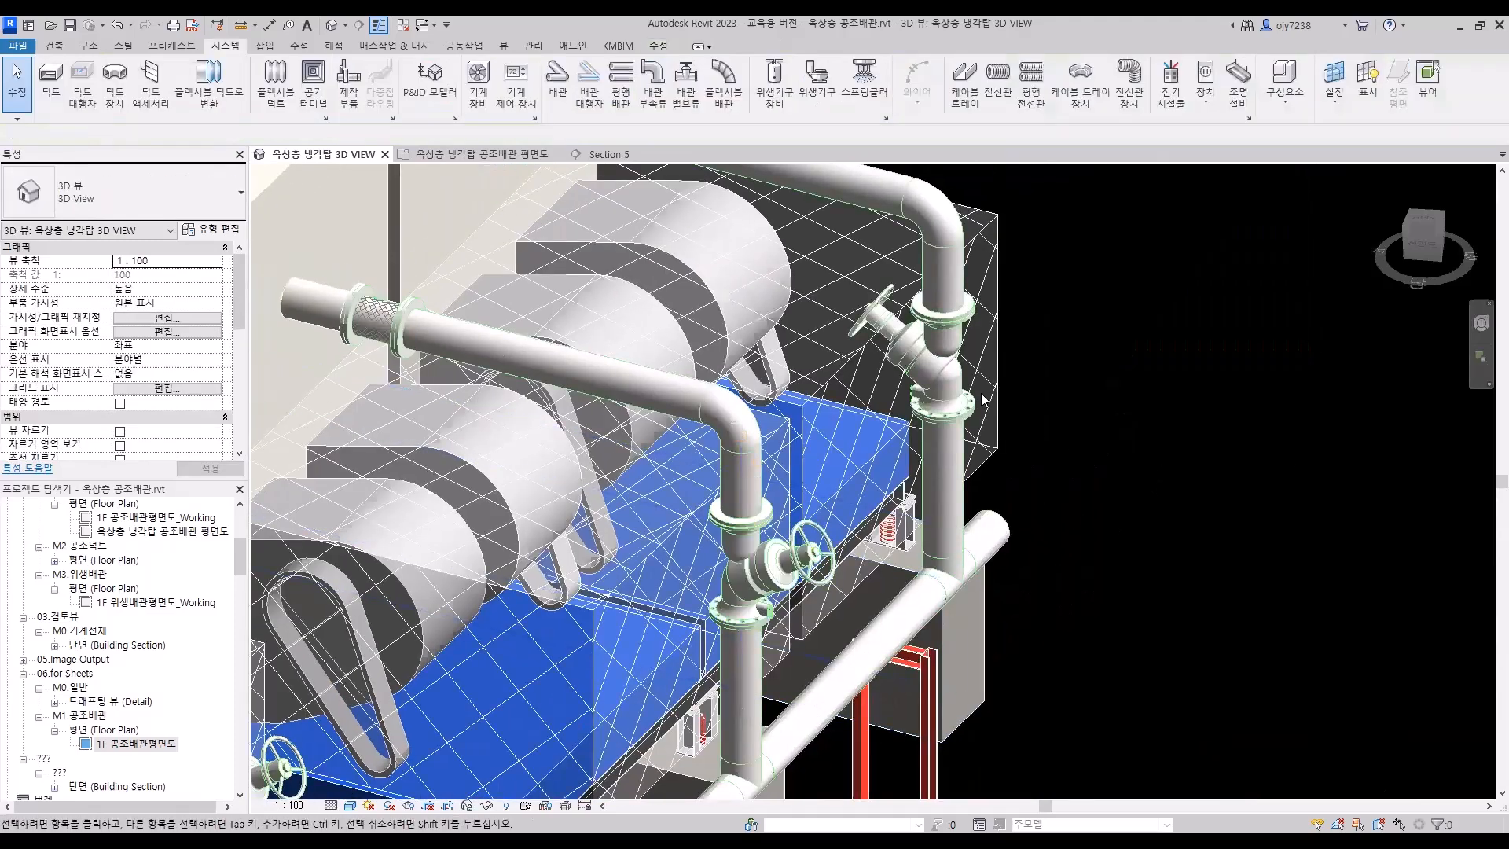
# Rotate the sixth branch pipe's valve about the pipe so its handwheel faces away from the cooling tower
pyautogui.click(934, 379)
pyautogui.press('space')
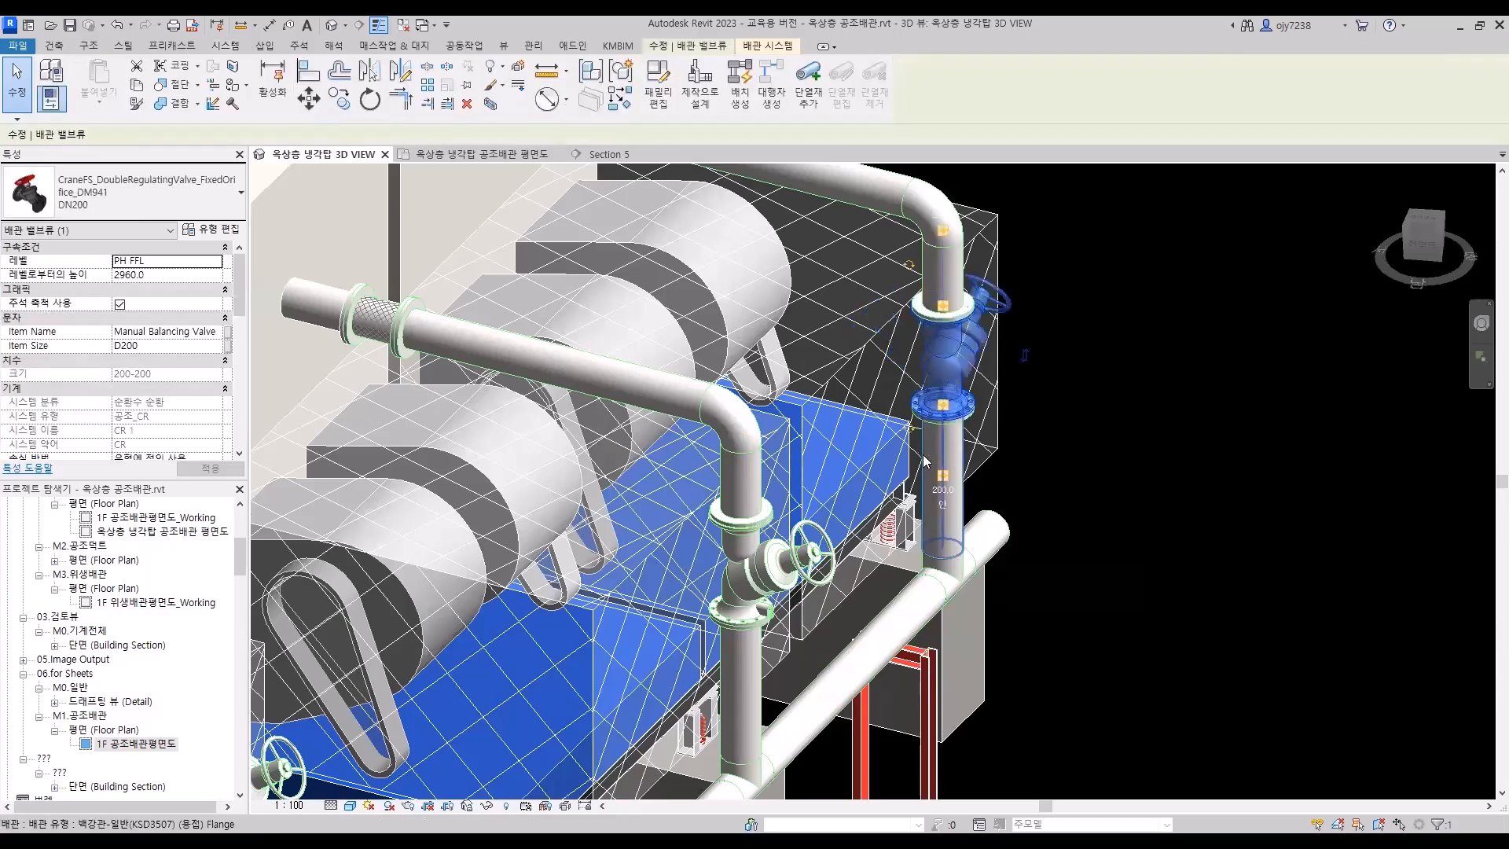
pyautogui.press('Escape')
pyautogui.scroll(-4, 1108, 495)
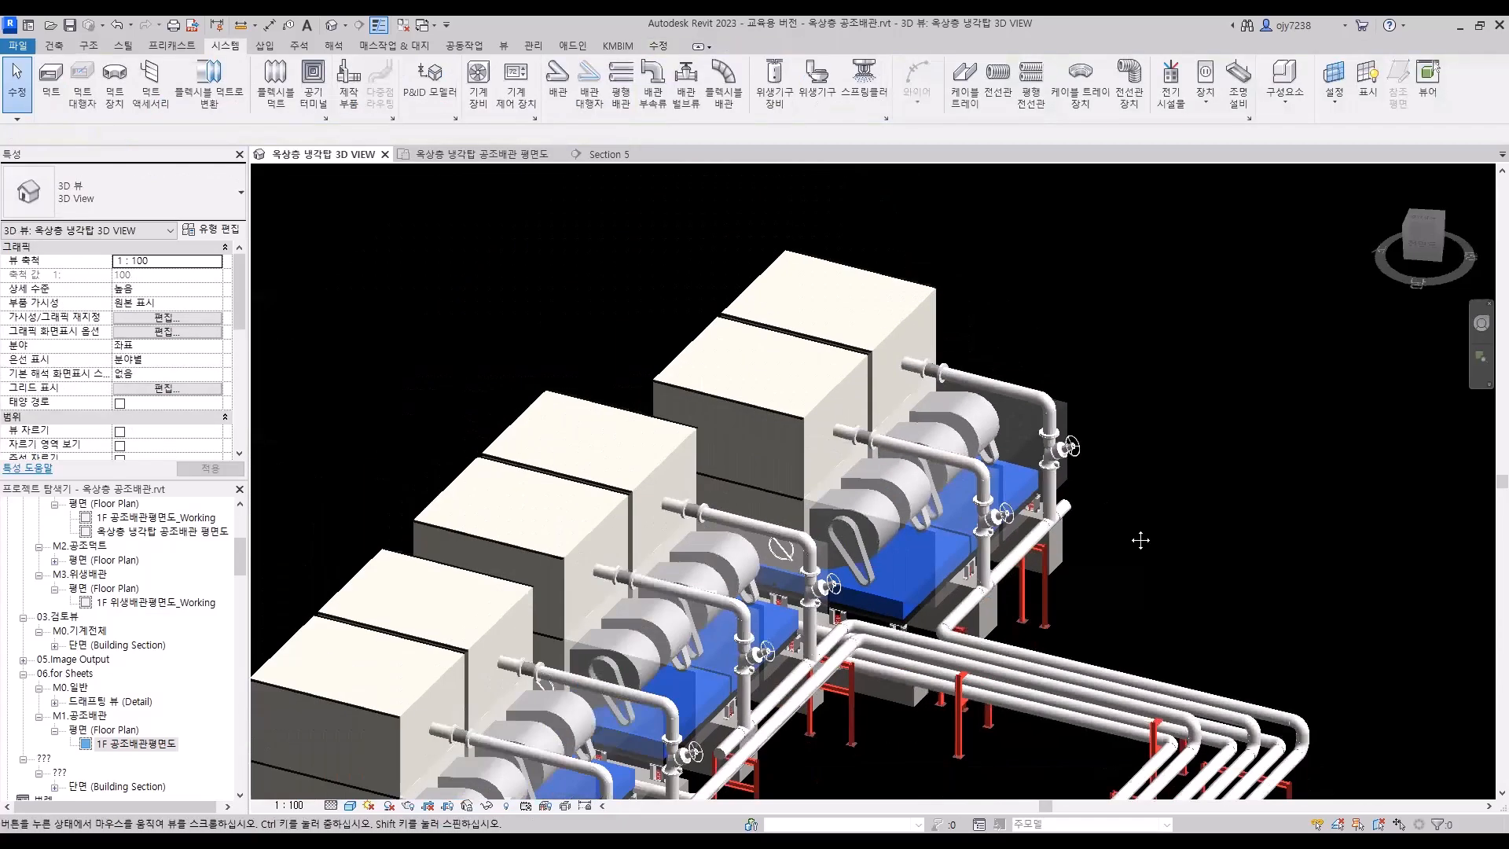
pyautogui.scroll(1, 1051, 384)
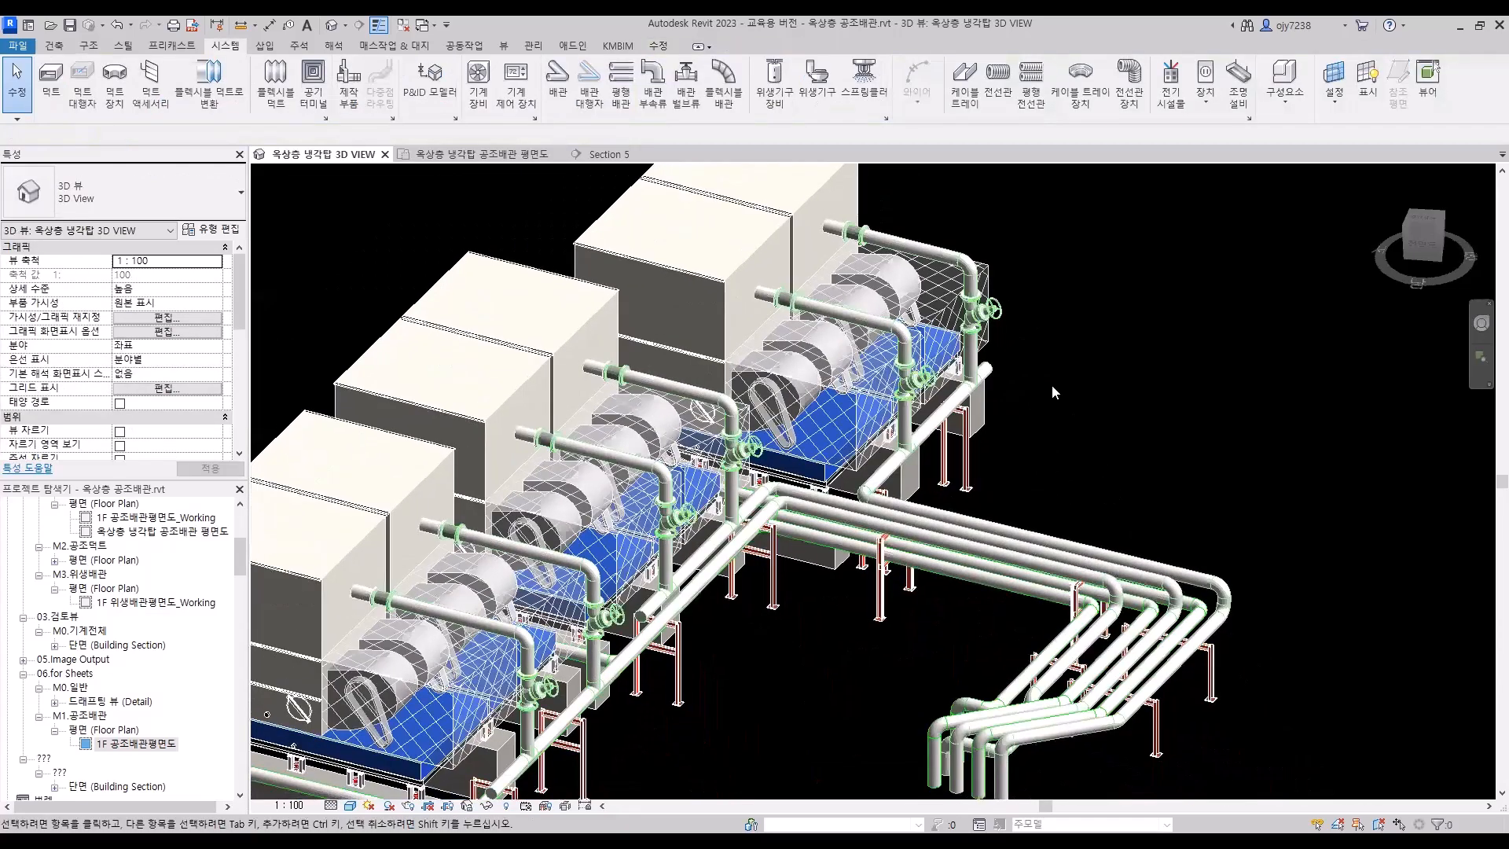
# In Section 5, draw a horizontal reference plane across all six branch pipes, just below the valves
pyautogui.click(605, 155)
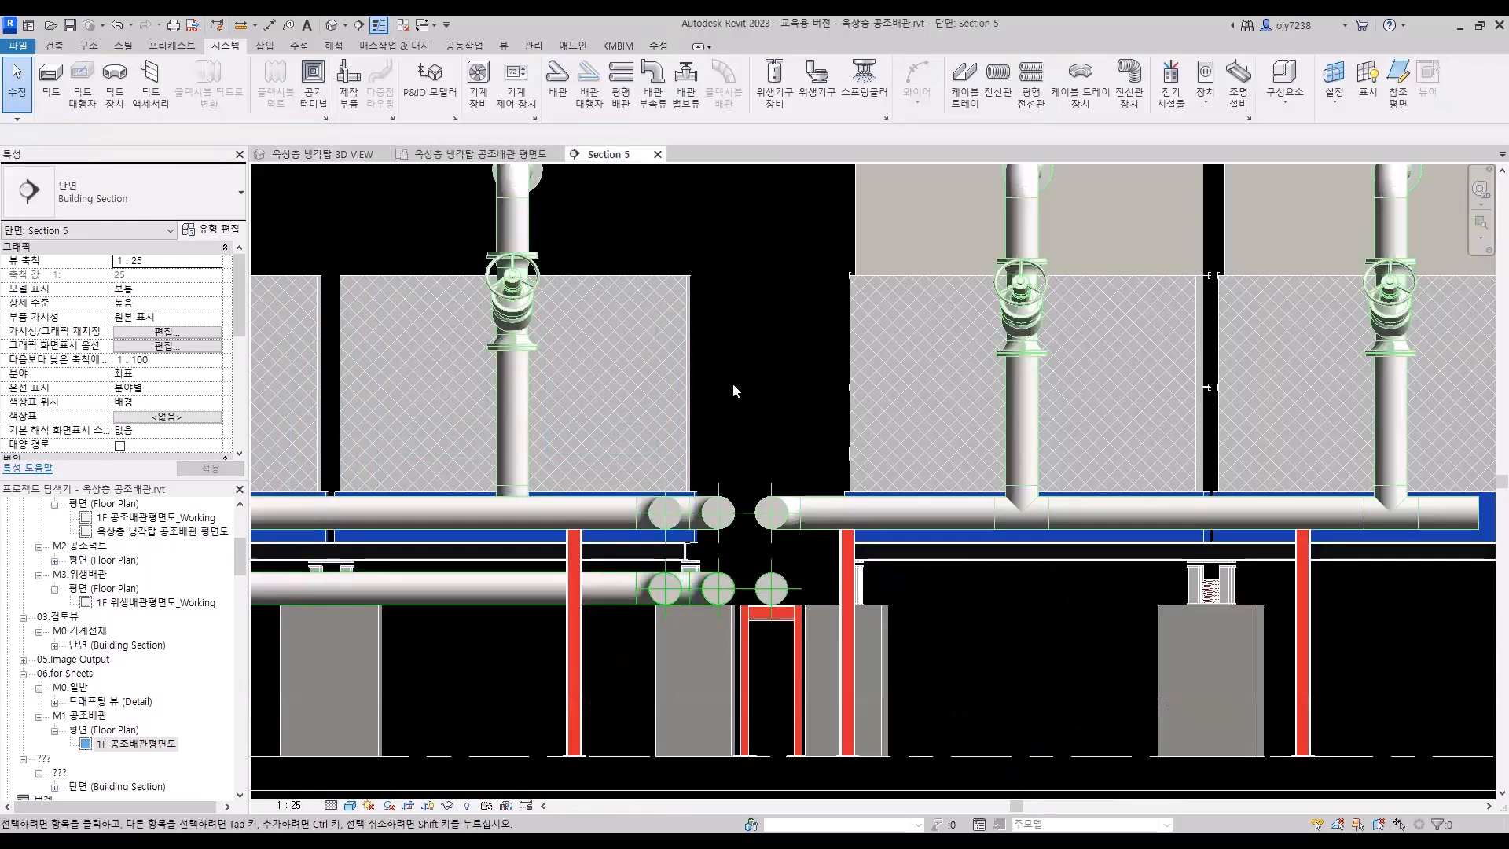
pyautogui.scroll(-3, 733, 384)
pyautogui.scroll(-1, 789, 451)
pyautogui.moveTo(629, 616); pyautogui.dragTo(818, 651, button='middle')
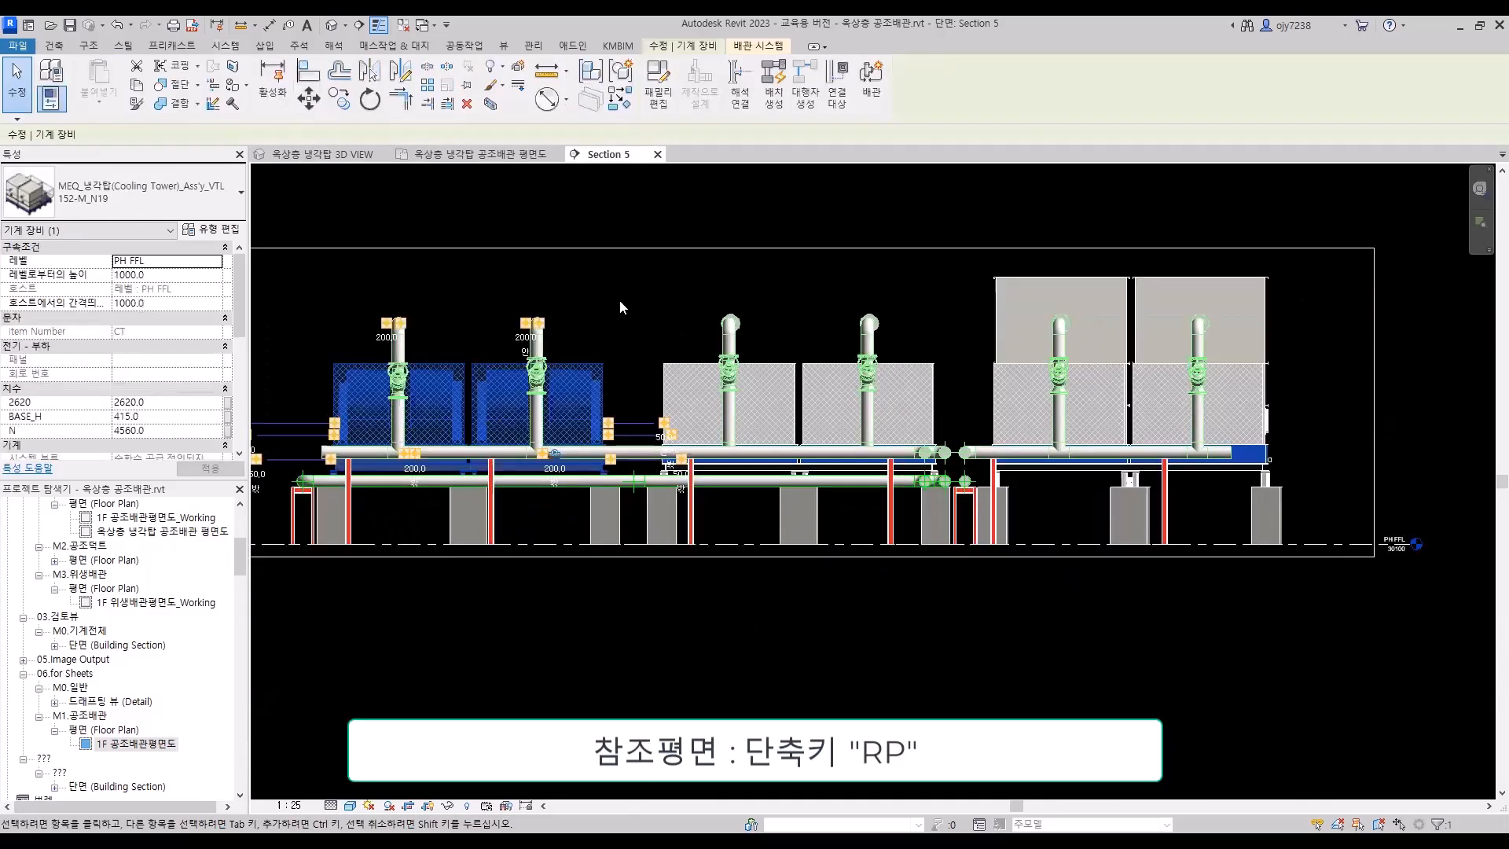
pyautogui.press('r')
pyautogui.press('p')
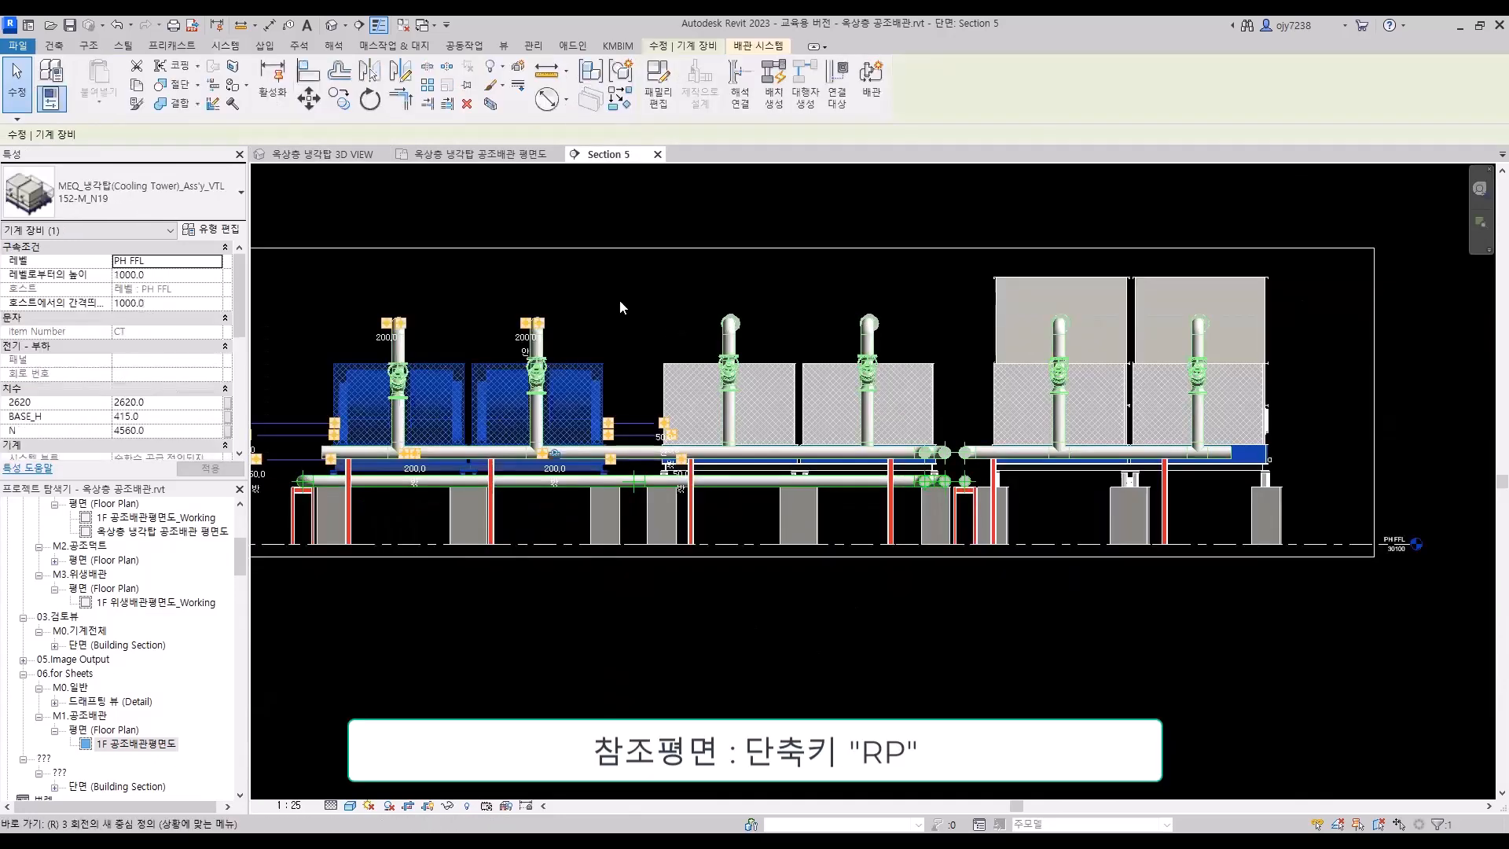
pyautogui.click(288, 391)
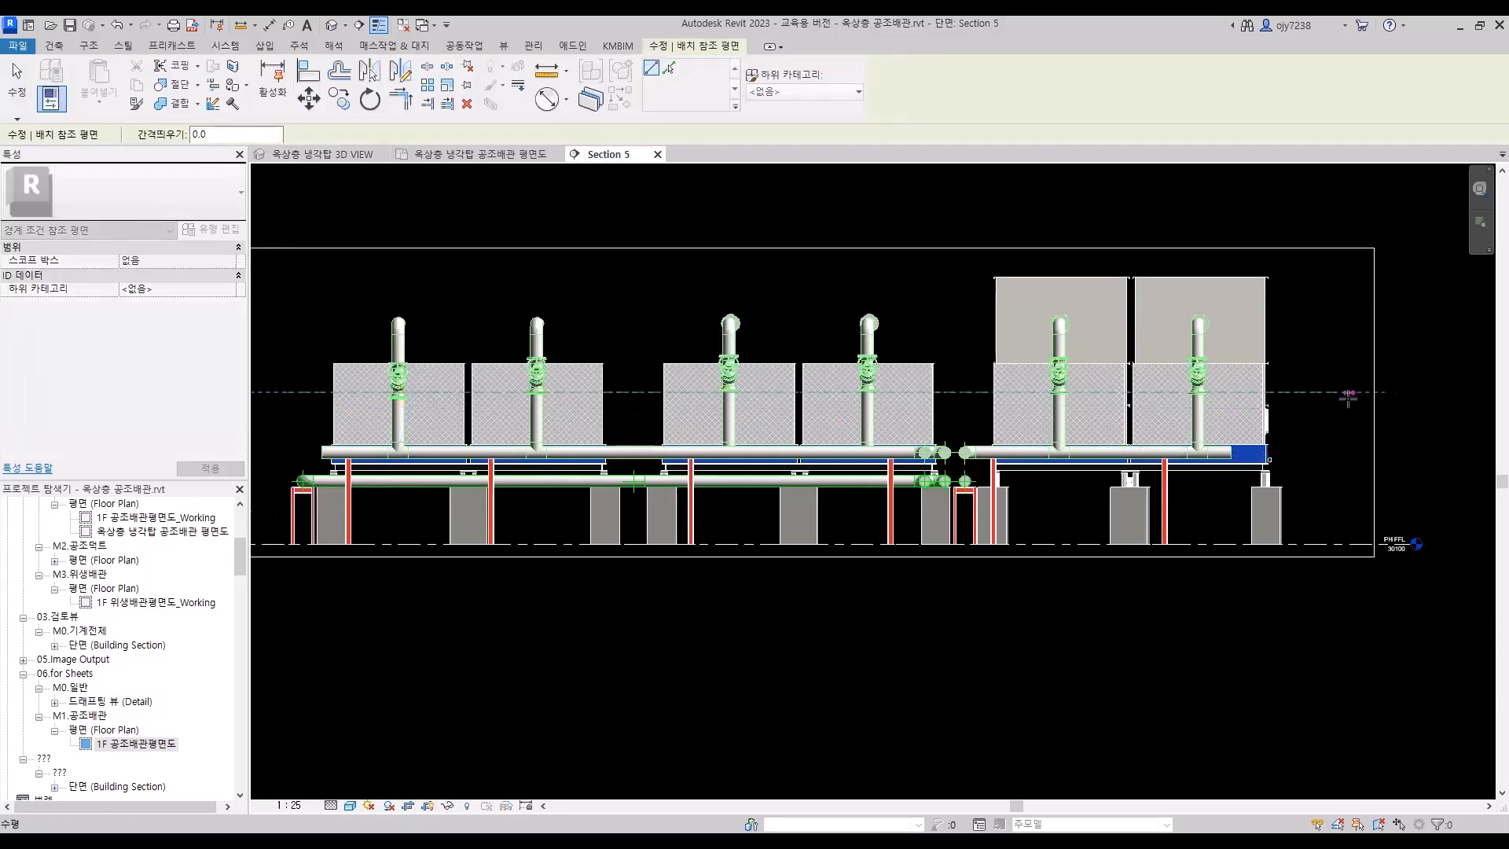
pyautogui.click(1428, 393)
pyautogui.press('Escape')
pyautogui.press('Escape')
# Add an aligned dimension between the PH FFL level and the new reference plane, placed beside the section's crop boundary
pyautogui.moveTo(1056, 626); pyautogui.dragTo(1216, 616, button='middle')
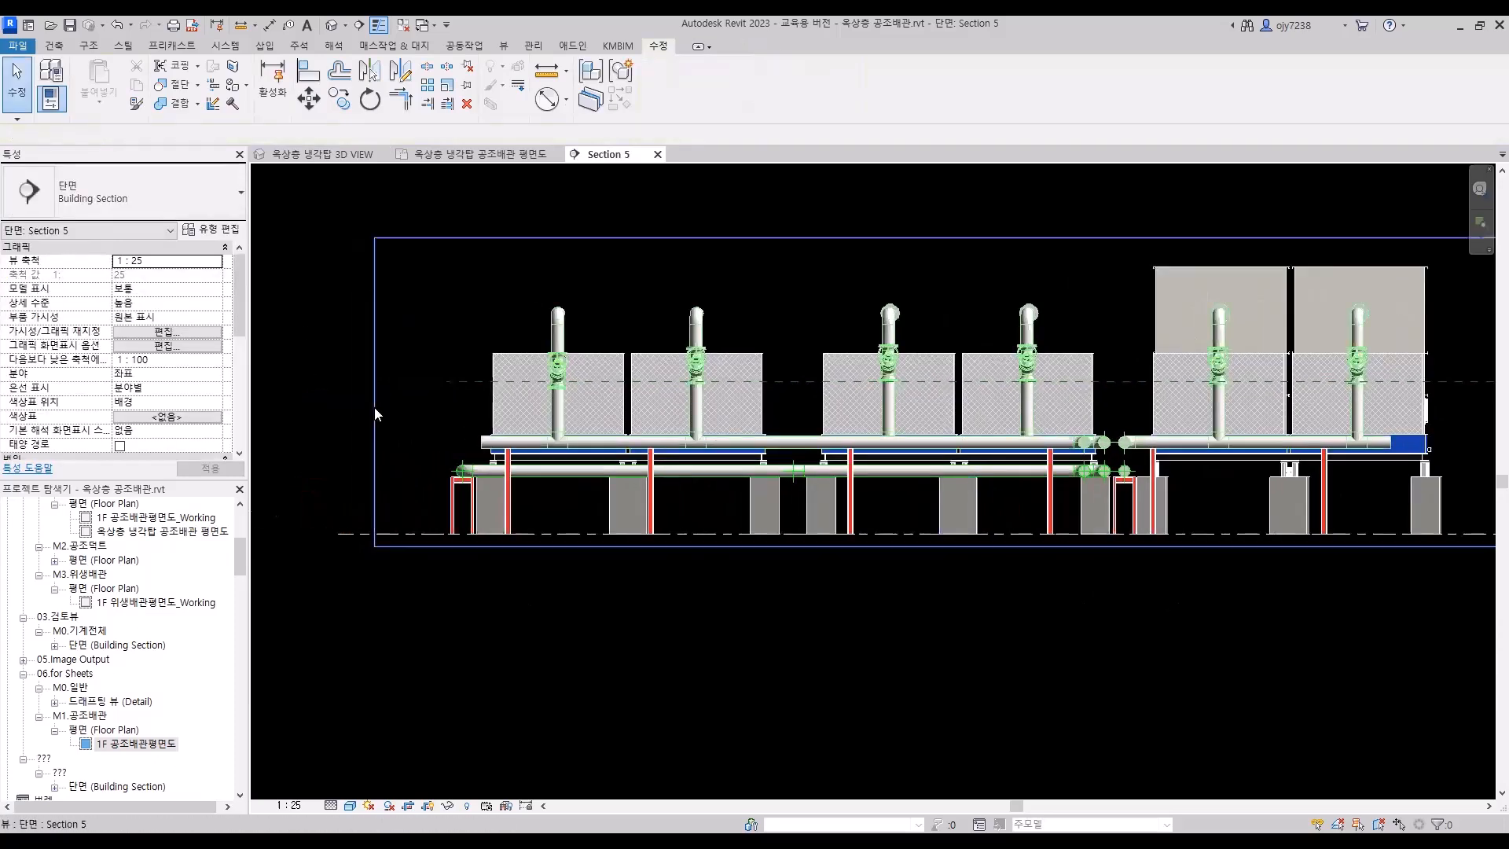
pyautogui.click(269, 24)
pyautogui.click(364, 534)
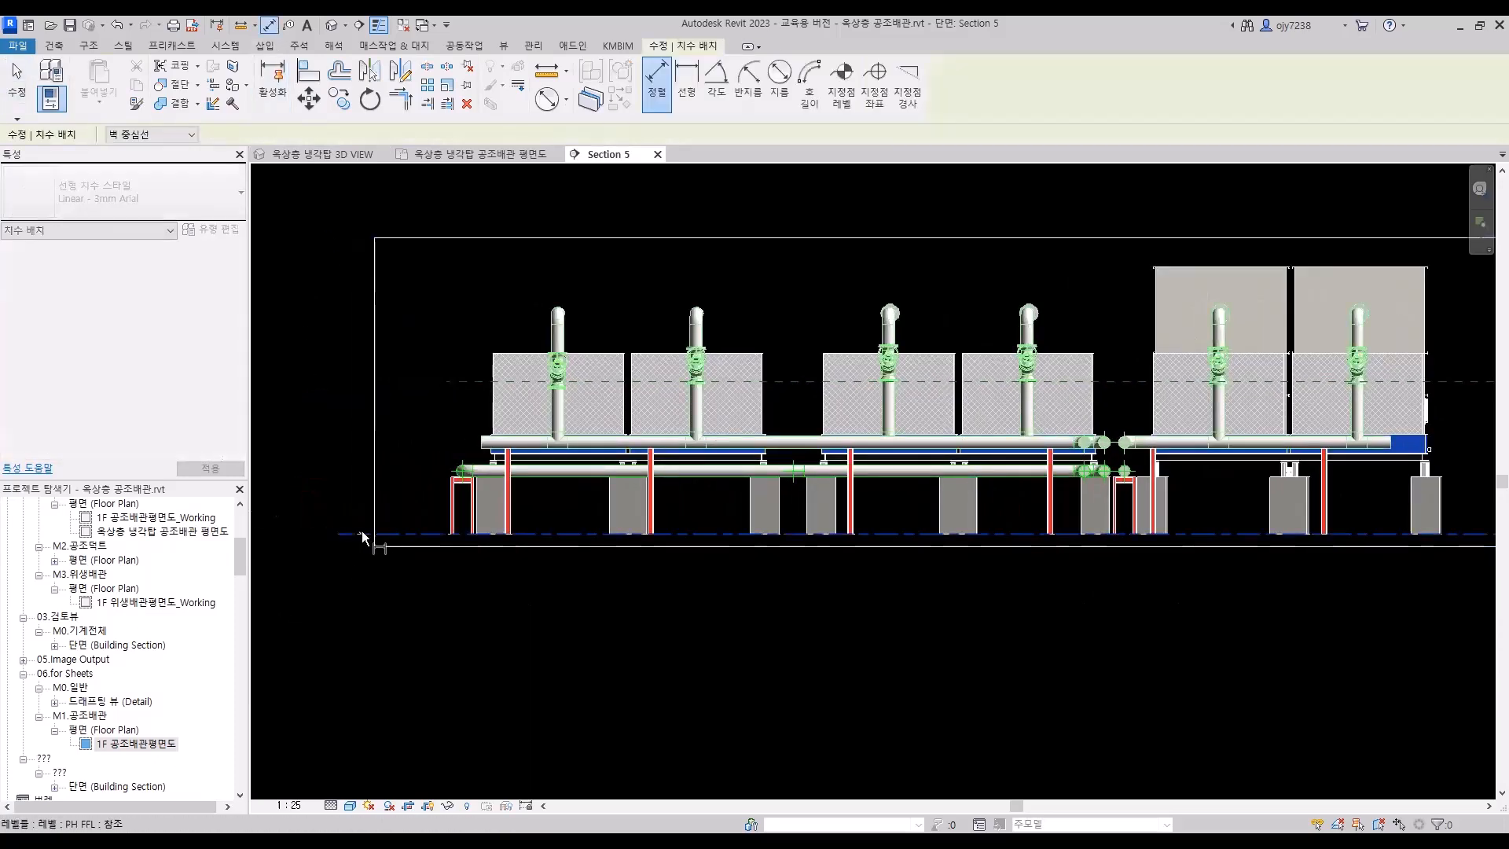
pyautogui.click(462, 382)
pyautogui.click(341, 432)
pyautogui.press('Escape')
pyautogui.press('Escape')
# Set the reference plane's height above the PH FFL level to 2400 mm
pyautogui.scroll(4, 317, 470)
pyautogui.click(692, 245)
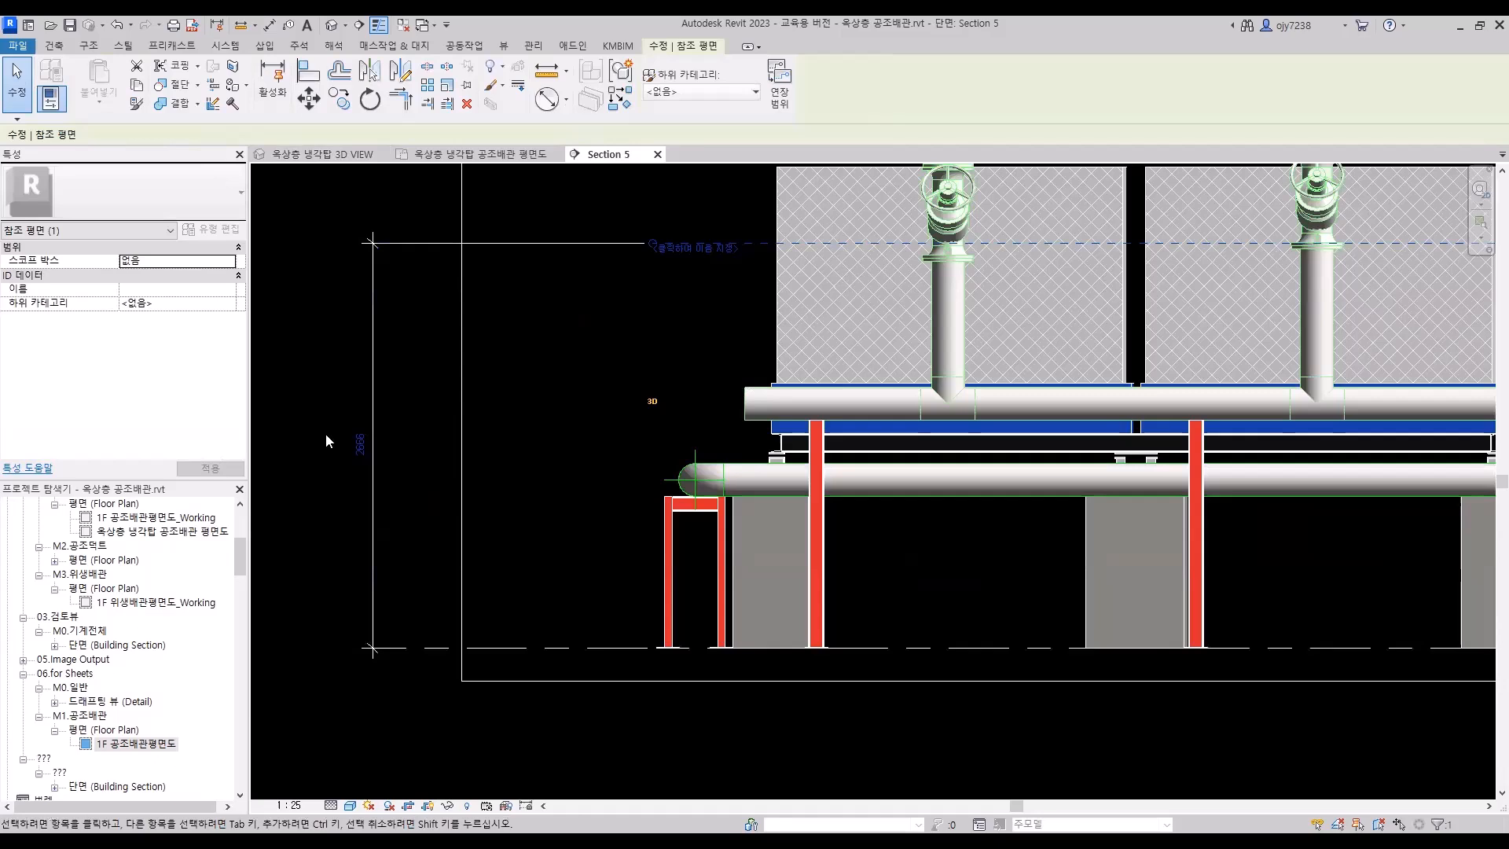
pyautogui.click(361, 446)
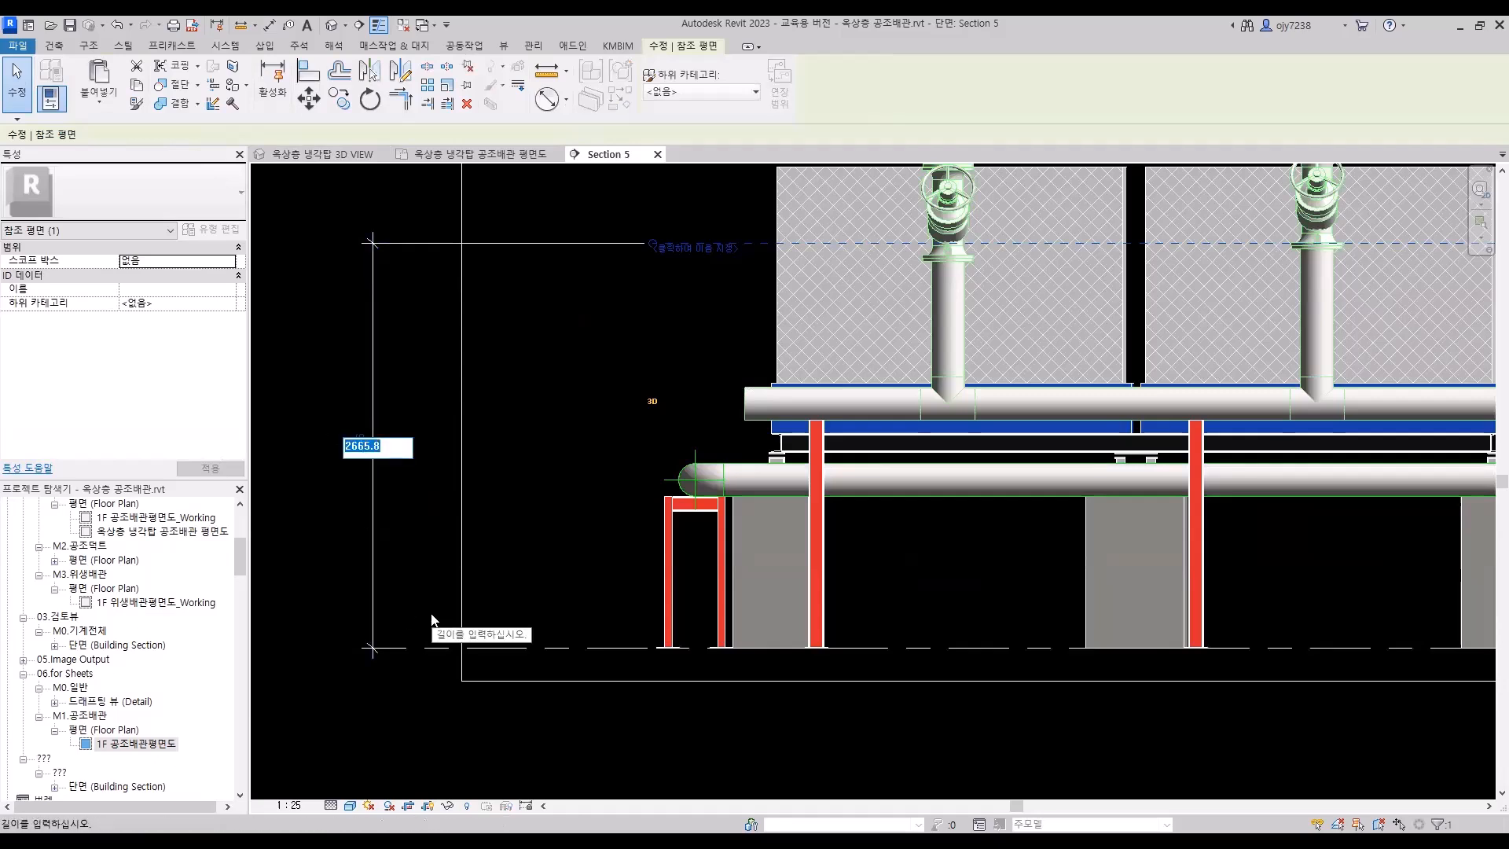
pyautogui.write('240')
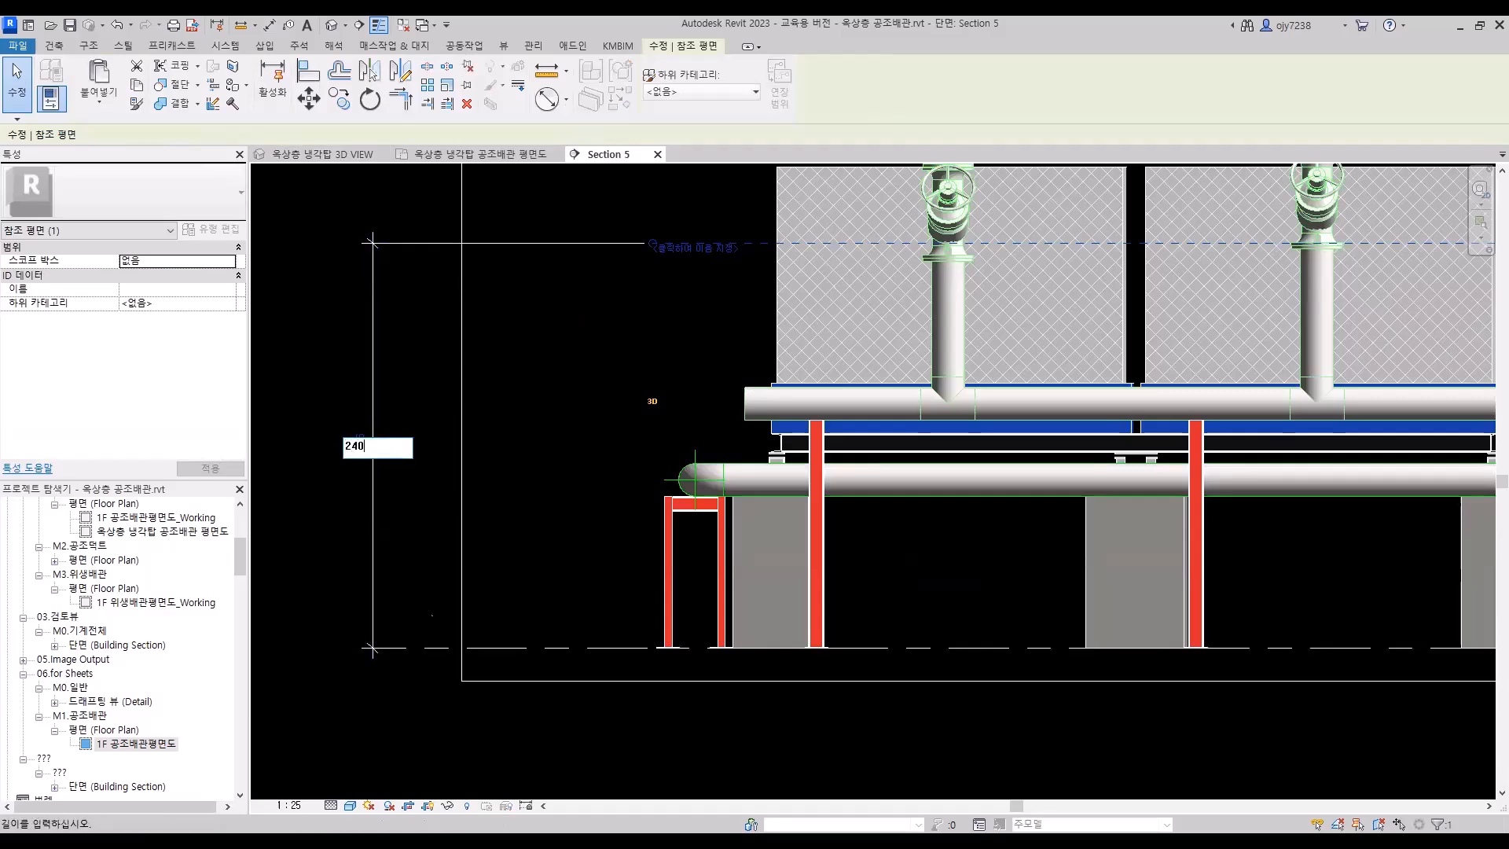
pyautogui.write('0')
pyautogui.press('Return')
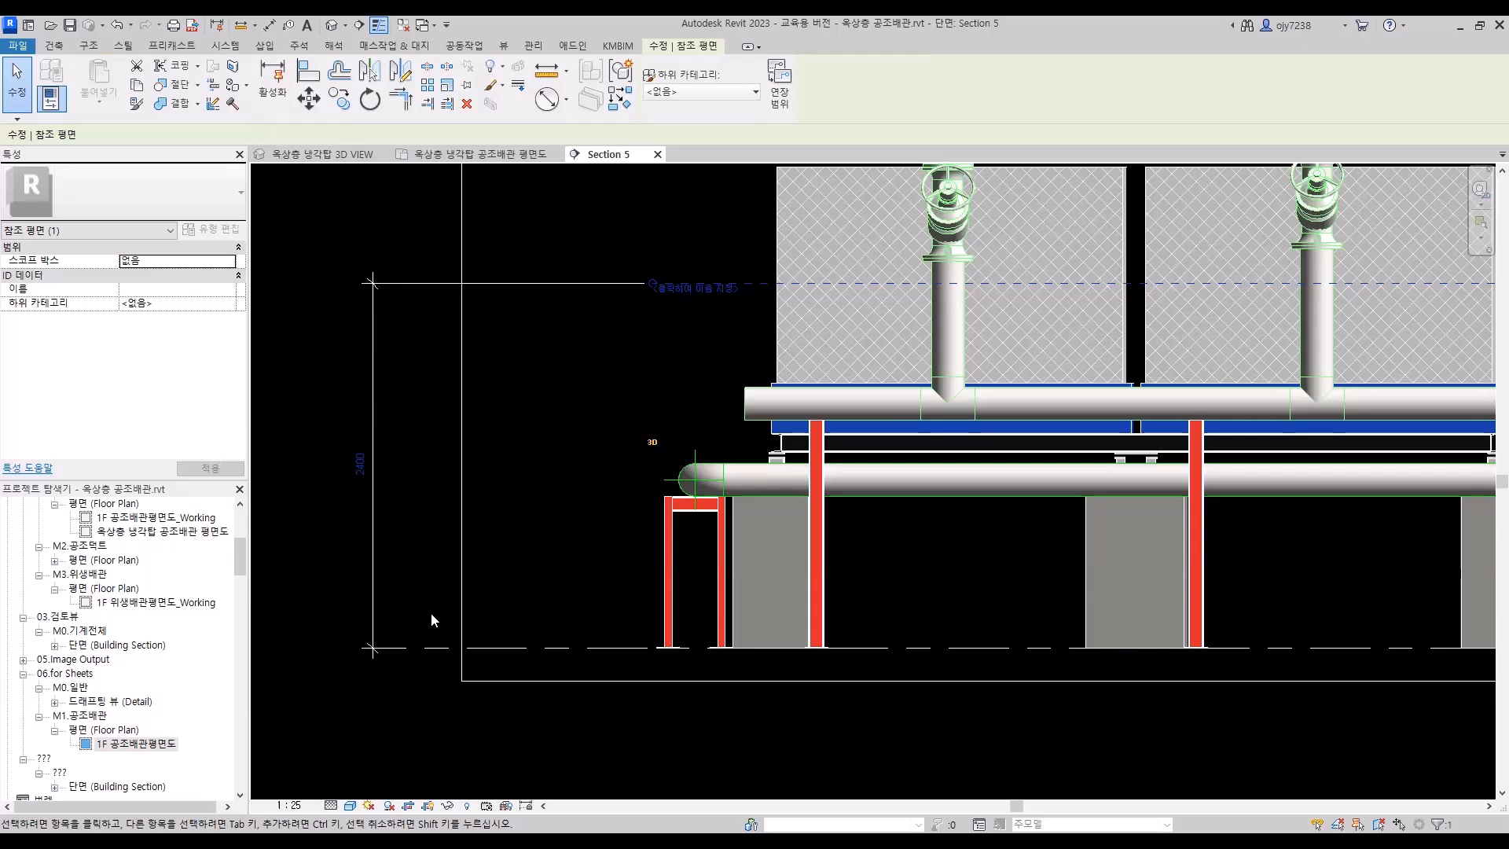
pyautogui.click(587, 352)
# Align the lower valve flanges of the first two branch pipes to the 2400 mm reference plane
pyautogui.scroll(-2, 580, 356)
pyautogui.moveTo(762, 377); pyautogui.dragTo(651, 529, button='middle')
pyautogui.click(308, 76)
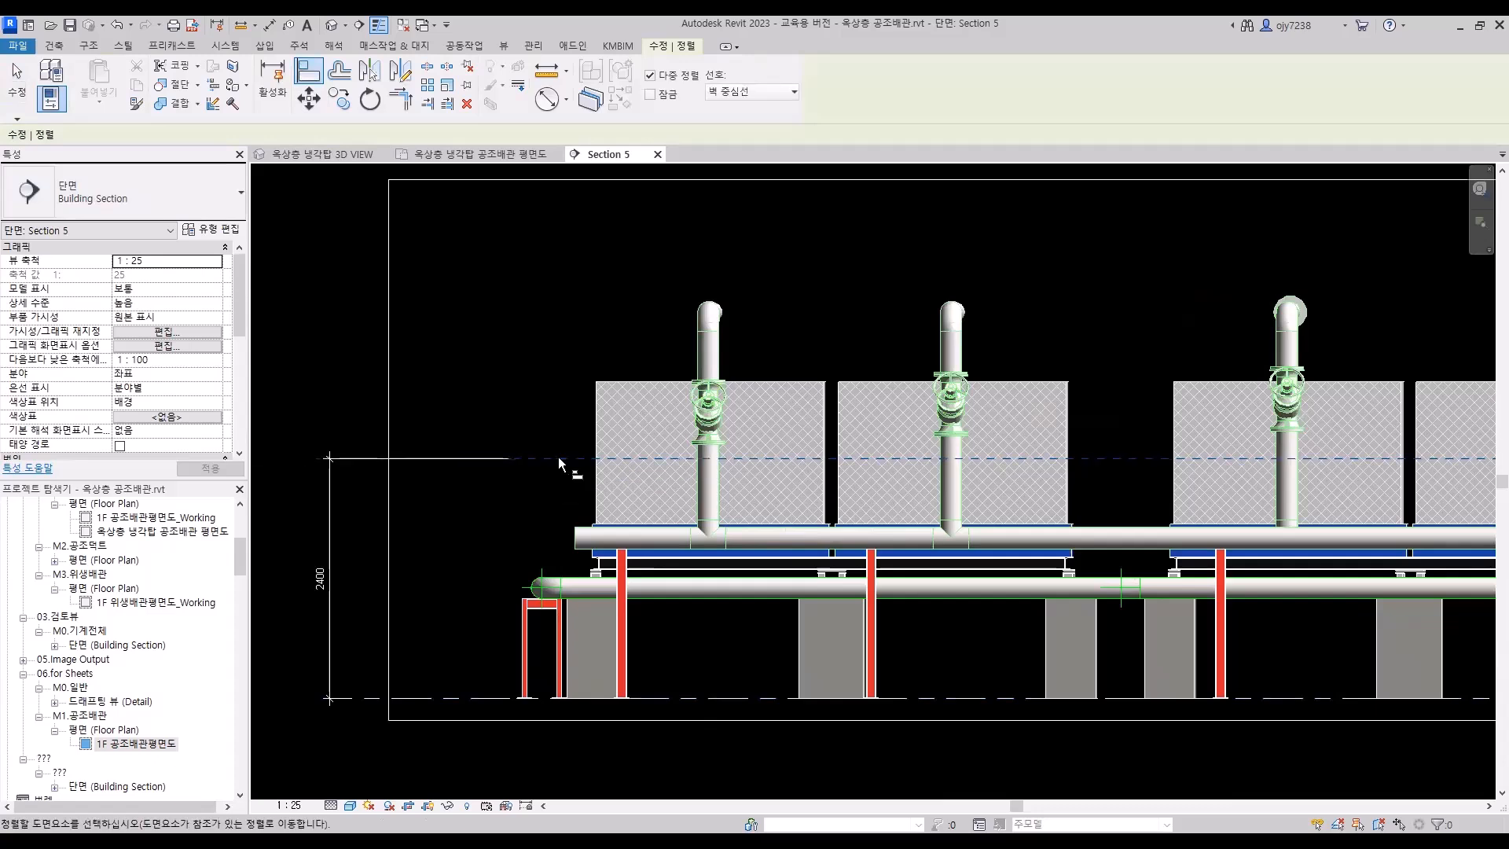
pyautogui.scroll(5, 766, 444)
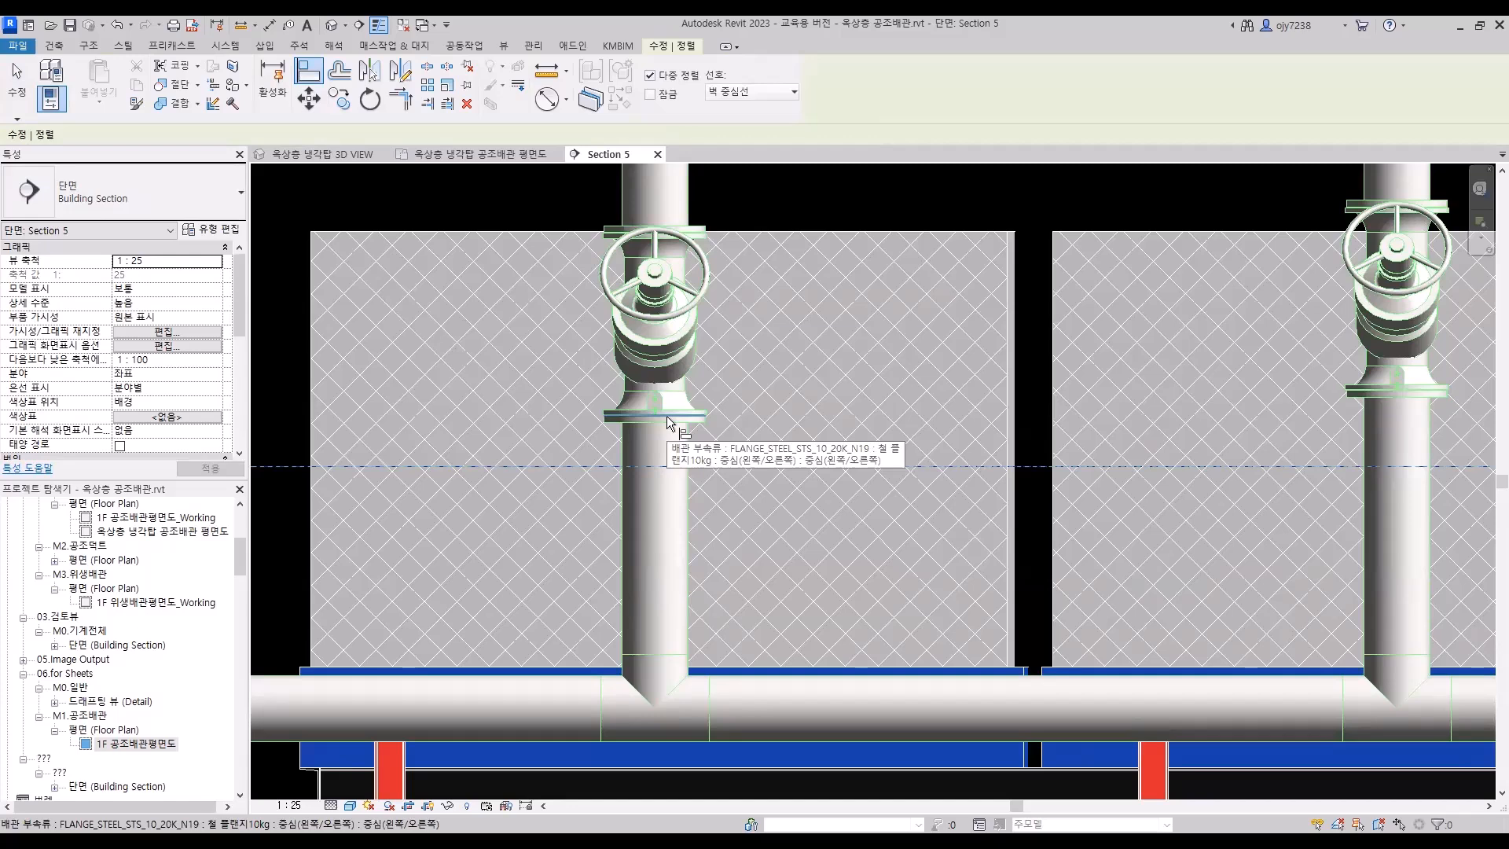
pyautogui.scroll(-3, 666, 417)
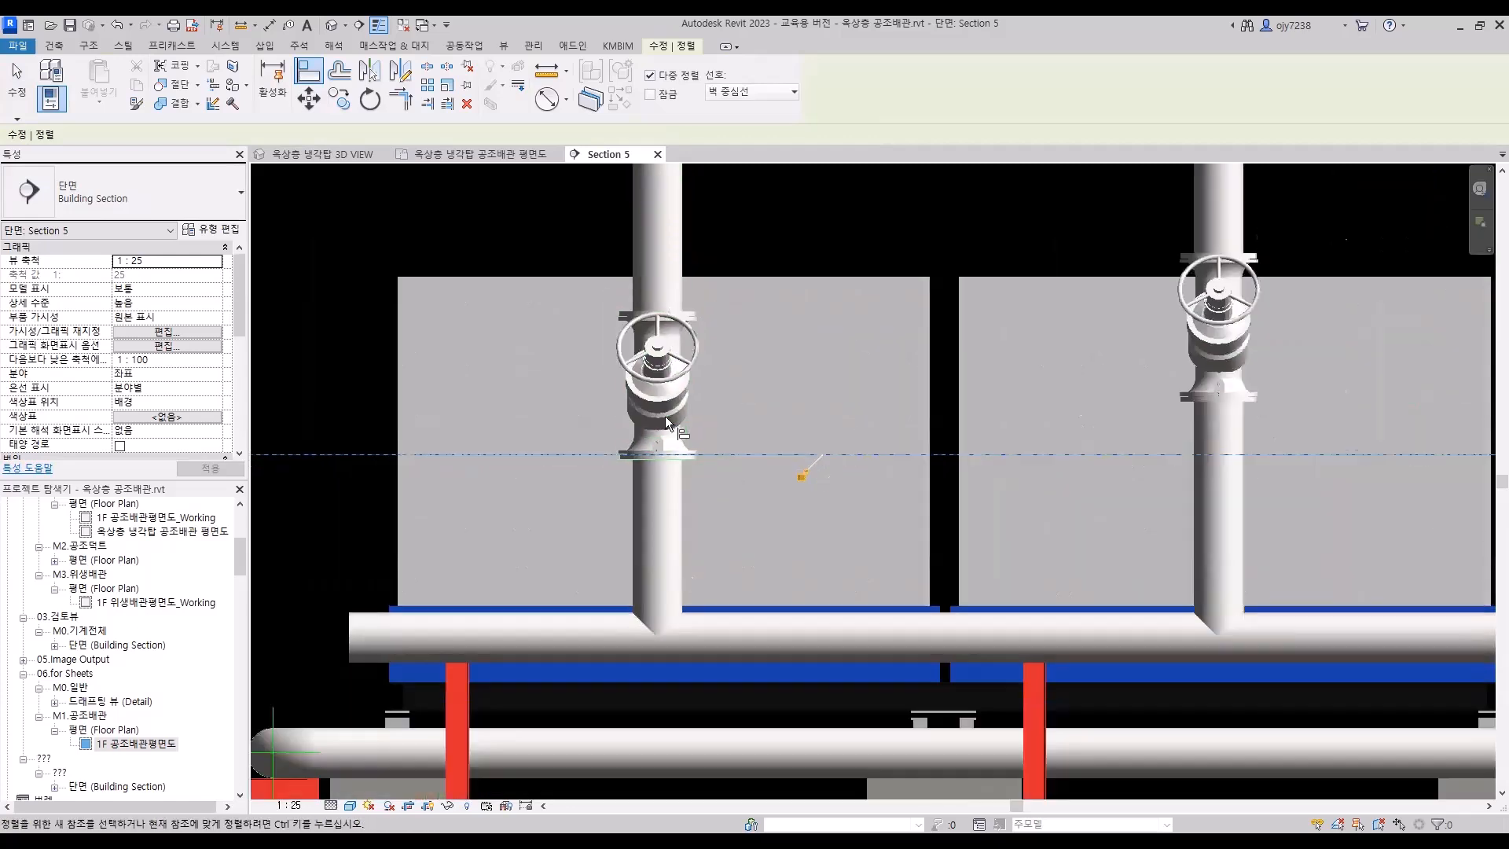
pyautogui.scroll(-2, 1027, 407)
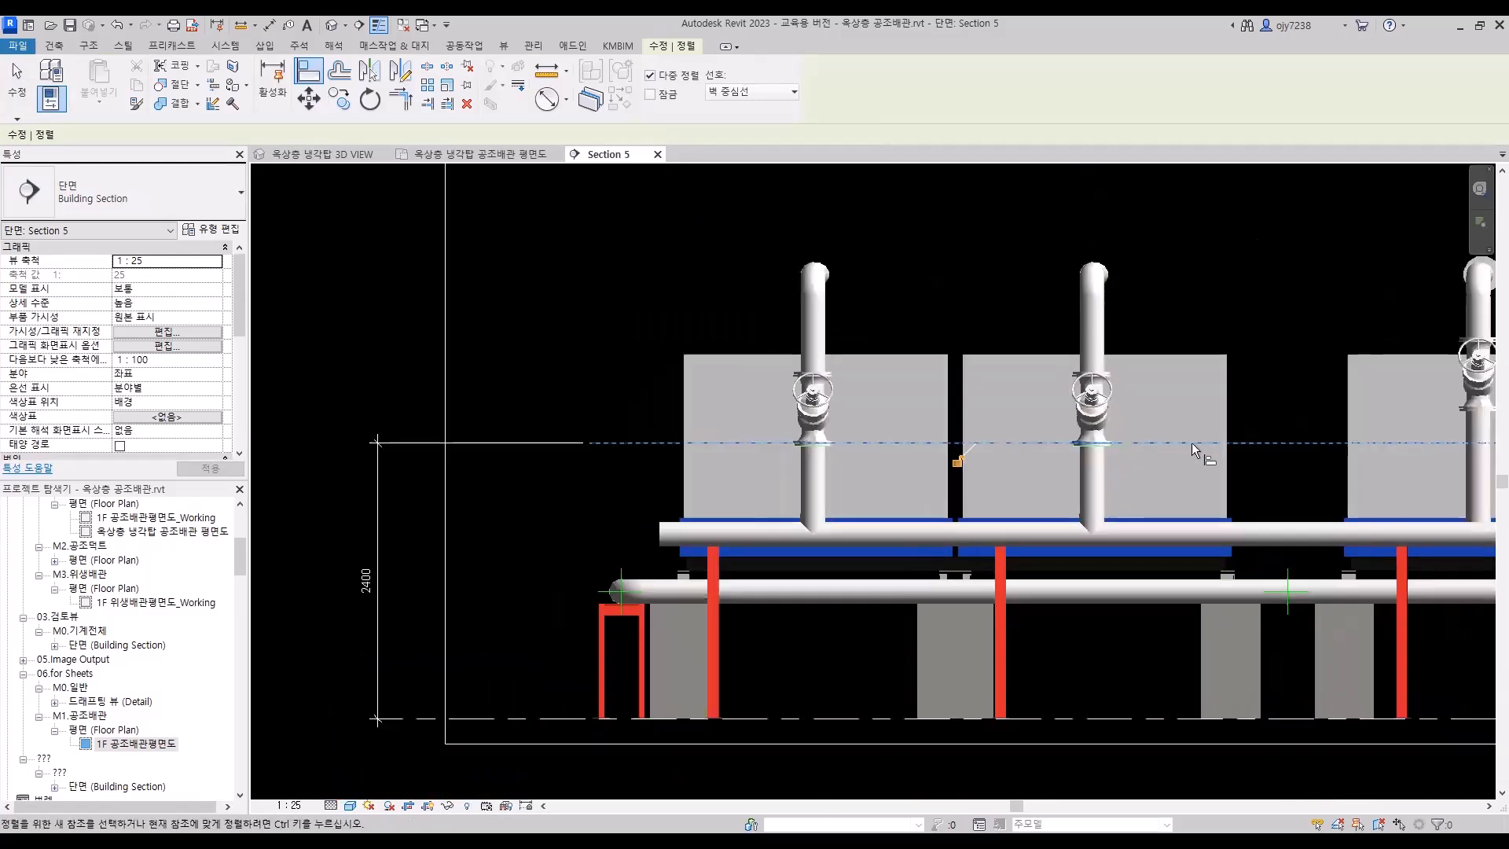
# Align the lower valve flanges of the third, fourth and fifth branch pipes to the reference plane
pyautogui.scroll(5, 1106, 389)
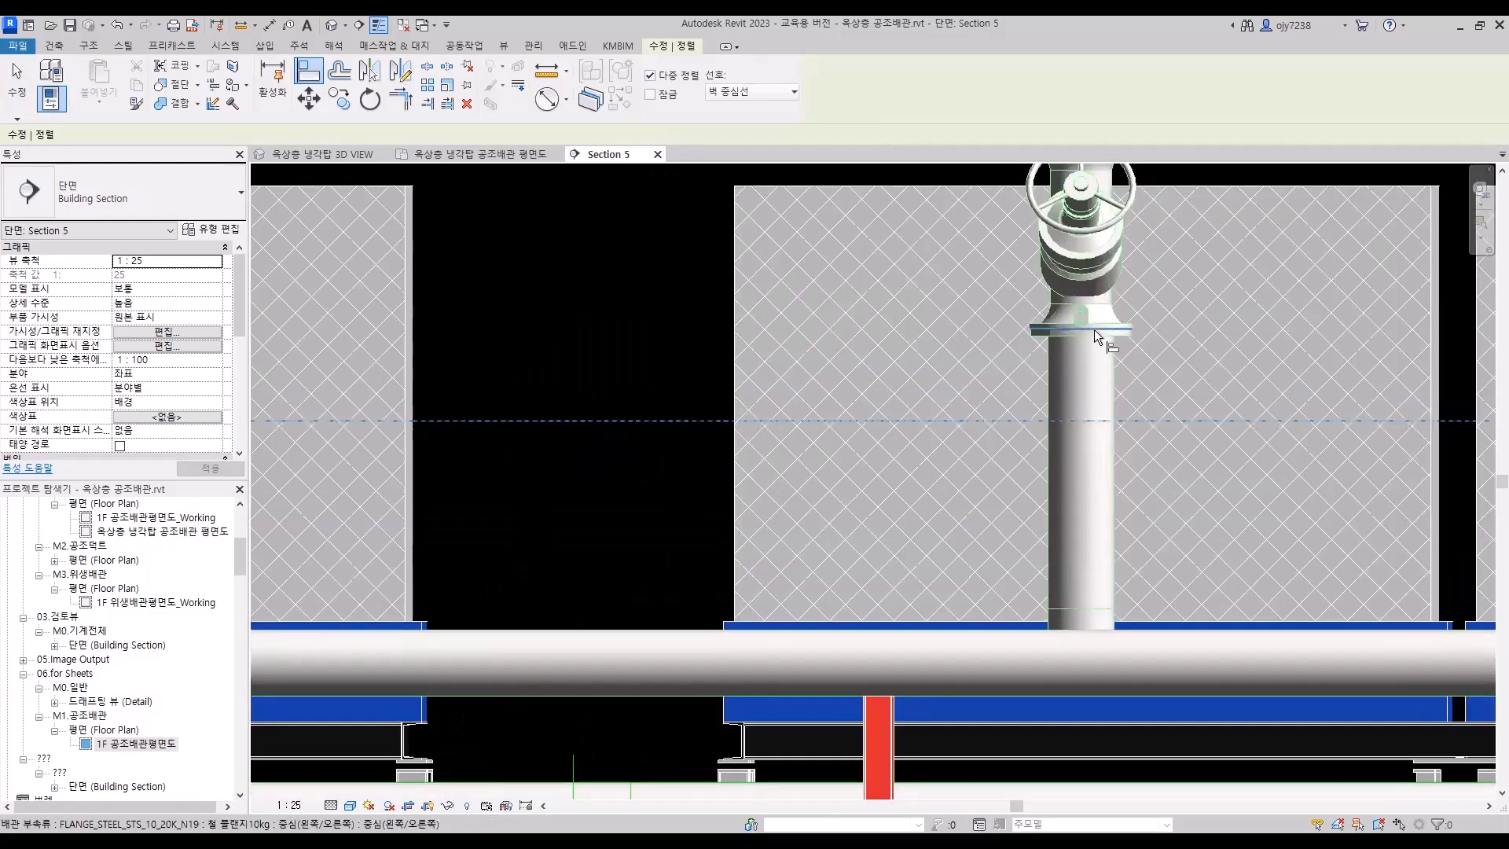
pyautogui.scroll(-2, 1090, 402)
pyautogui.scroll(5, 1145, 310)
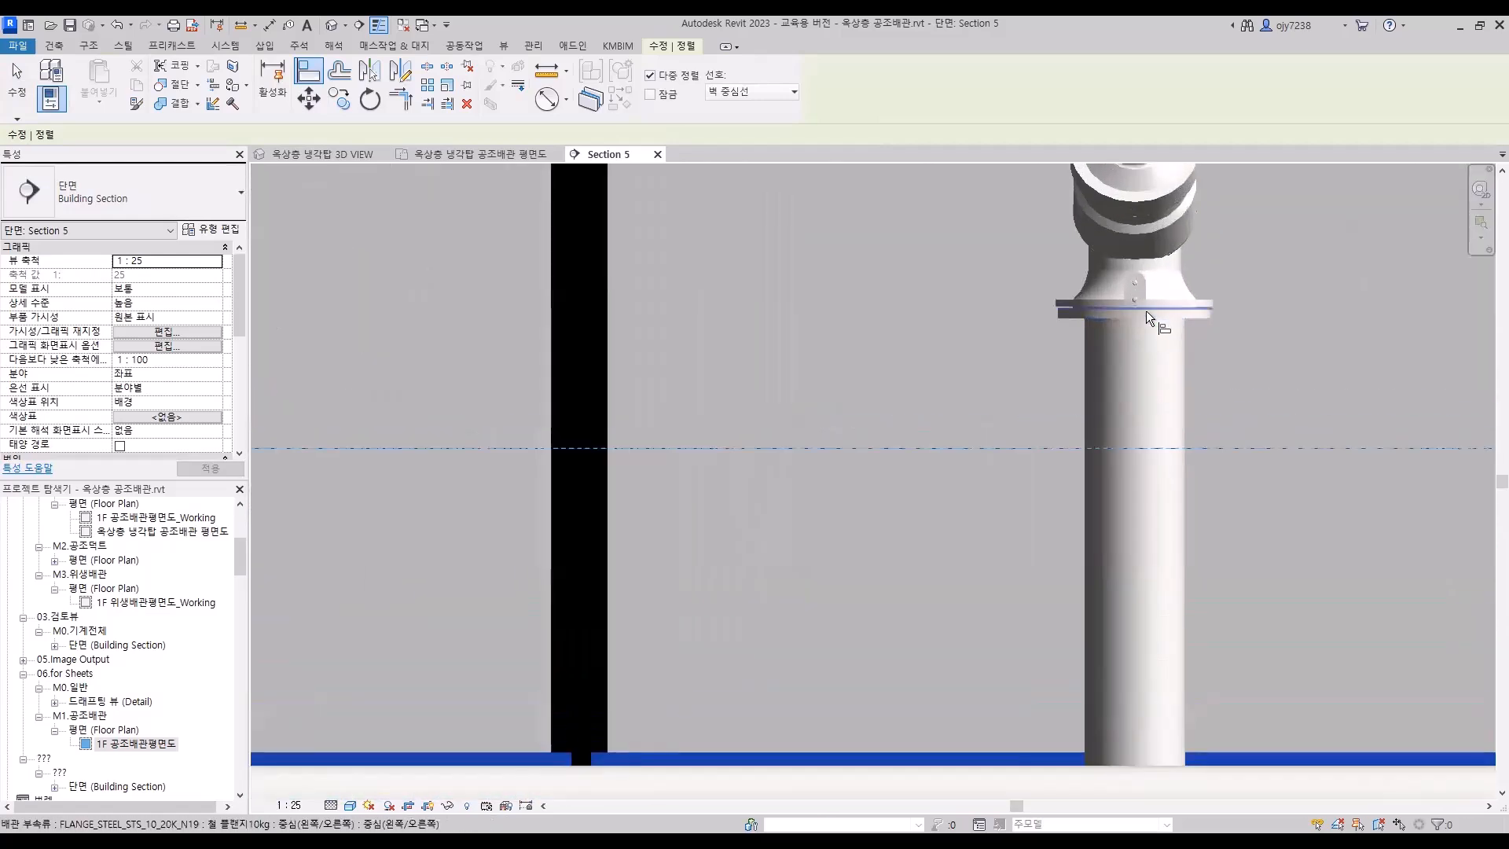
pyautogui.scroll(-2, 1153, 370)
pyautogui.scroll(5, 946, 455)
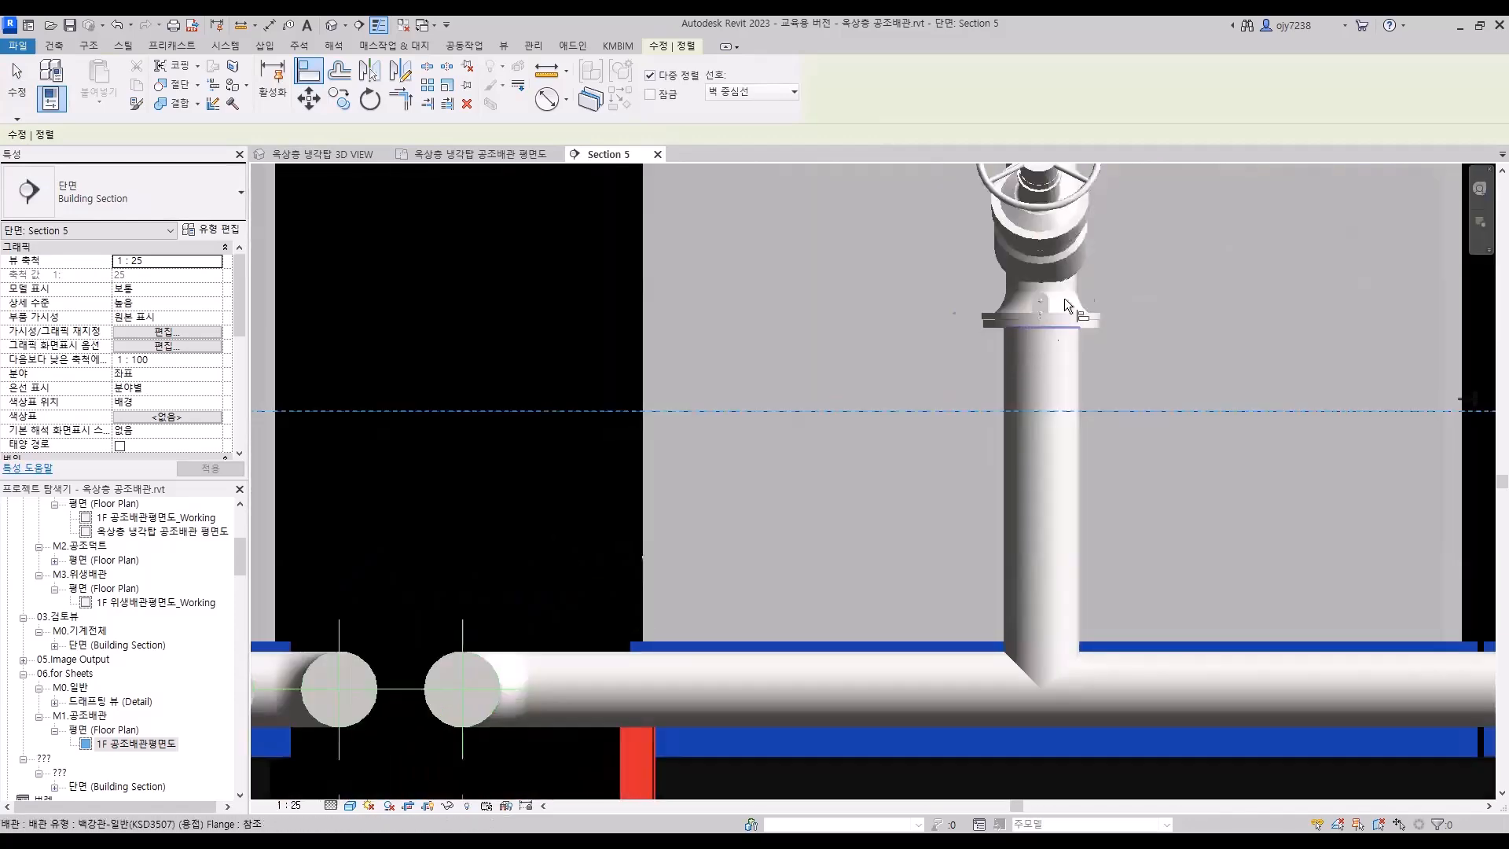
# Align the sixth branch pipe's lower valve flange to the reference plane and finish the Align command
pyautogui.scroll(-4, 1066, 333)
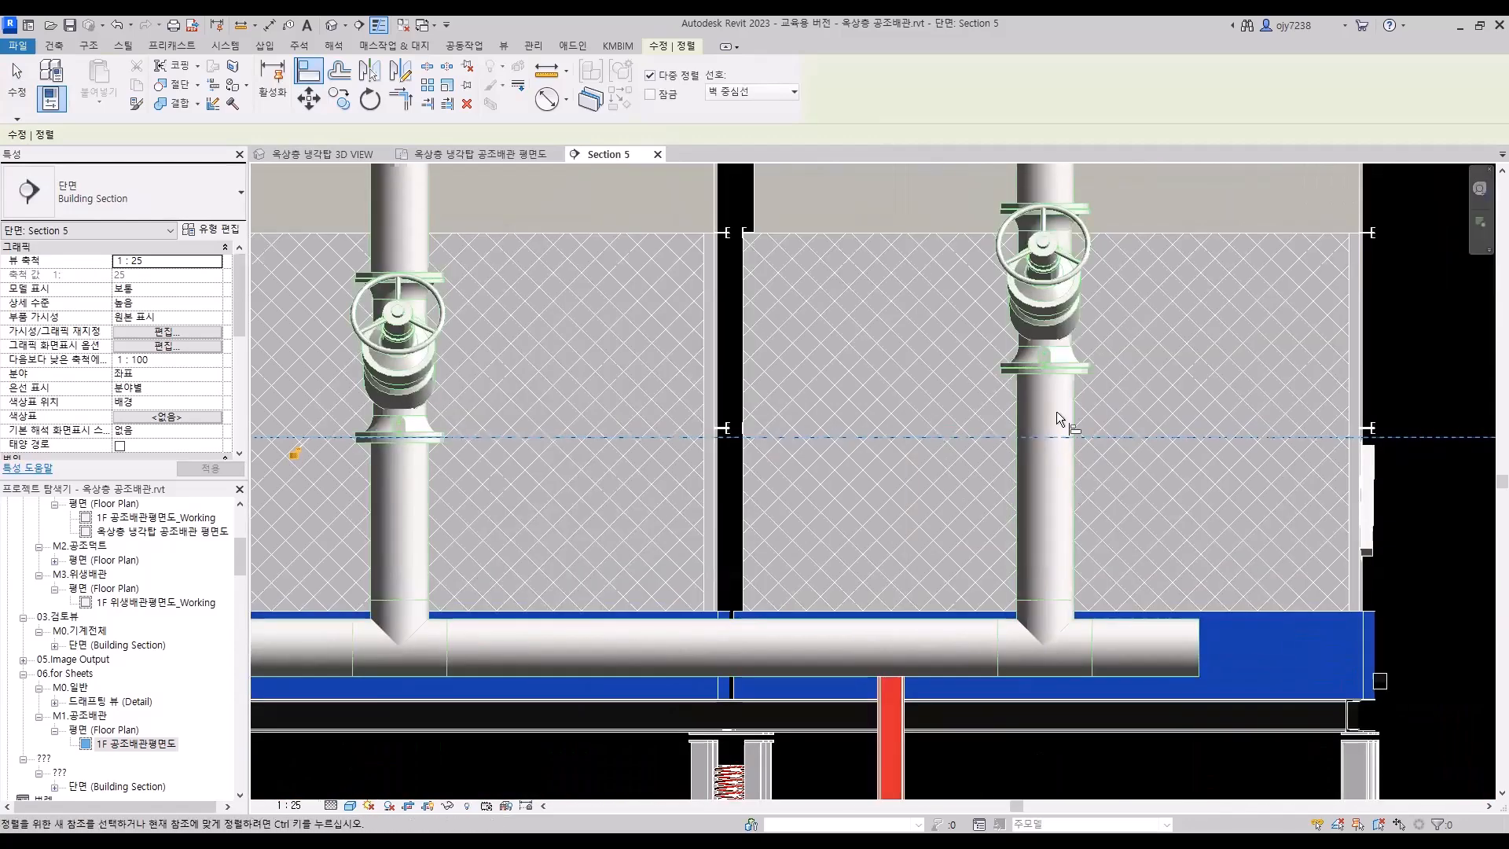
pyautogui.scroll(-3, 1032, 478)
pyautogui.moveTo(1179, 507); pyautogui.dragTo(1353, 432, button='middle')
pyautogui.scroll(-2, 1233, 477)
pyautogui.press('Escape')
pyautogui.press('Escape')
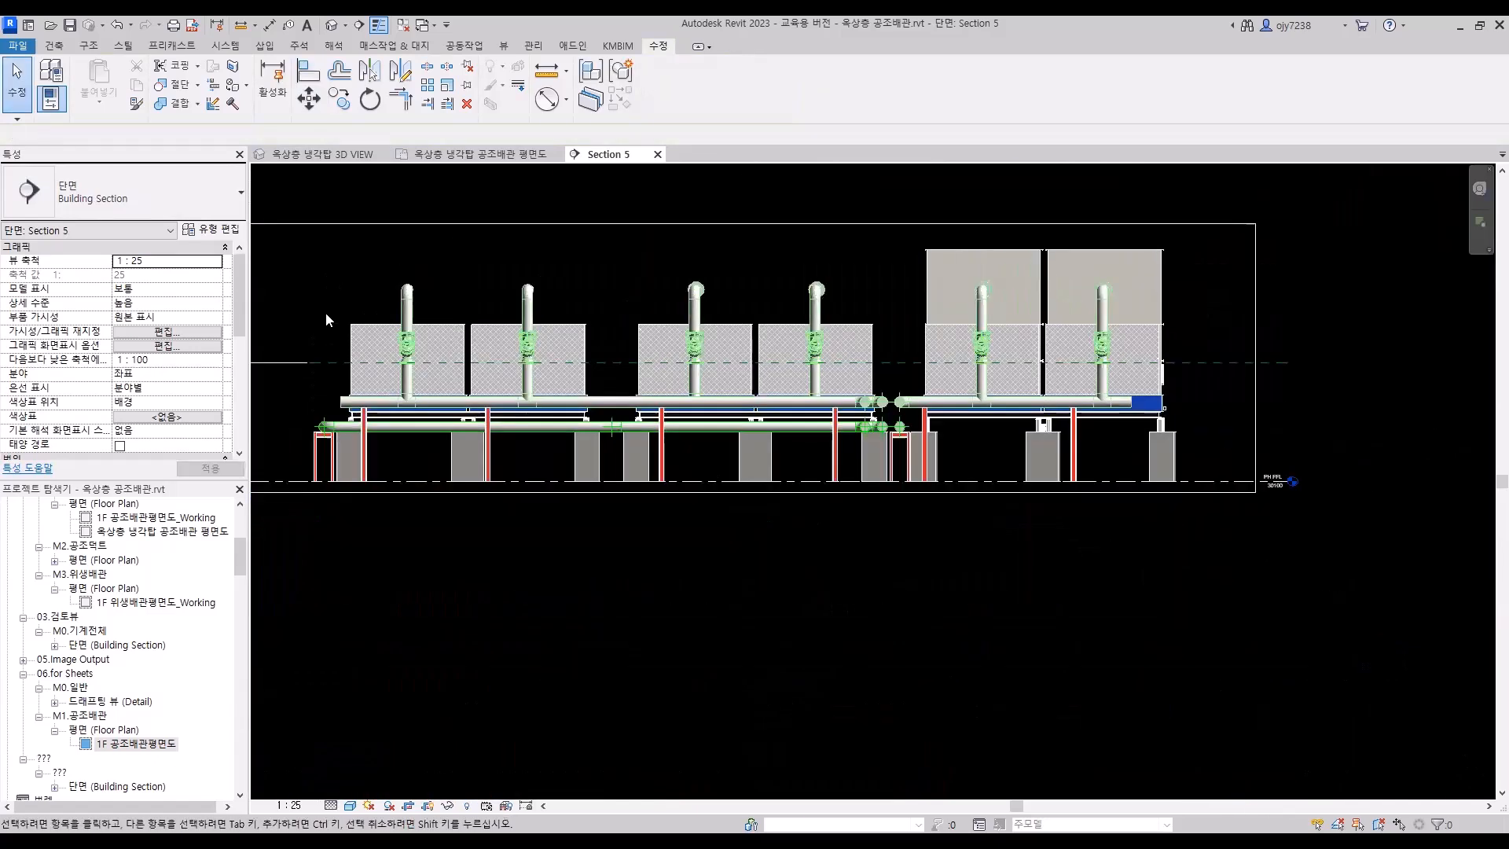
# Filter the selected valve assemblies down to their flanges and change those flanges to the type 철 플랜지 DIN PN16
pyautogui.moveTo(310, 310); pyautogui.dragTo(1187, 381)
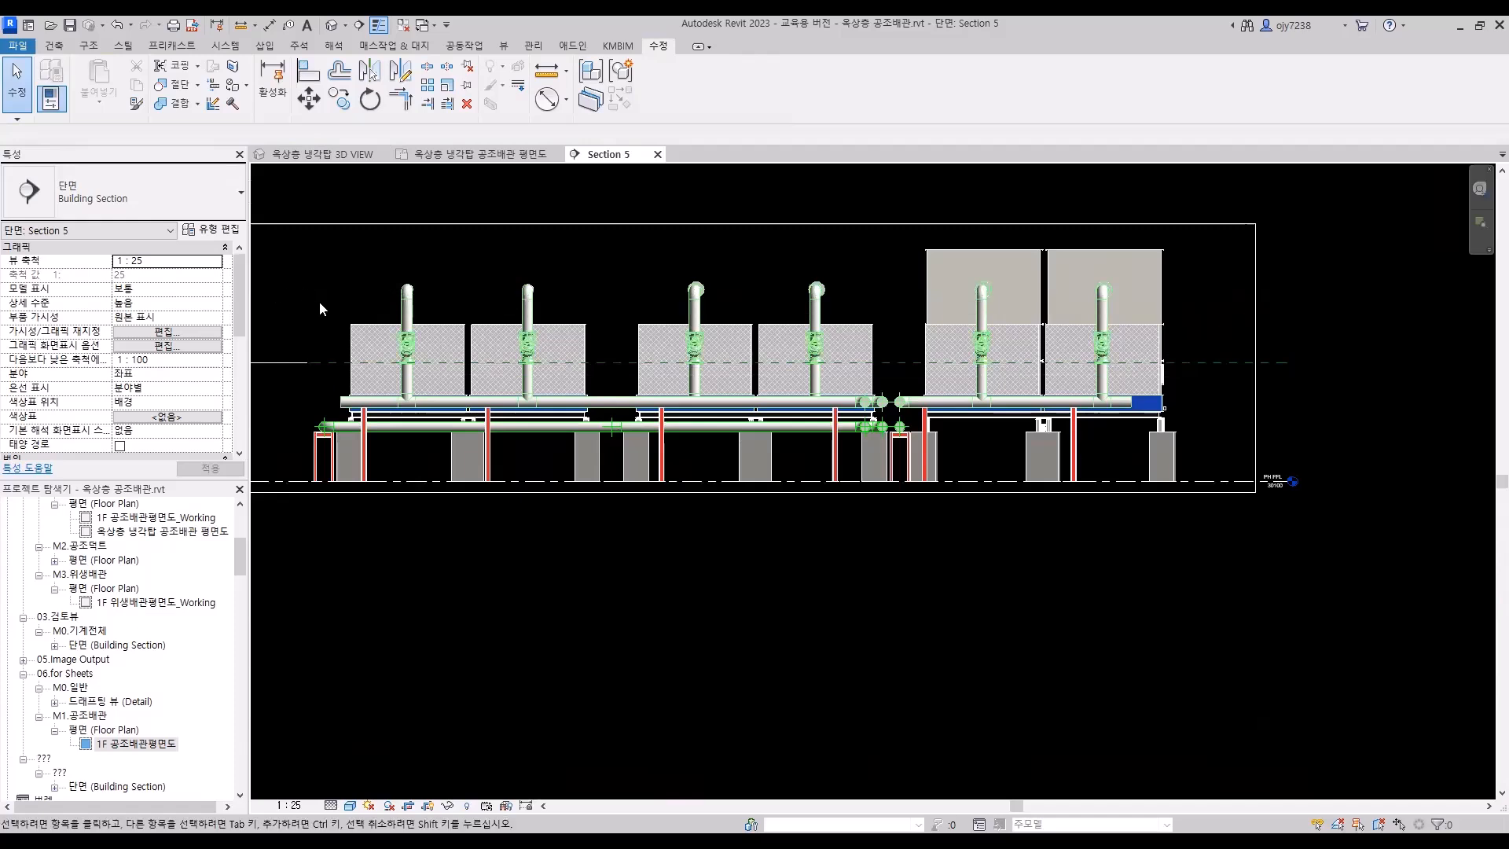
pyautogui.moveTo(311, 301); pyautogui.dragTo(1242, 379)
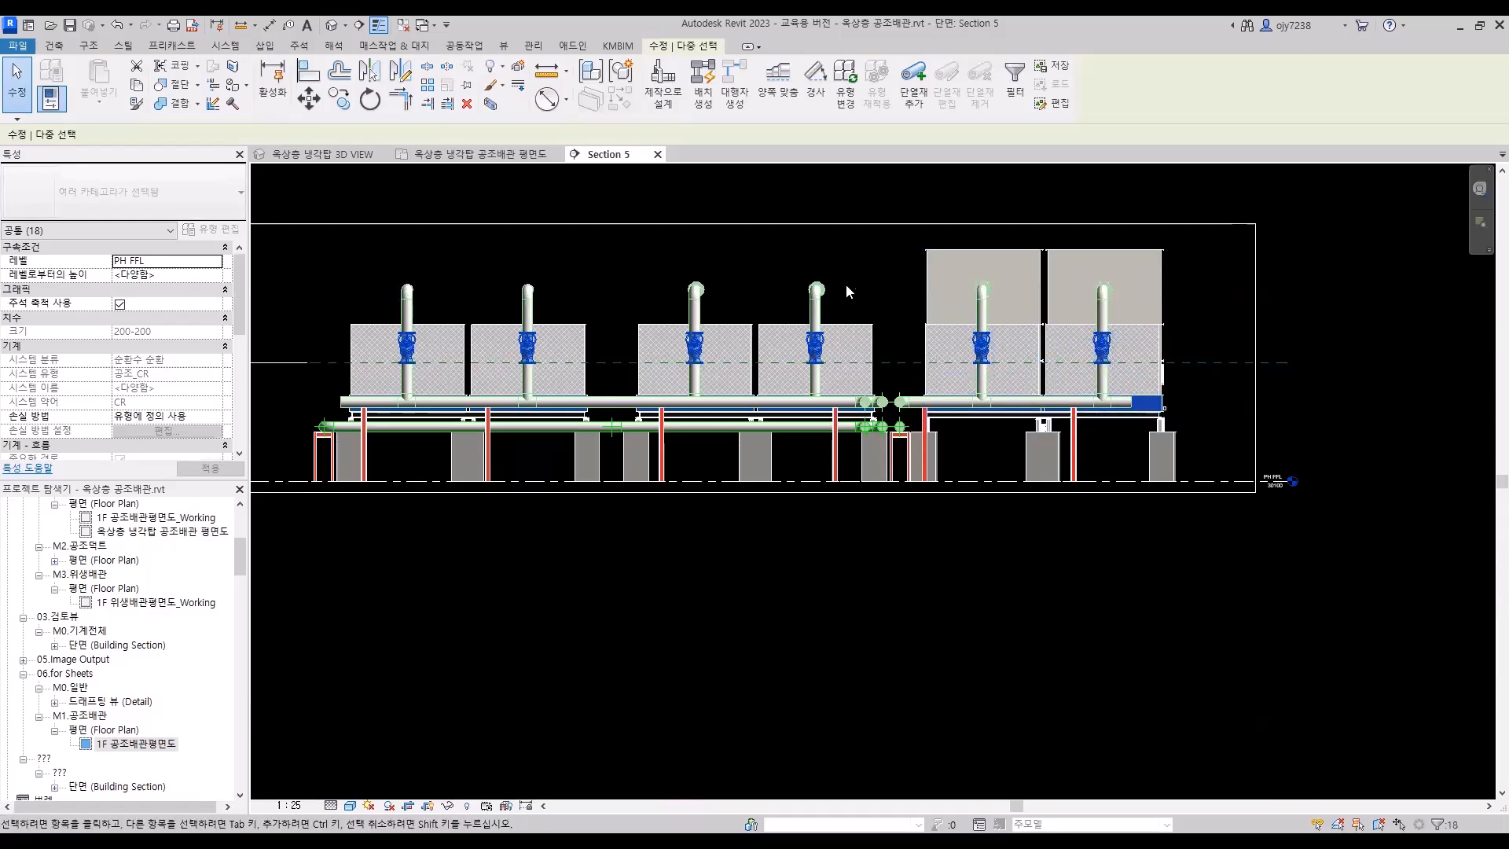
pyautogui.click(1014, 79)
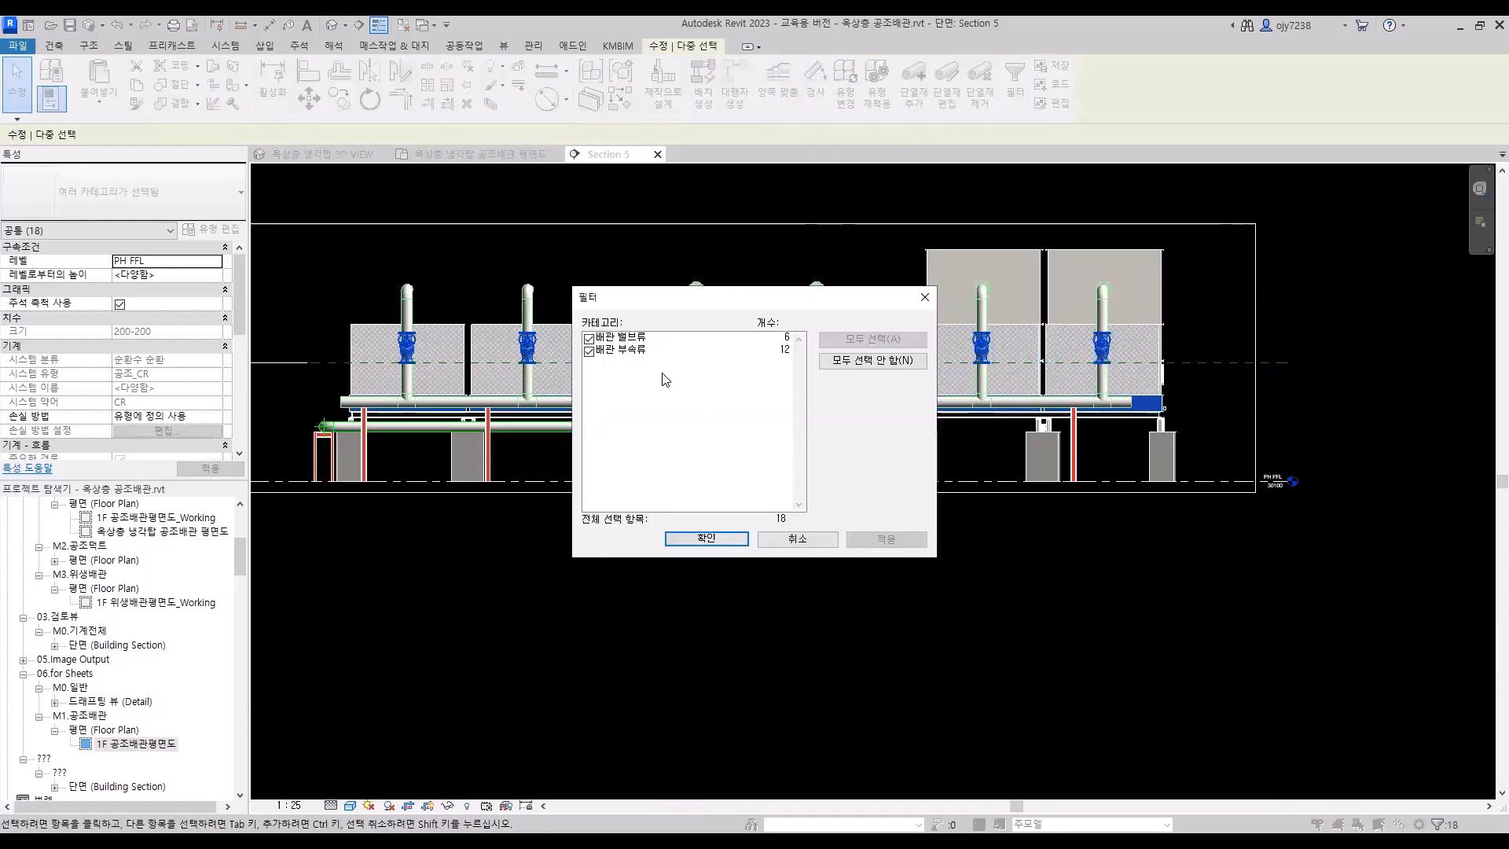
pyautogui.click(588, 339)
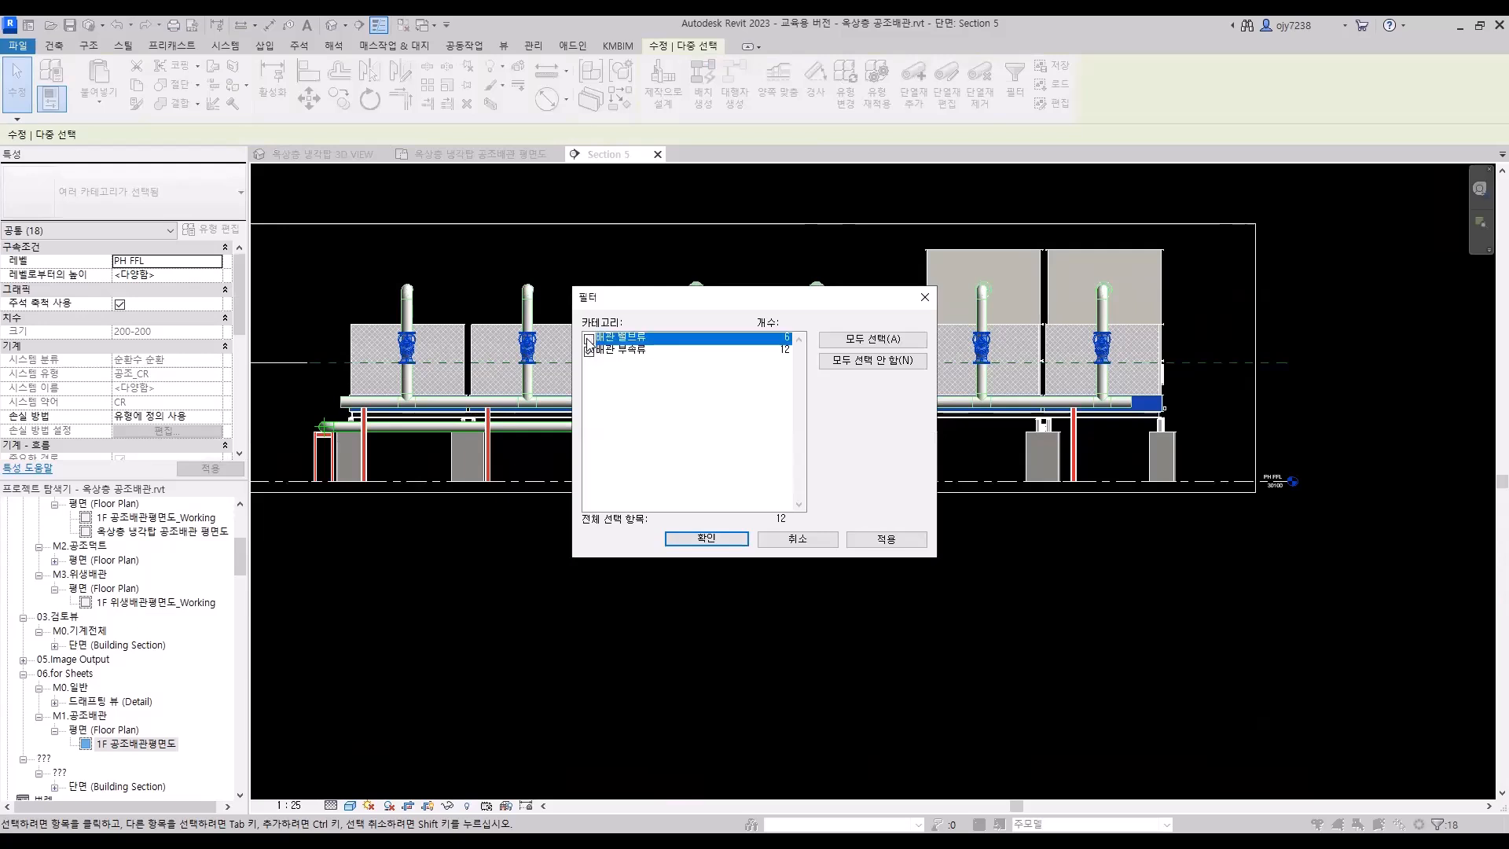
pyautogui.click(711, 540)
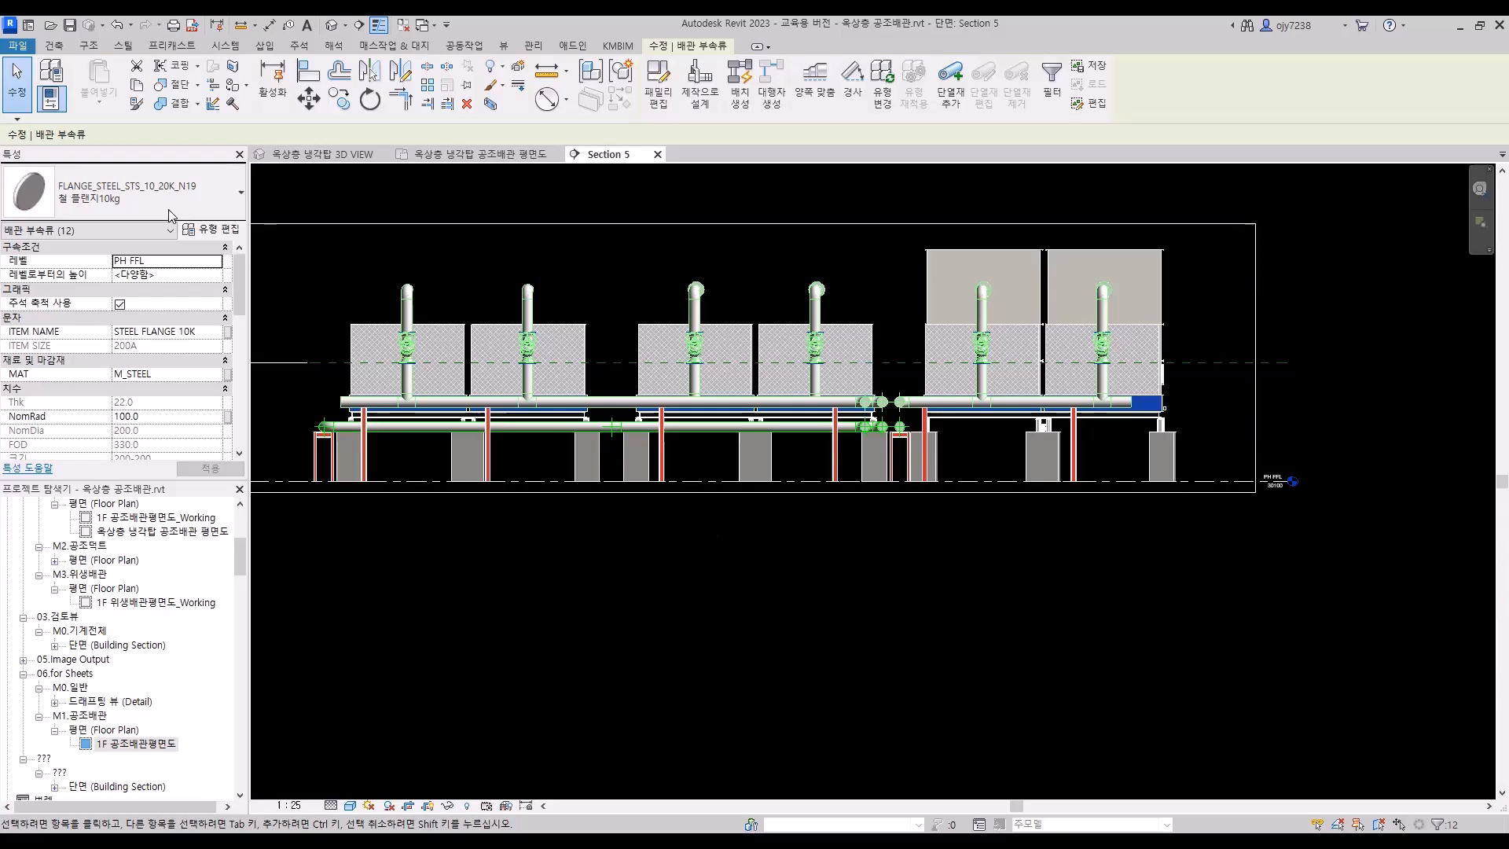
pyautogui.click(146, 200)
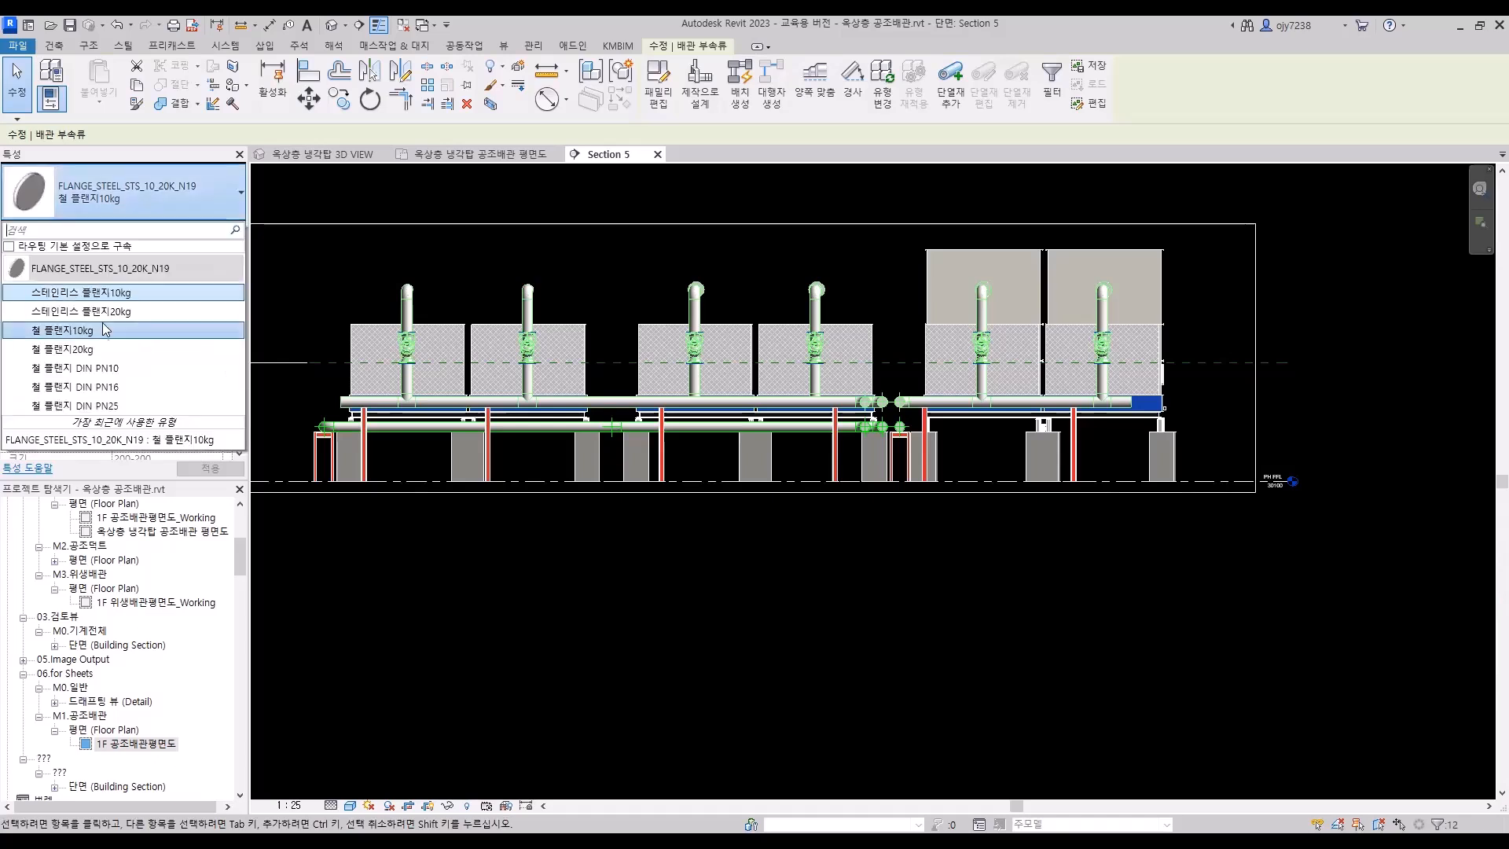
pyautogui.click(115, 393)
pyautogui.scroll(5, 722, 378)
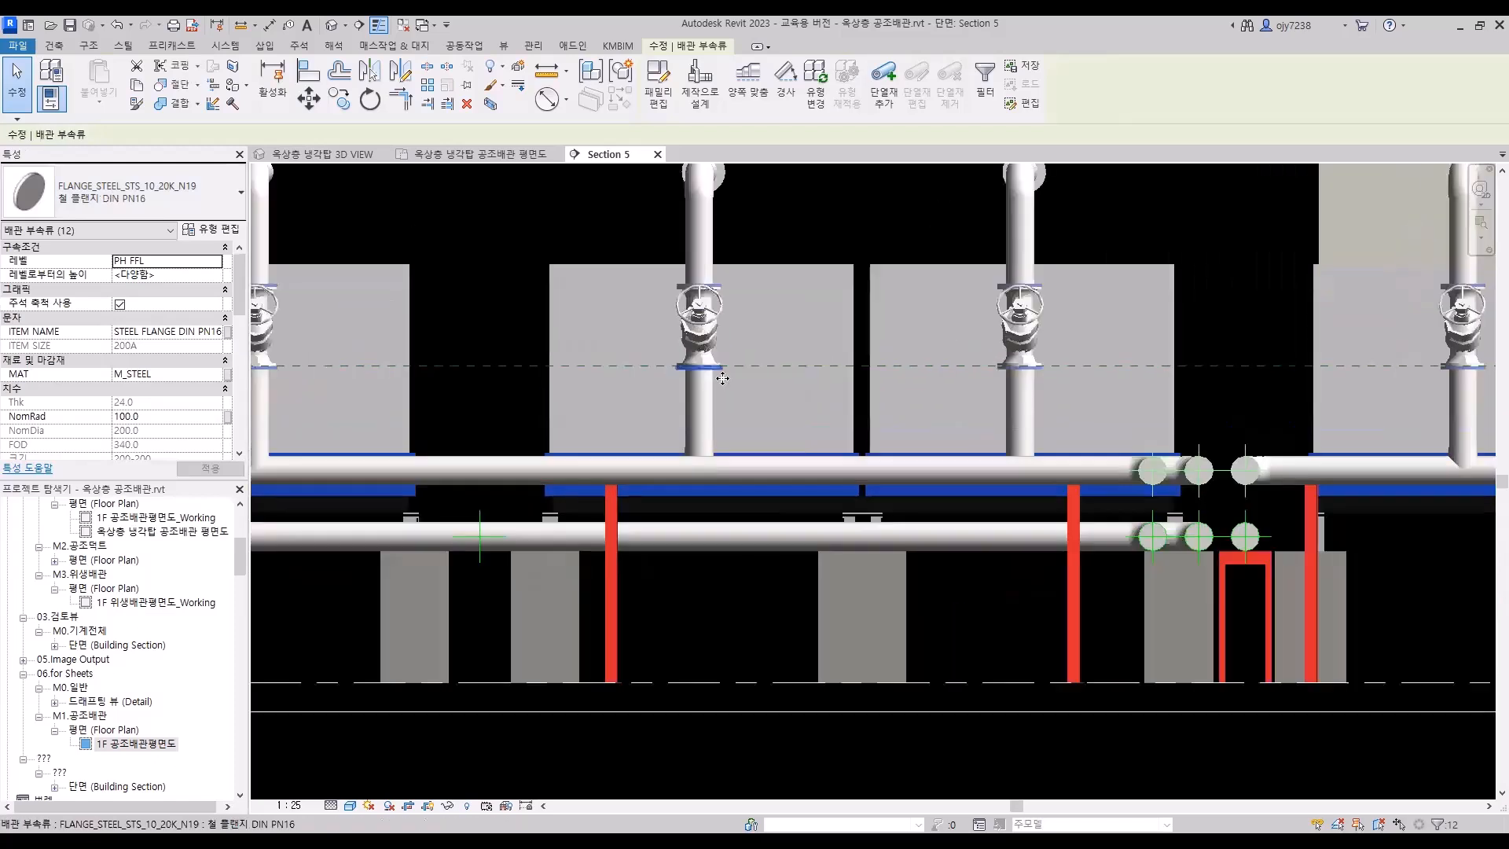
pyautogui.scroll(6, 723, 377)
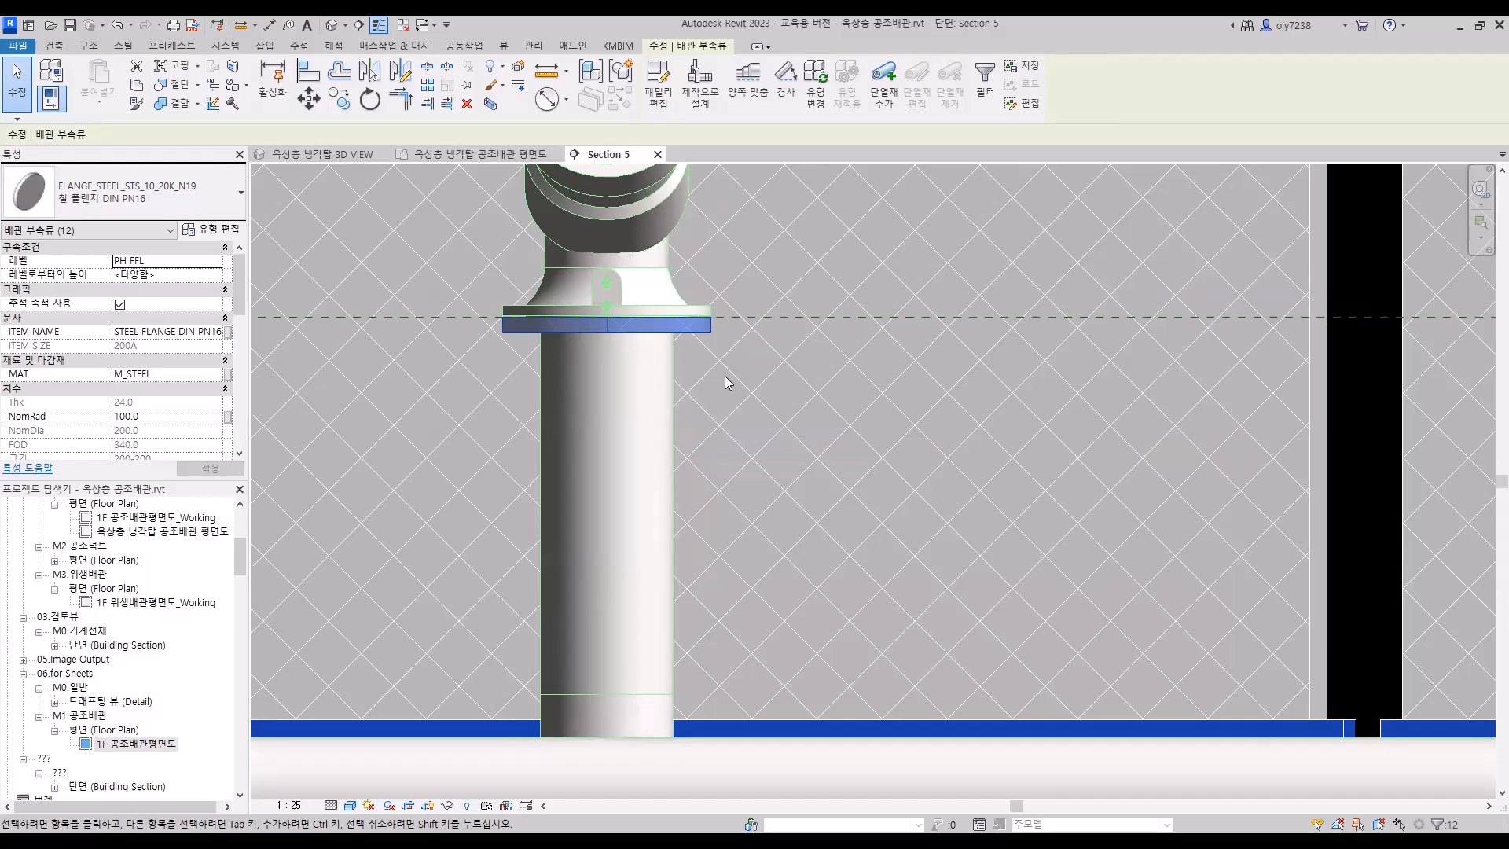
pyautogui.press('Escape')
pyautogui.scroll(-8, 725, 376)
pyautogui.moveTo(616, 293); pyautogui.dragTo(693, 338, button='middle')
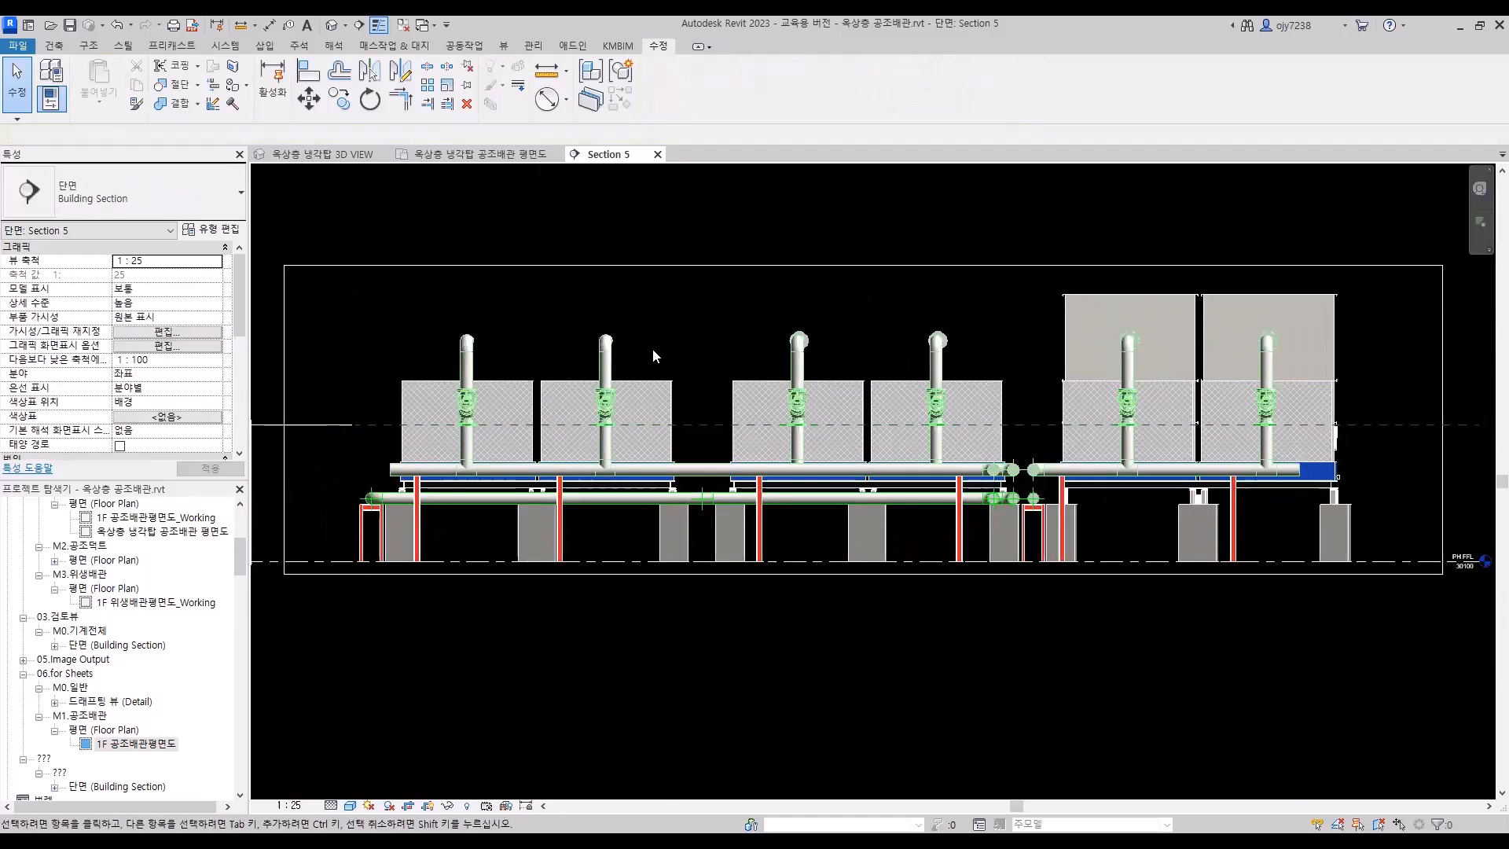
pyautogui.moveTo(676, 322); pyautogui.dragTo(662, 295, button='middle')
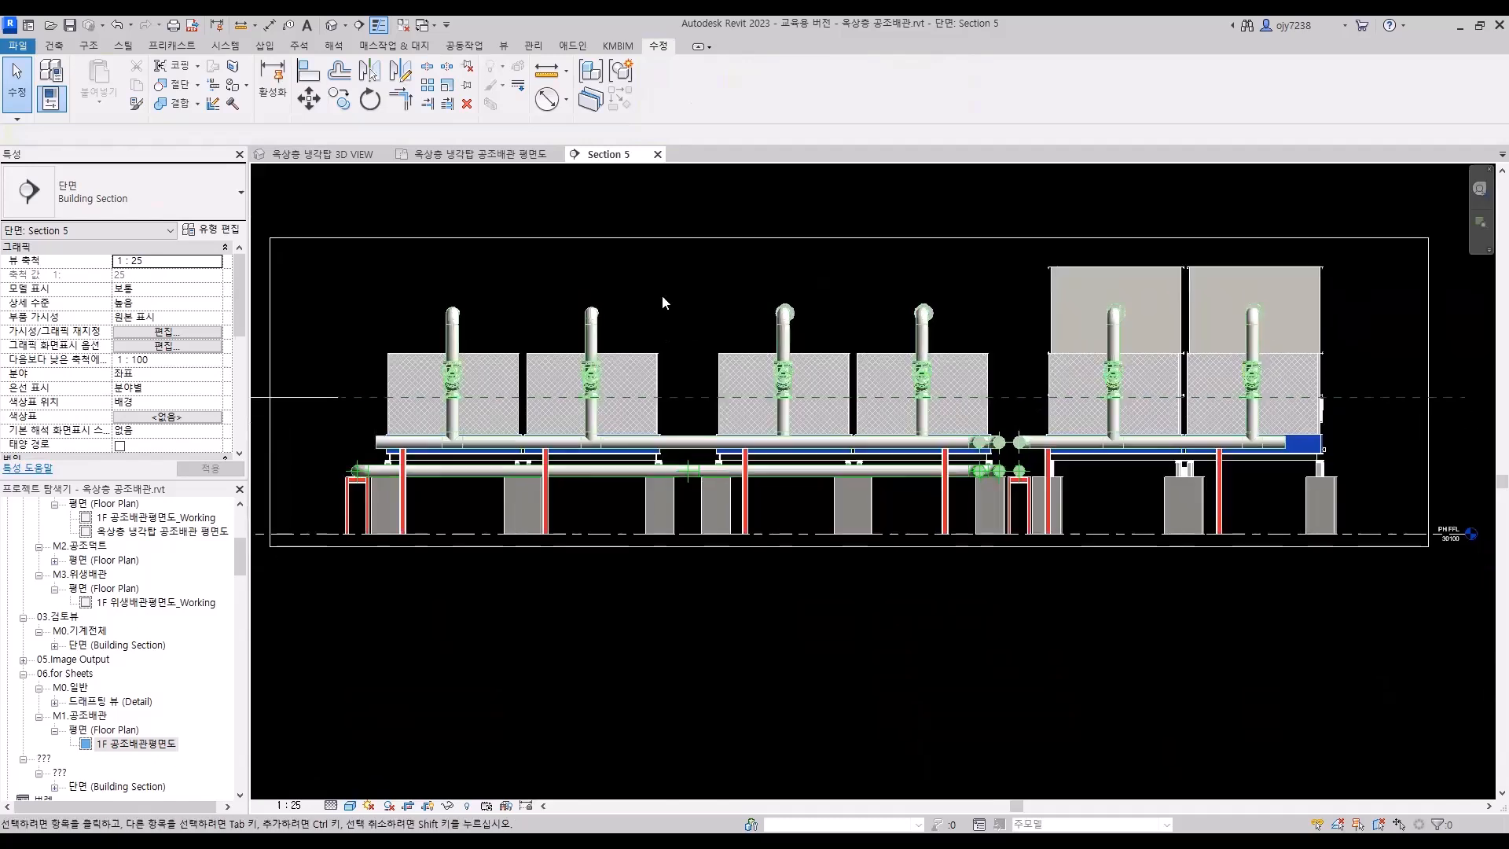
# Load the valve family BUTTERFLY VV_GEAR_WF_10K_FIG1_T5.rfa from the VALVE folder as a pipe accessory
pyautogui.moveTo(357, 350); pyautogui.dragTo(1386, 414)
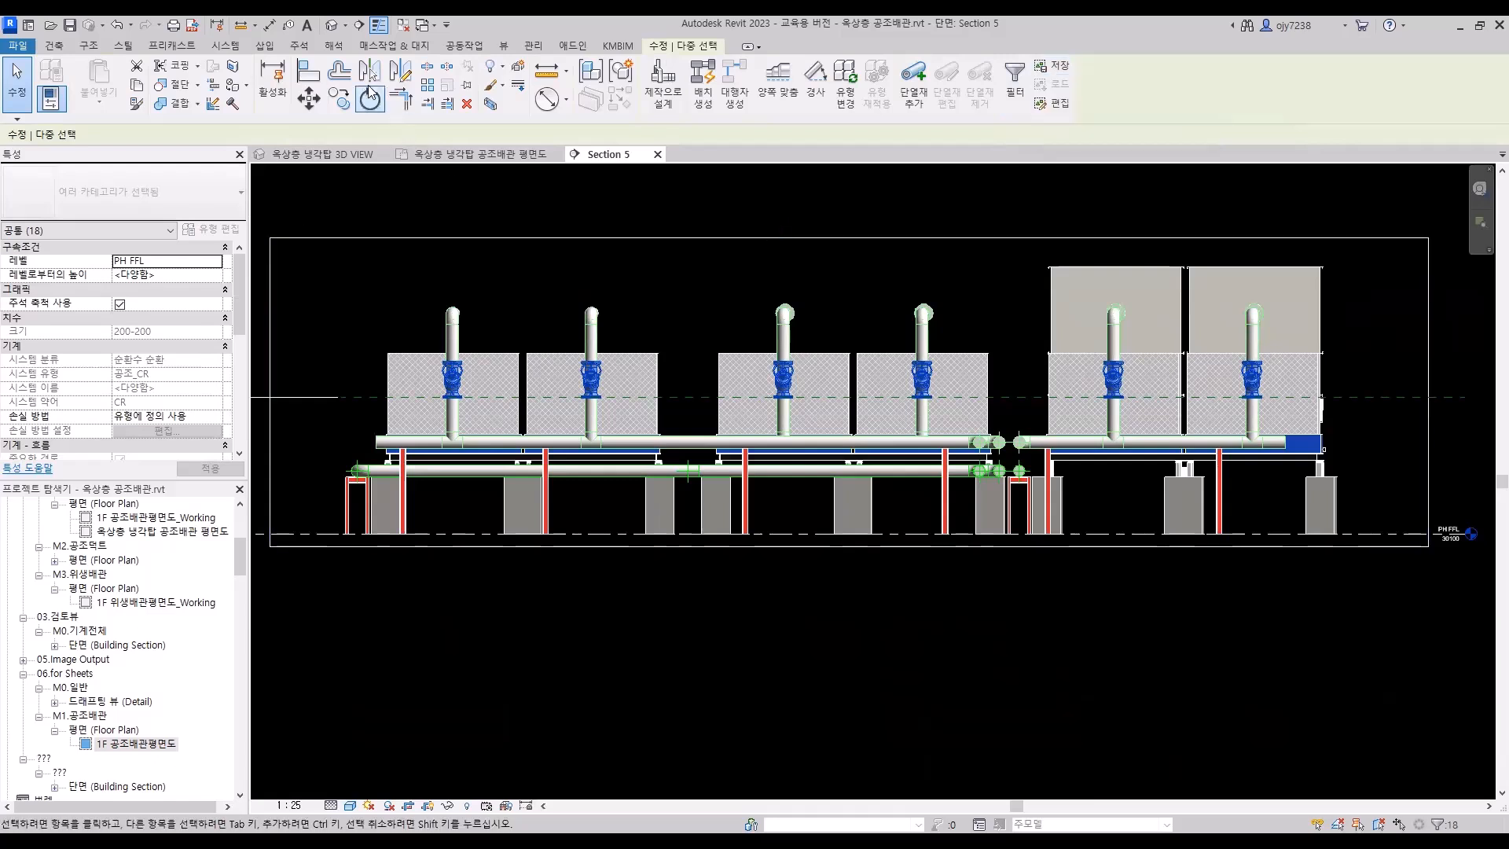
pyautogui.click(236, 48)
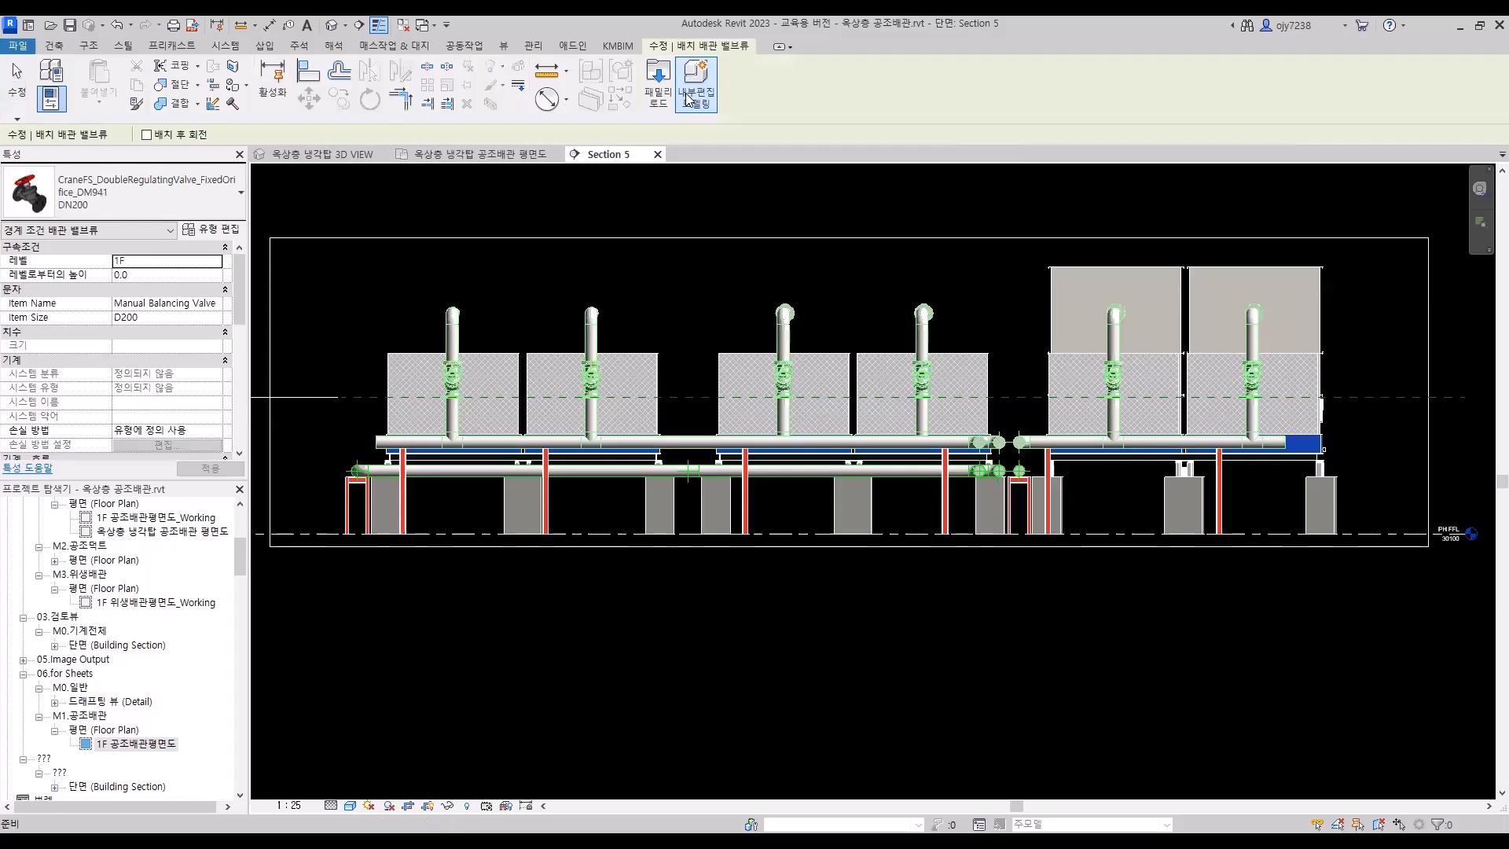
pyautogui.click(662, 89)
pyautogui.scroll(-5, 617, 343)
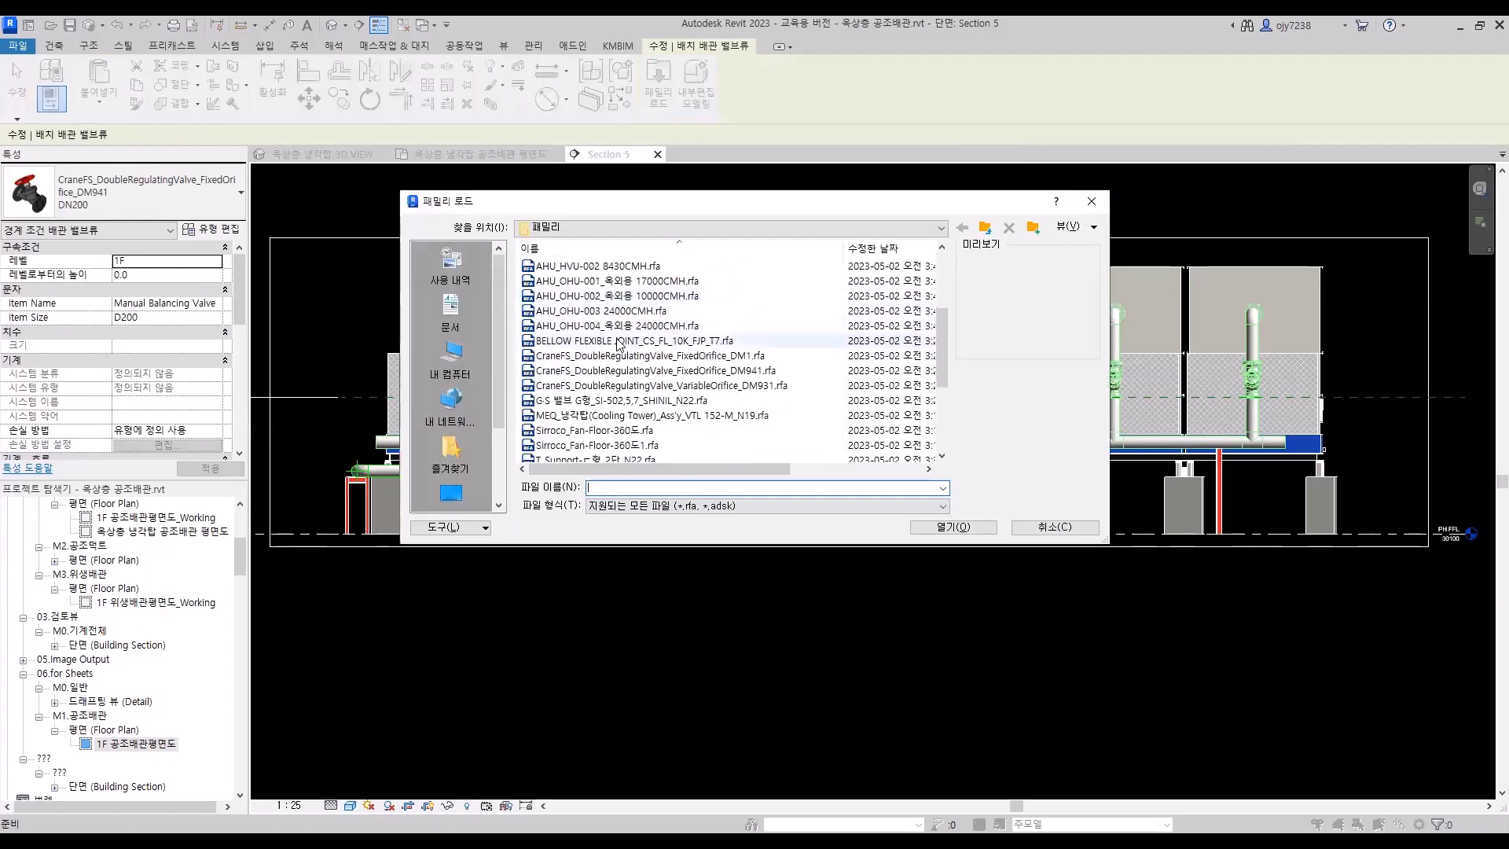
pyautogui.click(619, 325)
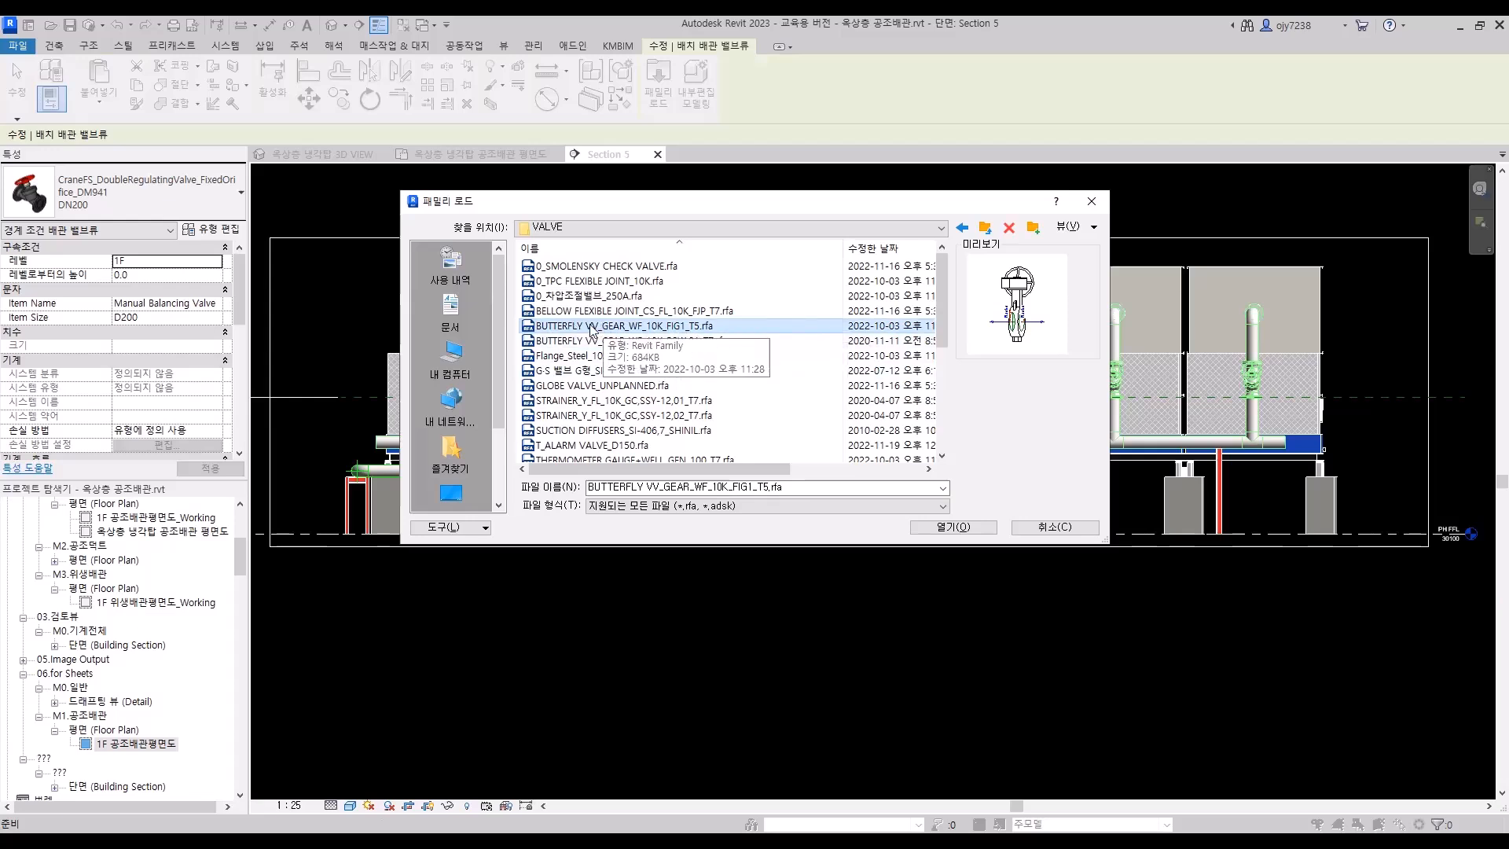
pyautogui.click(954, 526)
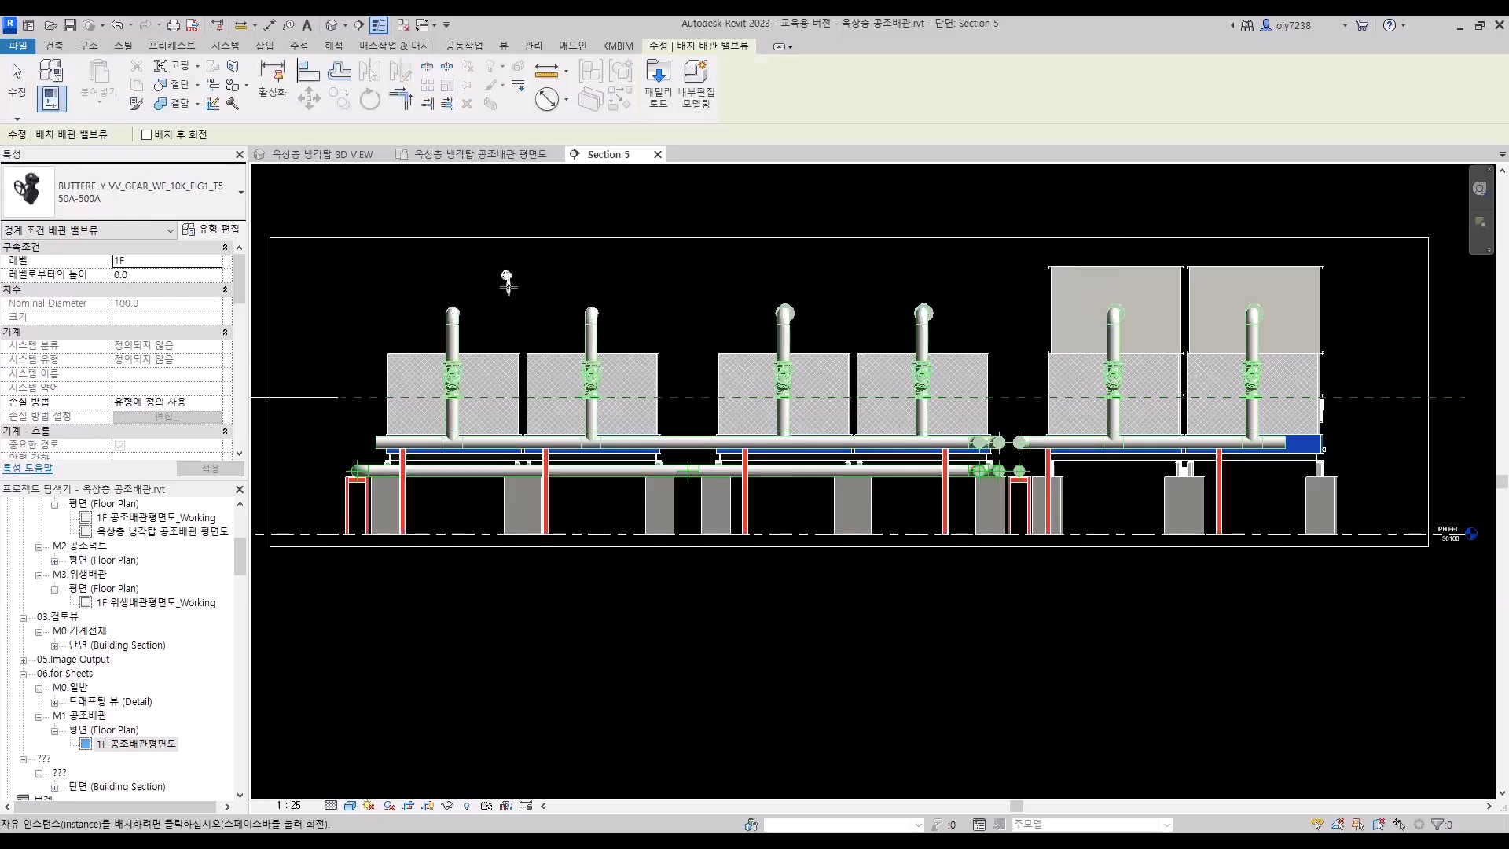
# Place 50A-500A geared butterfly valves below the regulating valves on the first four branch pipes
pyautogui.scroll(3, 505, 279)
pyautogui.scroll(2, 506, 270)
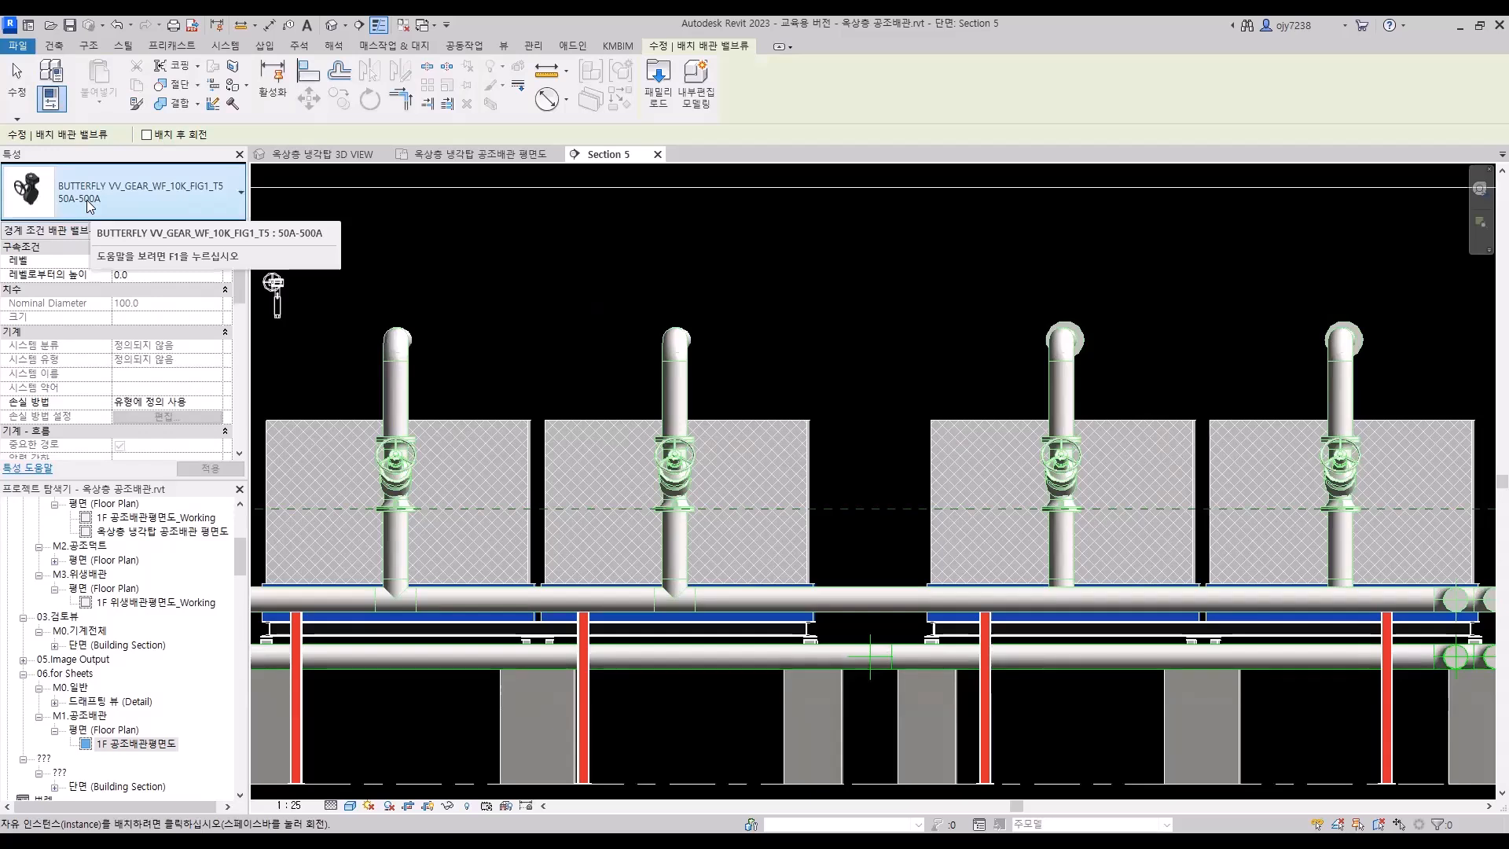
pyautogui.click(397, 538)
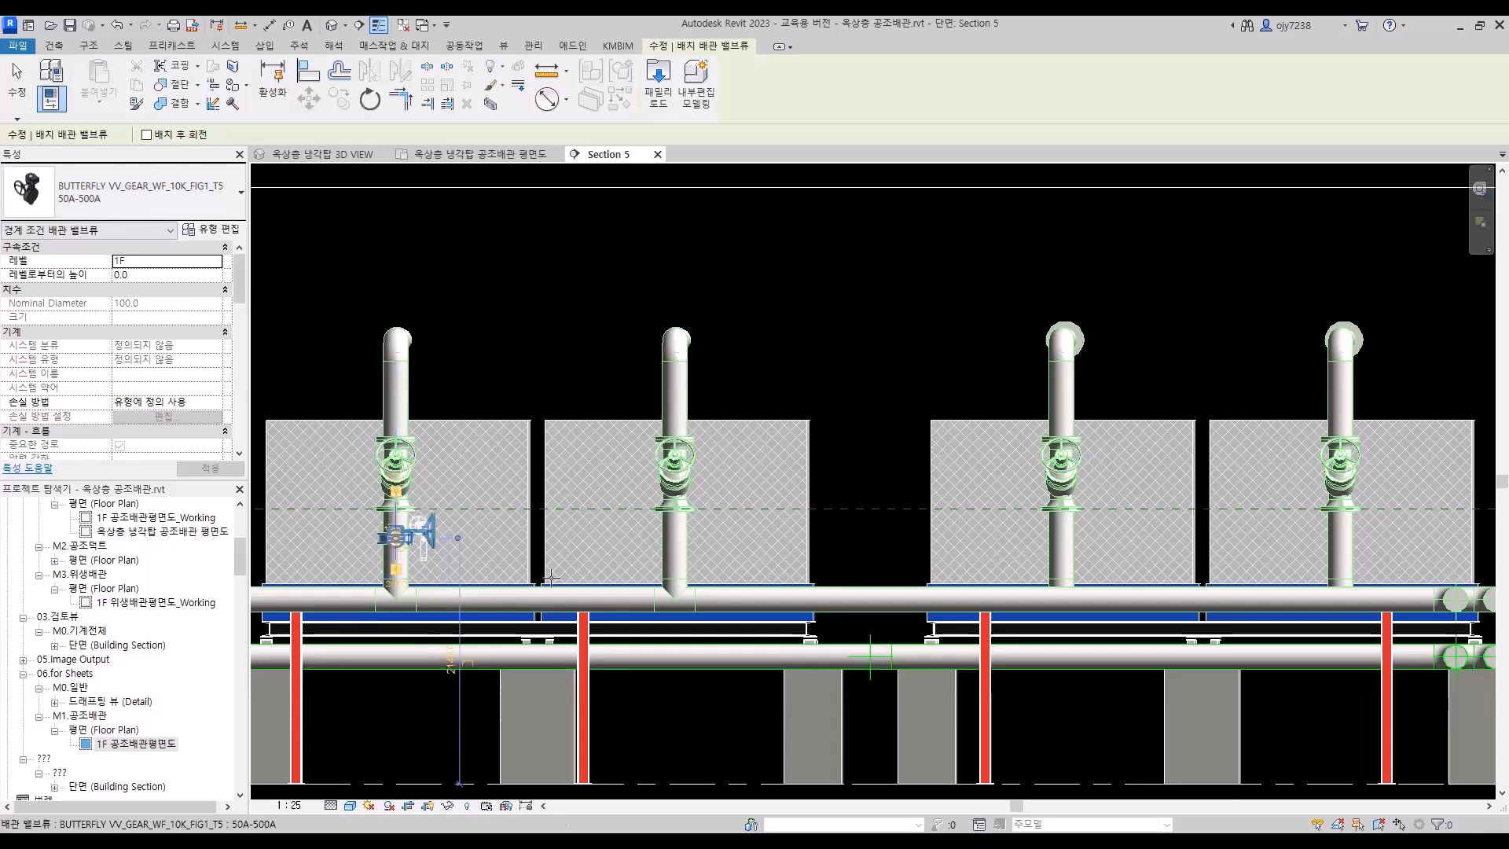
pyautogui.click(685, 543)
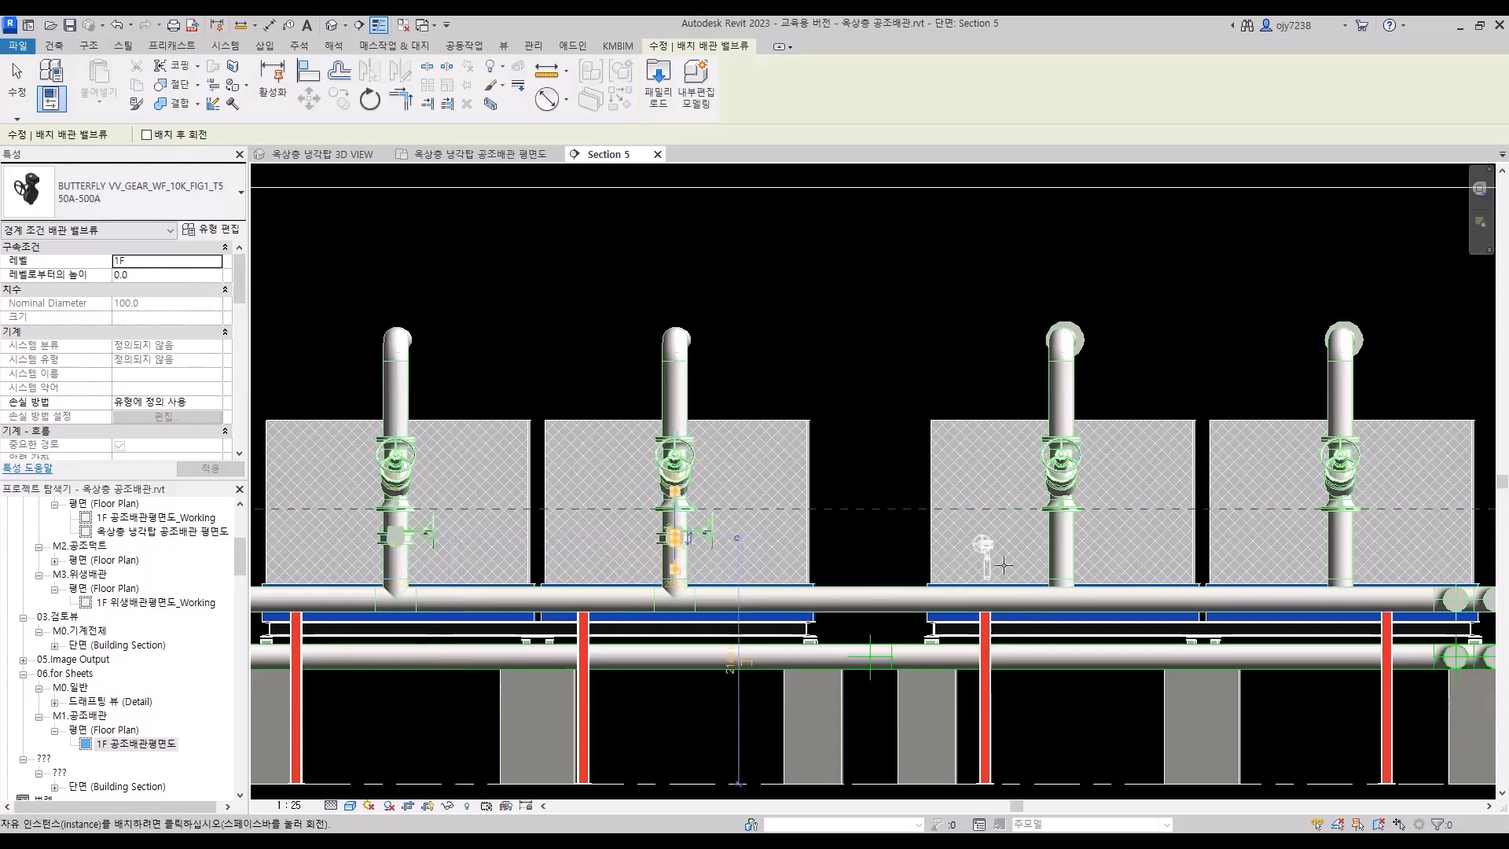
pyautogui.click(1076, 554)
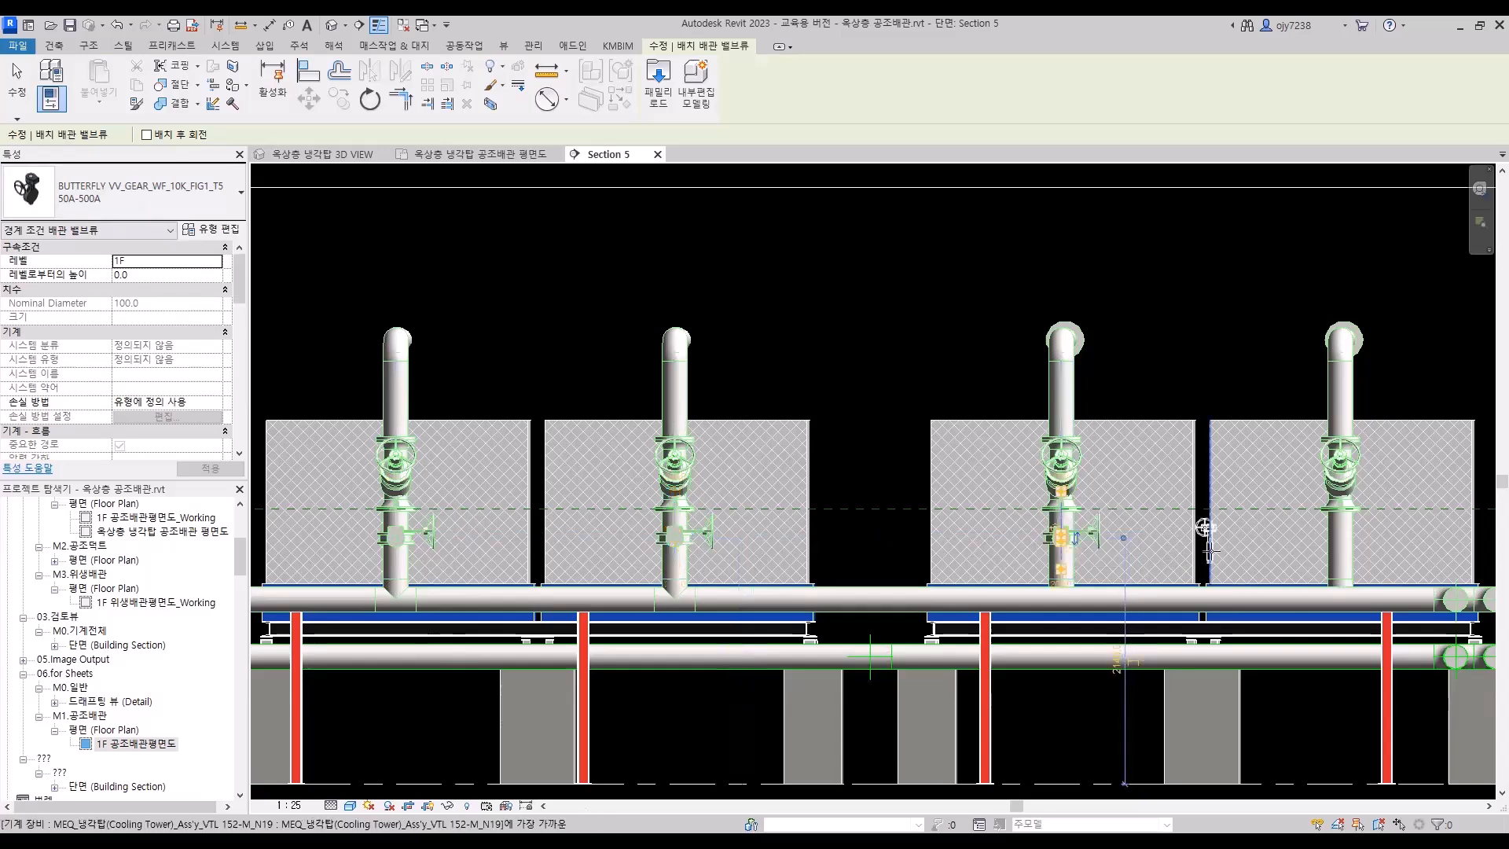
pyautogui.moveTo(1206, 542); pyautogui.dragTo(809, 491, button='middle')
pyautogui.click(949, 491)
# Place the same butterfly valve below the regulating valves on the fifth and sixth branch pipes, and finish placing
pyautogui.moveTo(1375, 512); pyautogui.dragTo(965, 475, button='middle')
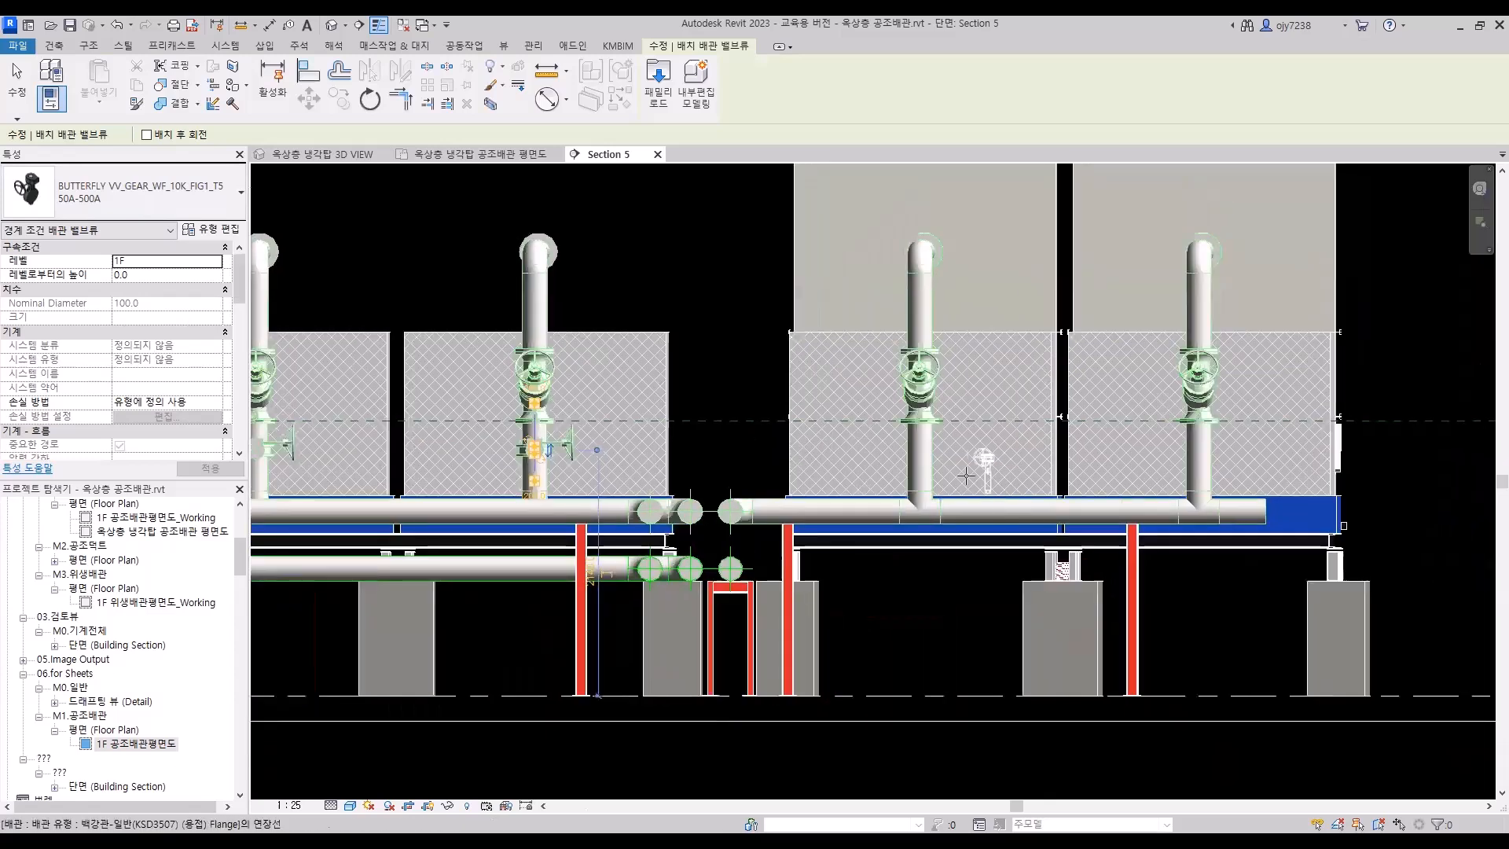
pyautogui.click(920, 450)
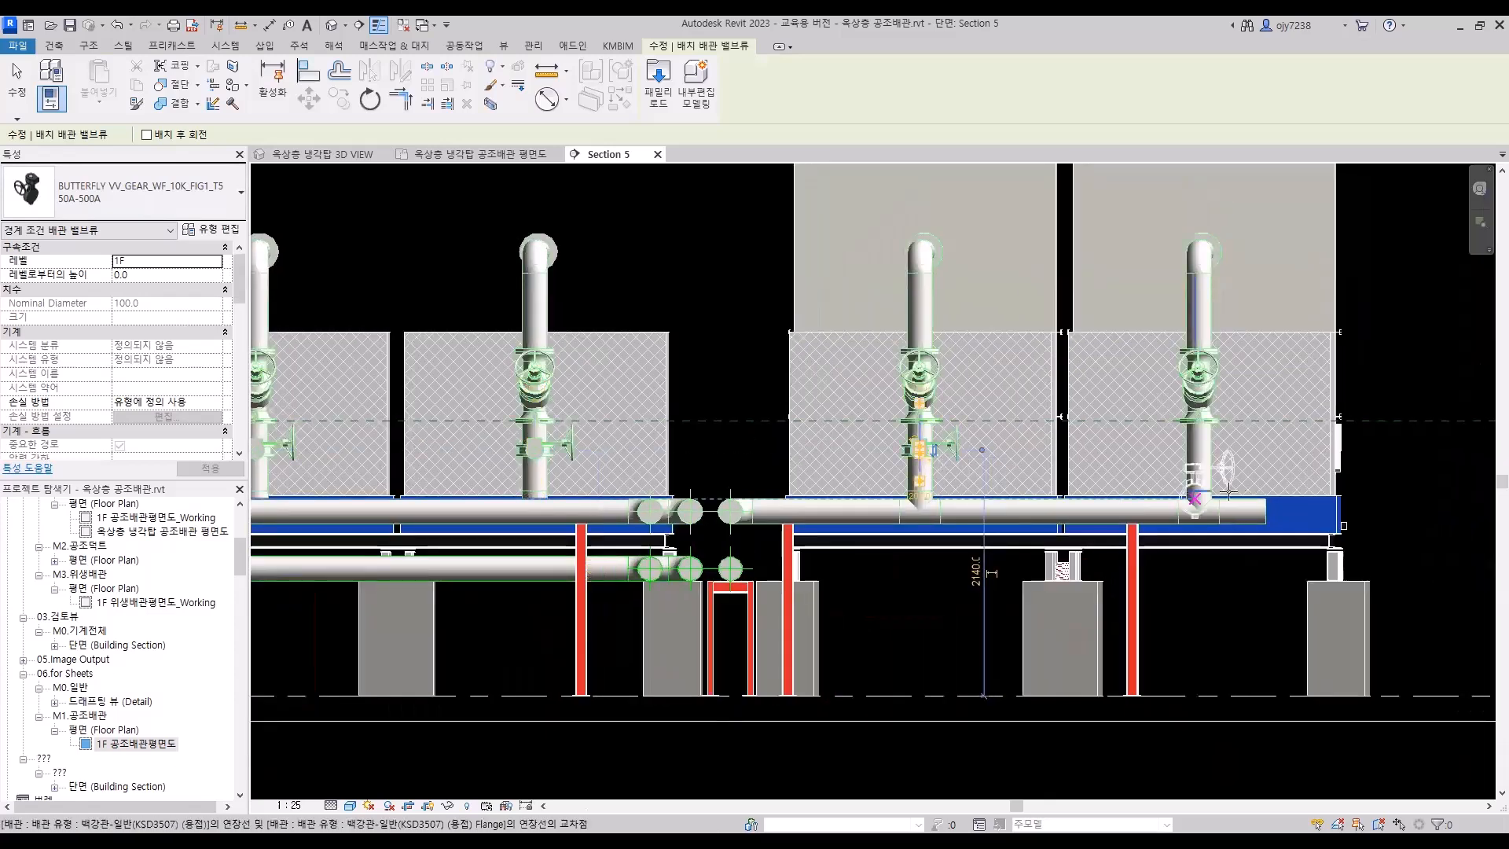
pyautogui.click(1226, 471)
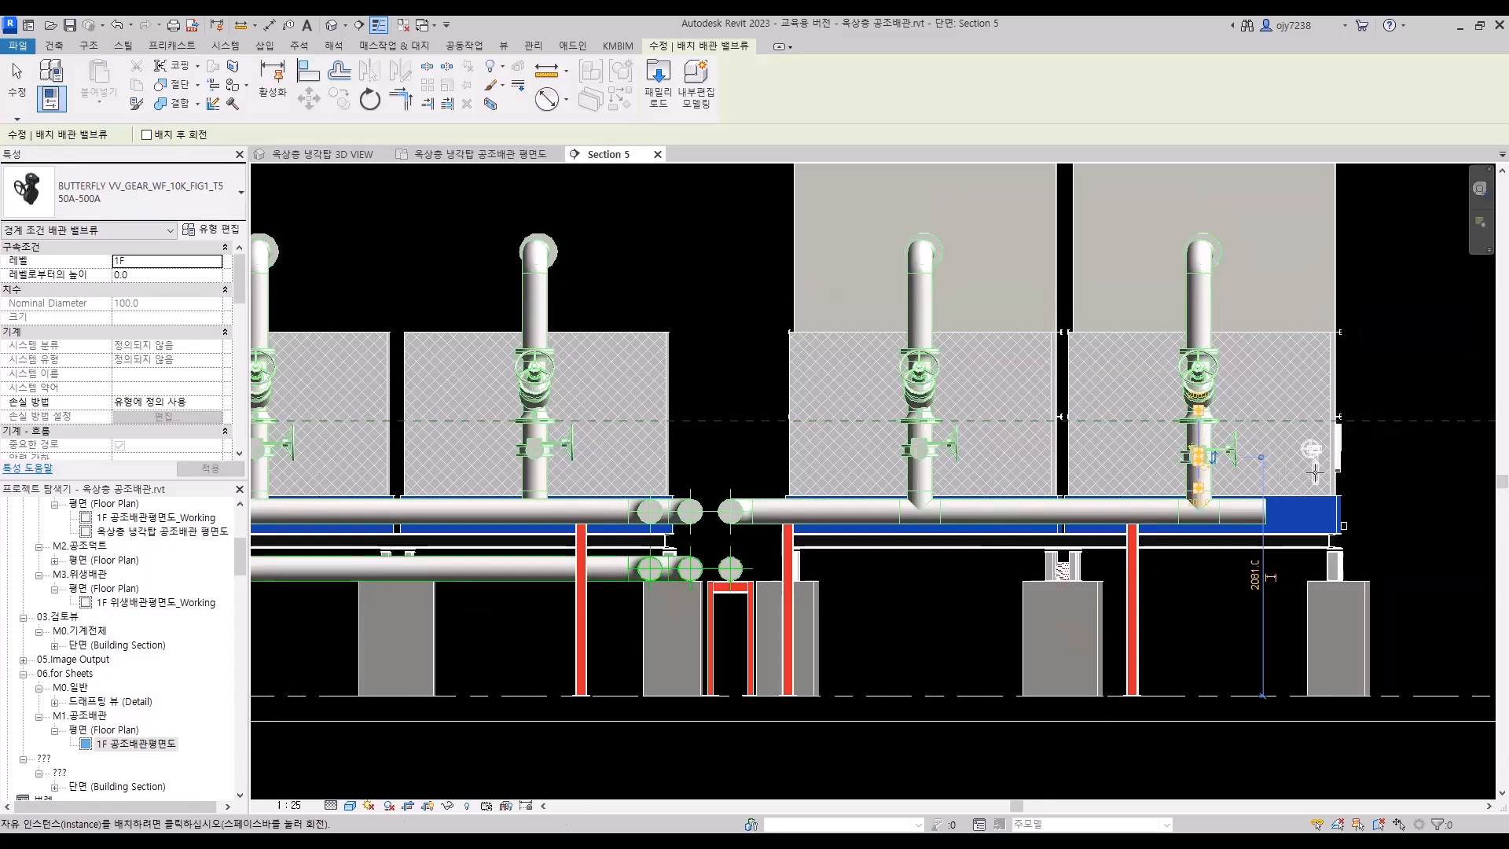
pyautogui.press('Escape')
pyautogui.press('Escape')
# Copy the horizontal reference plane at the regulating valve flanges 250 mm downward
pyautogui.scroll(-4, 831, 466)
pyautogui.moveTo(346, 450); pyautogui.dragTo(709, 411, button='middle')
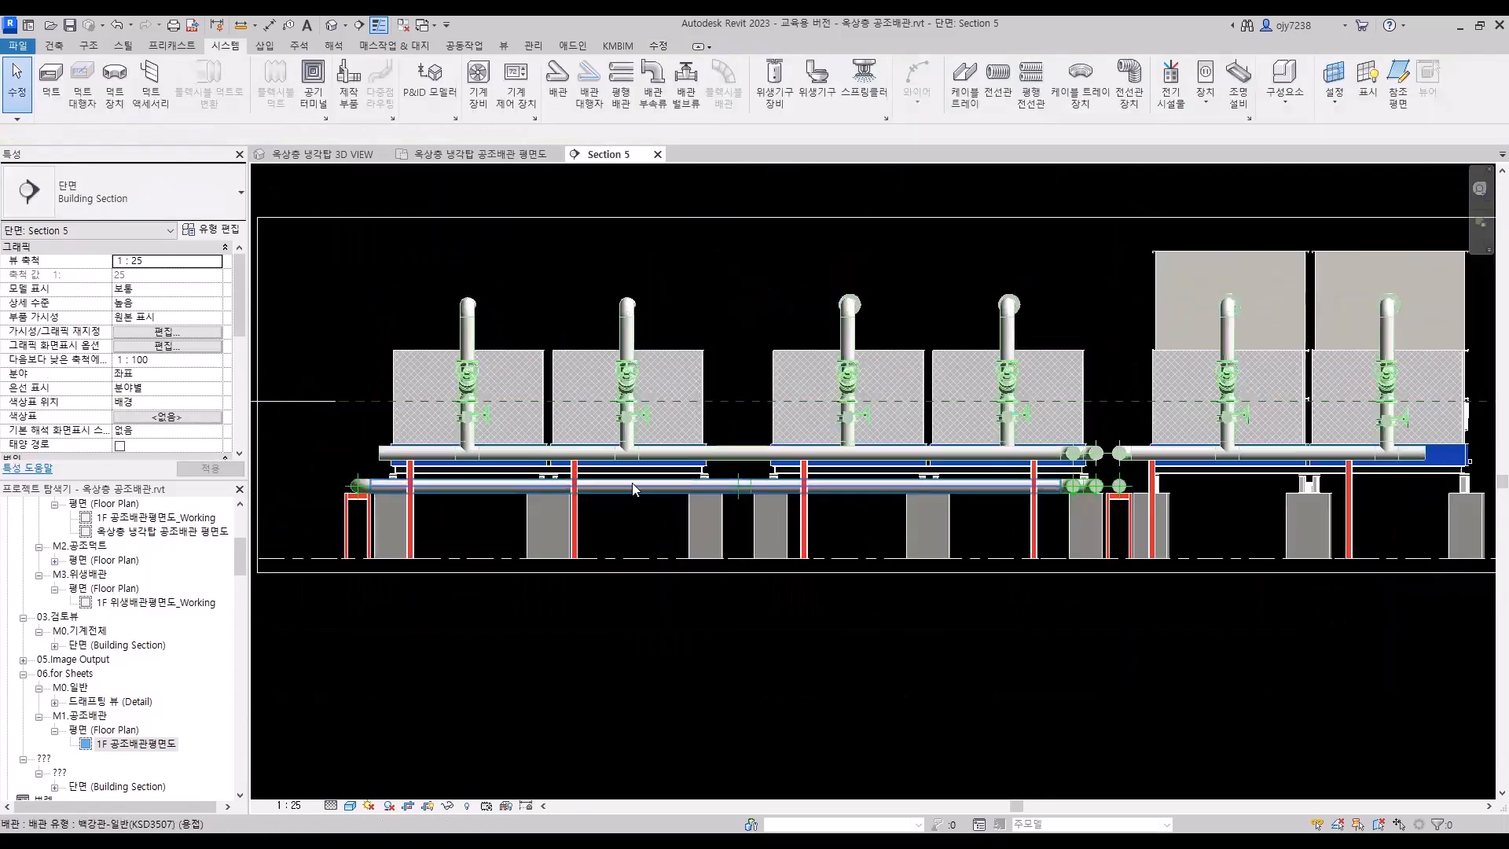
pyautogui.click(731, 402)
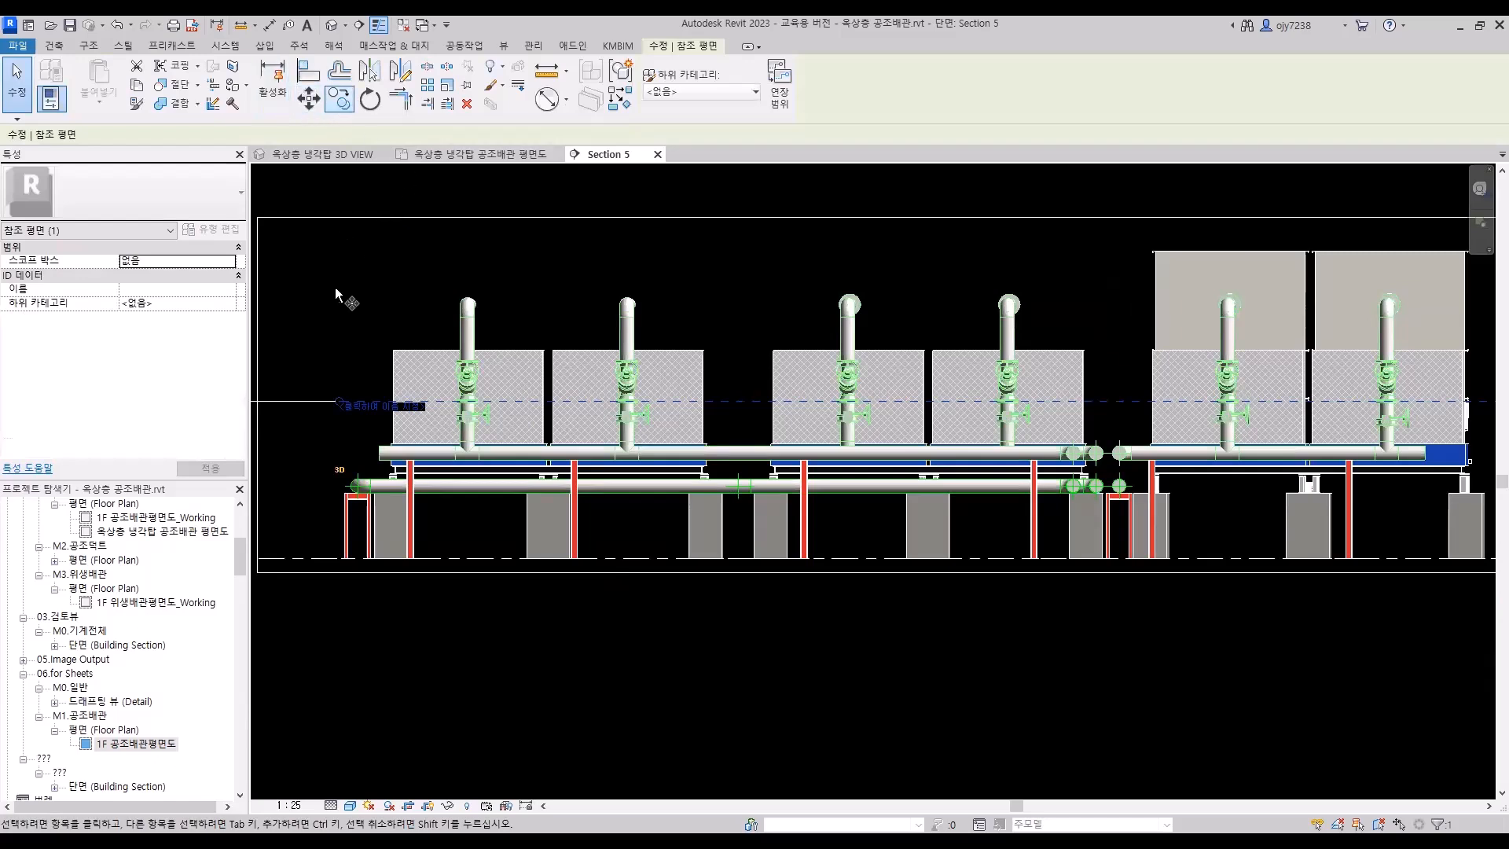
pyautogui.click(340, 102)
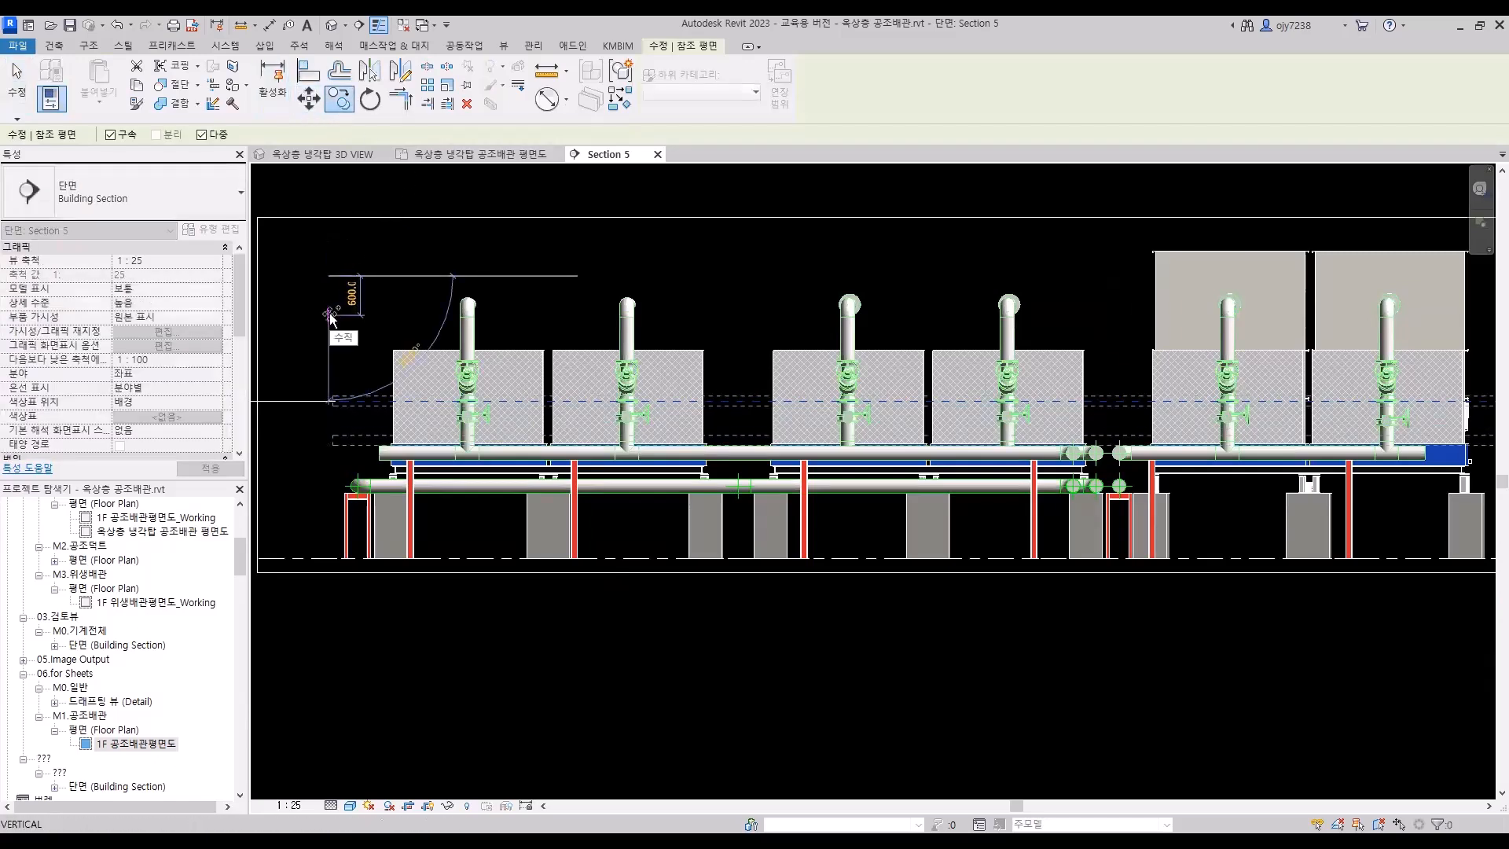
pyautogui.write('300')
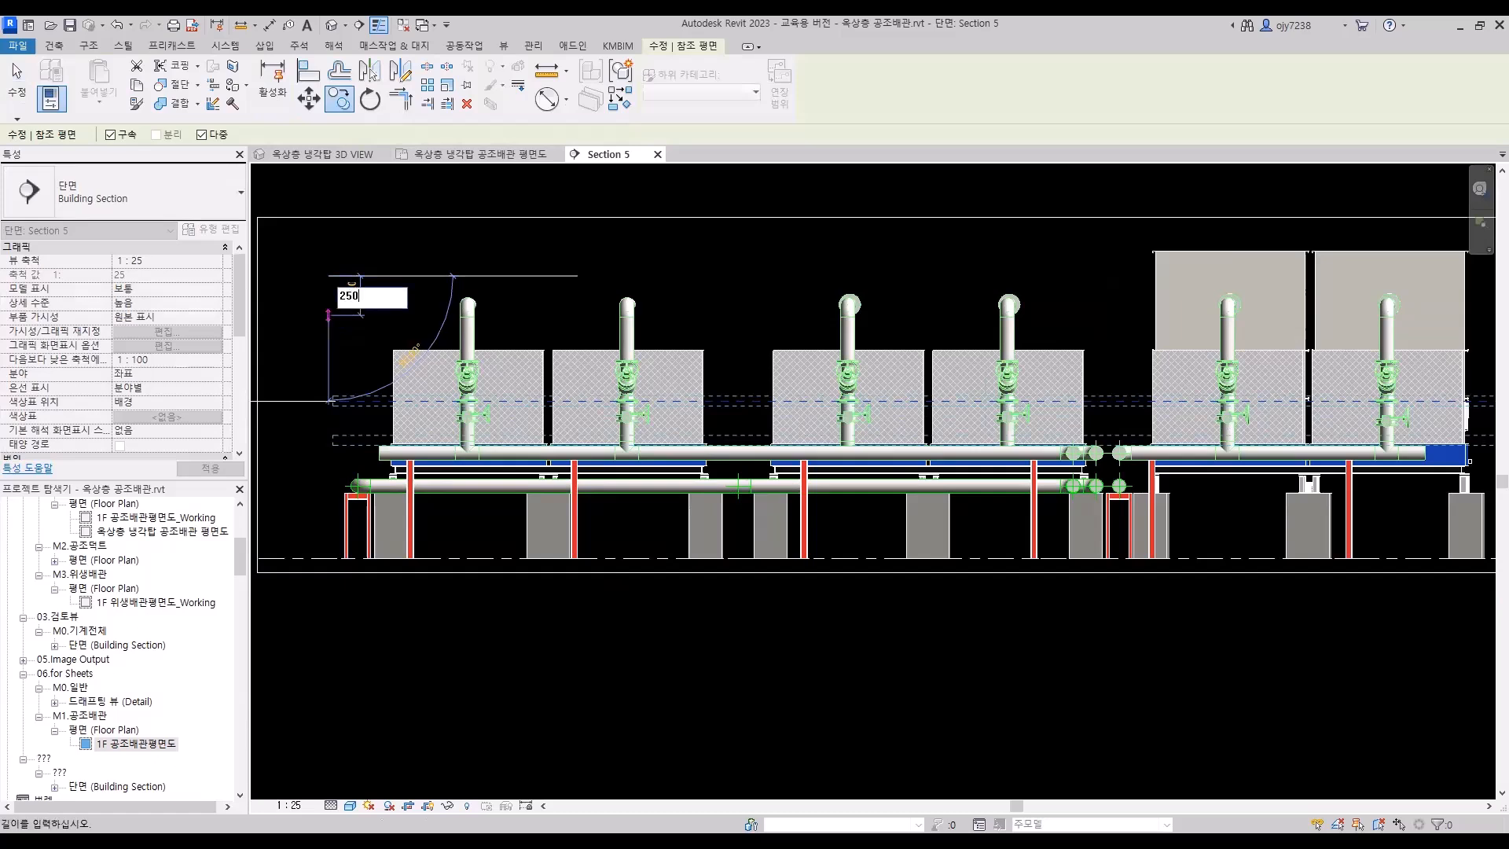
pyautogui.press('Return')
pyautogui.press('Escape')
pyautogui.press('Escape')
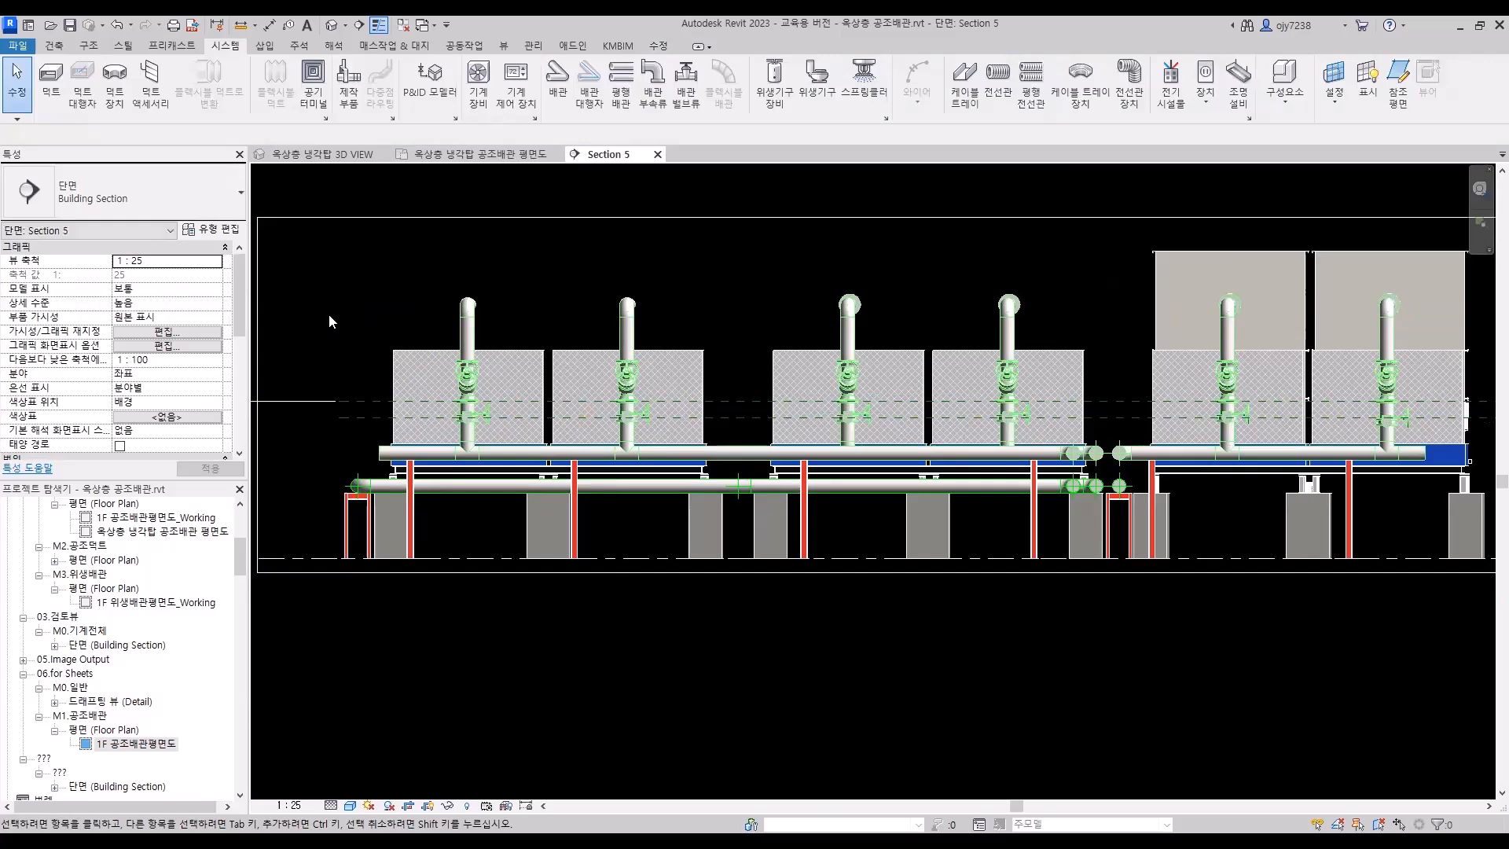
# Align the upper butterfly valve flanges of the first two branch pipes to the copied lower reference plane
pyautogui.press('a')
pyautogui.press('l')
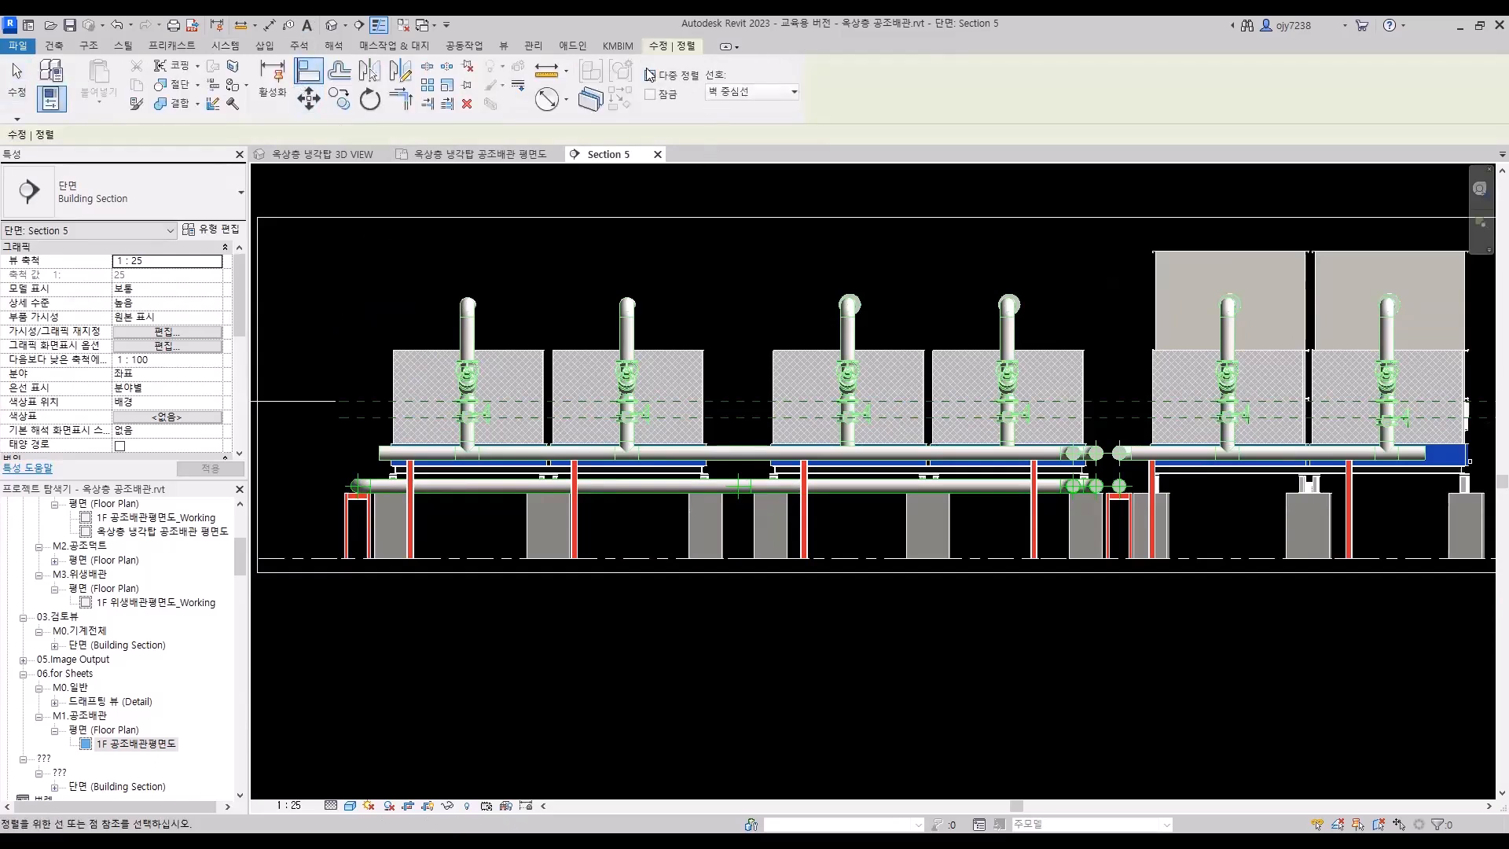
pyautogui.scroll(2, 408, 419)
pyautogui.scroll(2, 409, 421)
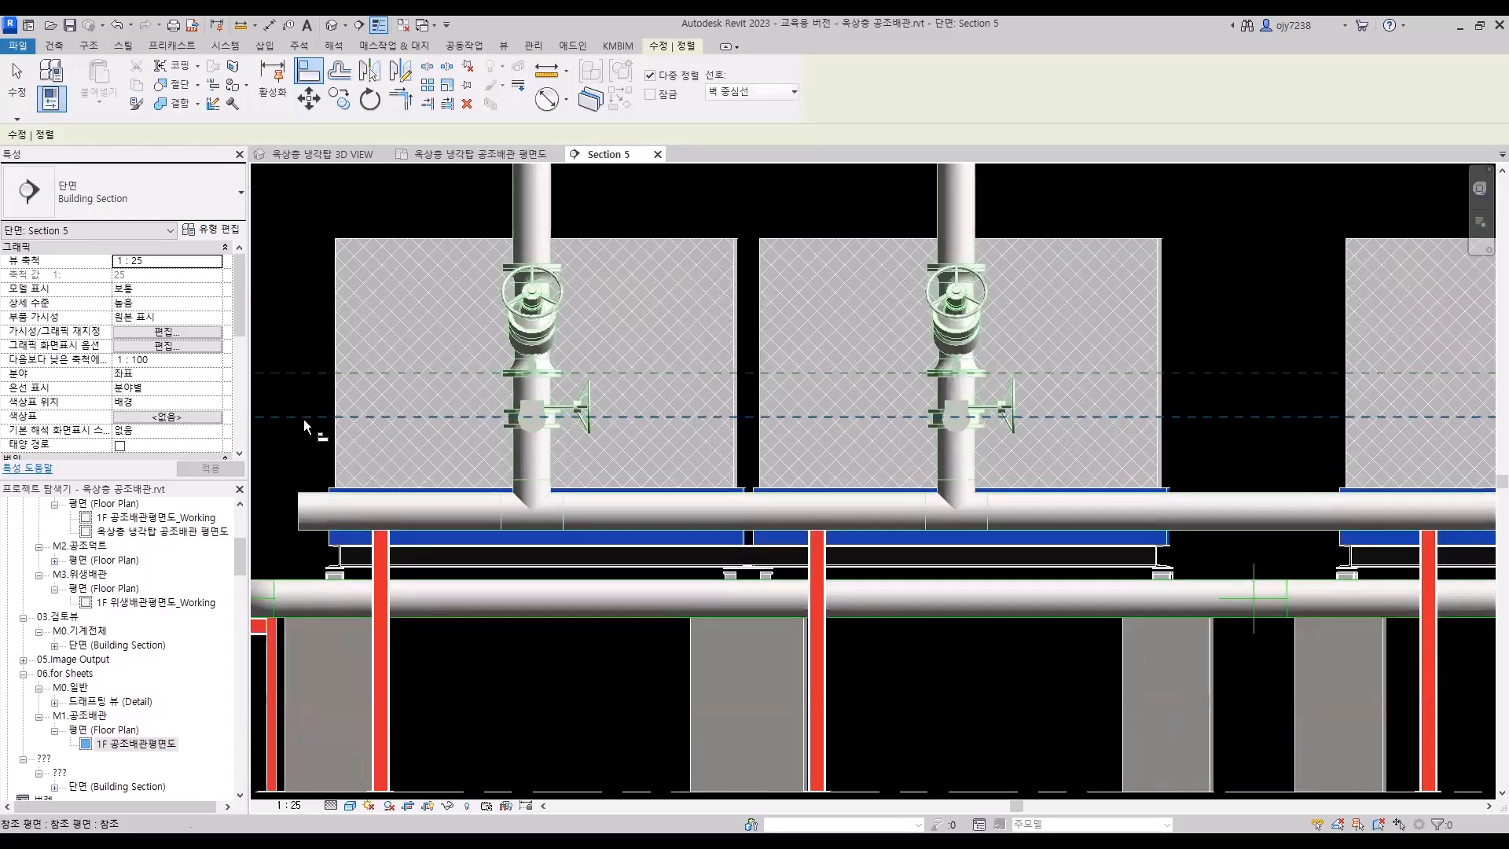
pyautogui.scroll(3, 542, 437)
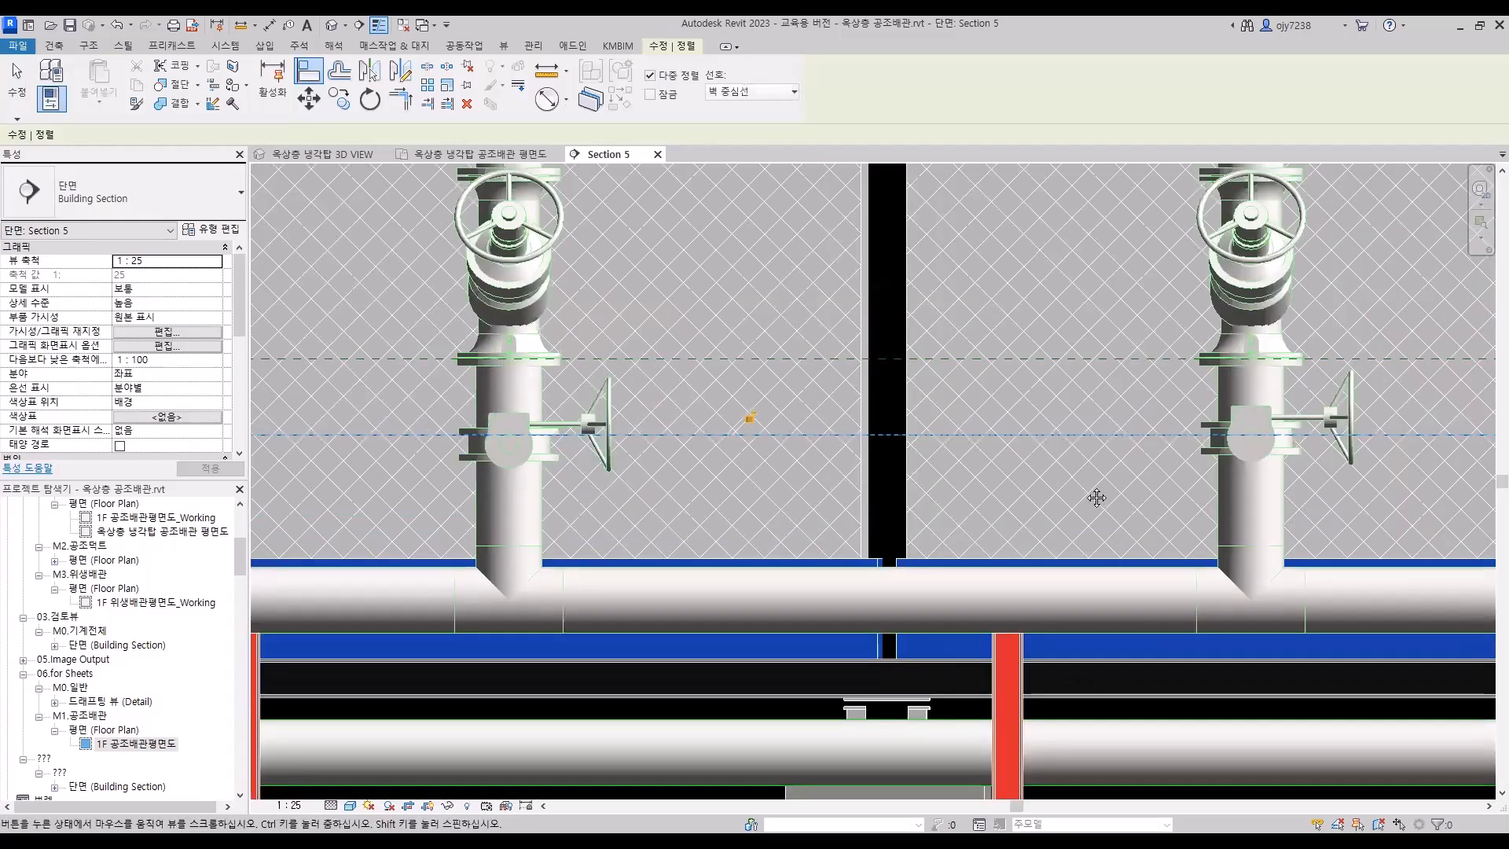
pyautogui.moveTo(1268, 488); pyautogui.dragTo(993, 461, button='middle')
pyautogui.scroll(-3, 946, 399)
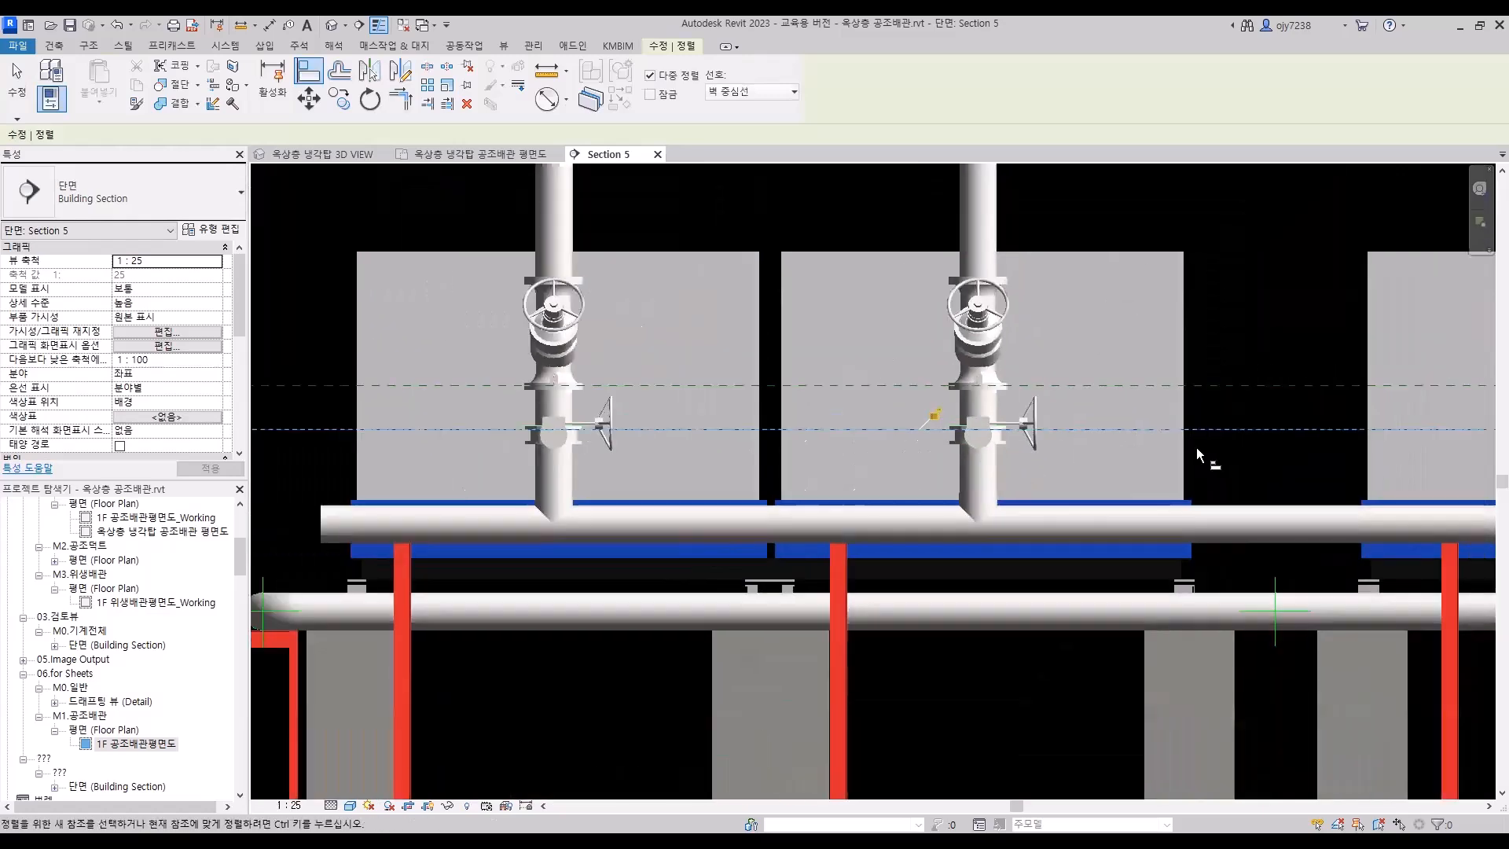
# Align the upper butterfly valve flanges of the third to sixth branch pipes to the lower reference plane and finish the Align command
pyautogui.scroll(5, 1045, 377)
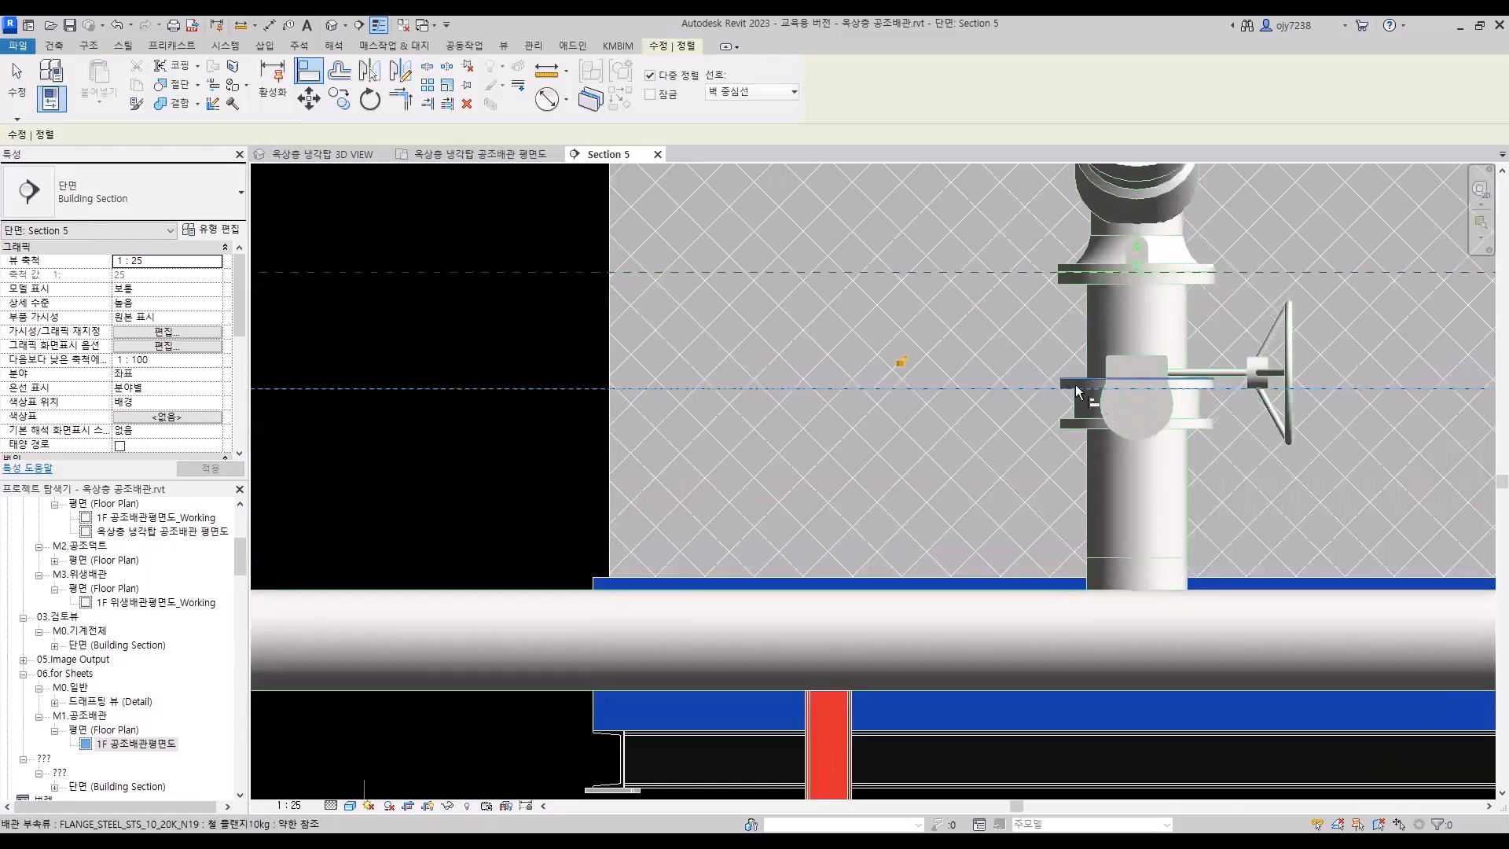
pyautogui.scroll(-4, 1076, 377)
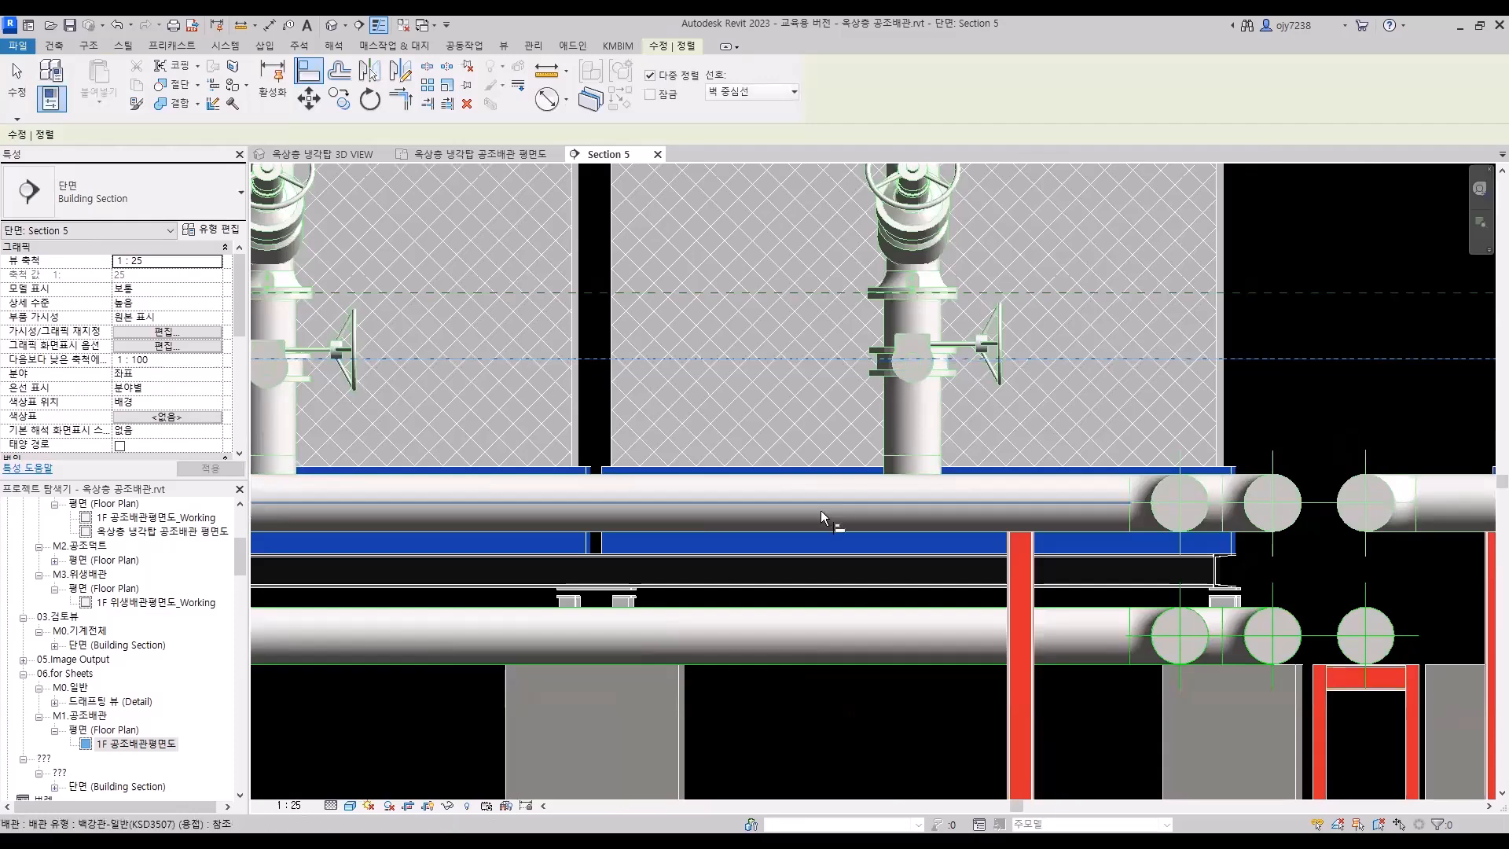
pyautogui.scroll(-2, 847, 408)
pyautogui.moveTo(1253, 400); pyautogui.dragTo(563, 337, button='middle')
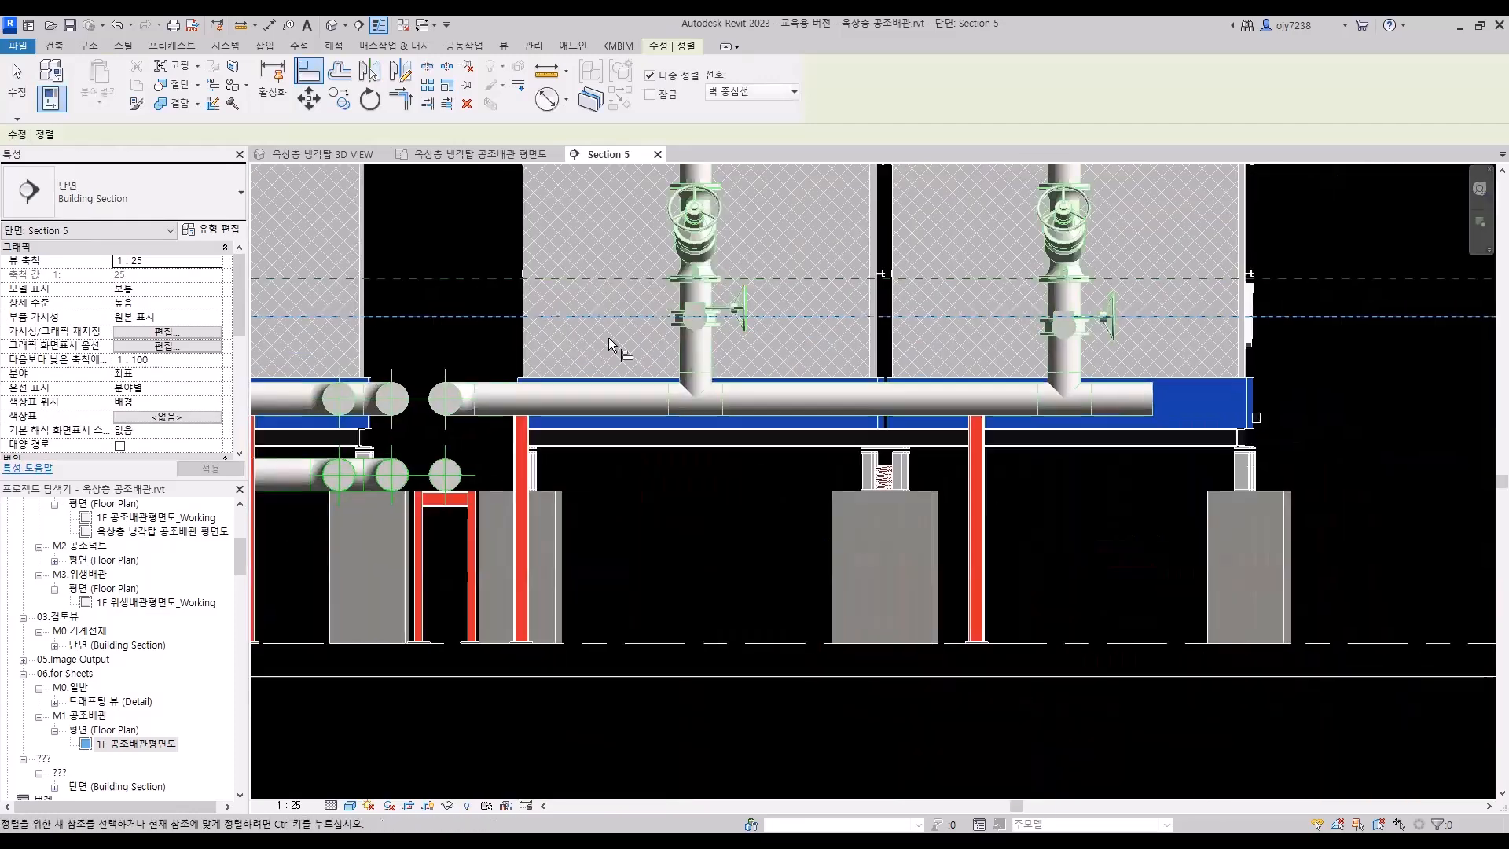
pyautogui.scroll(3, 681, 292)
pyautogui.scroll(-4, 758, 409)
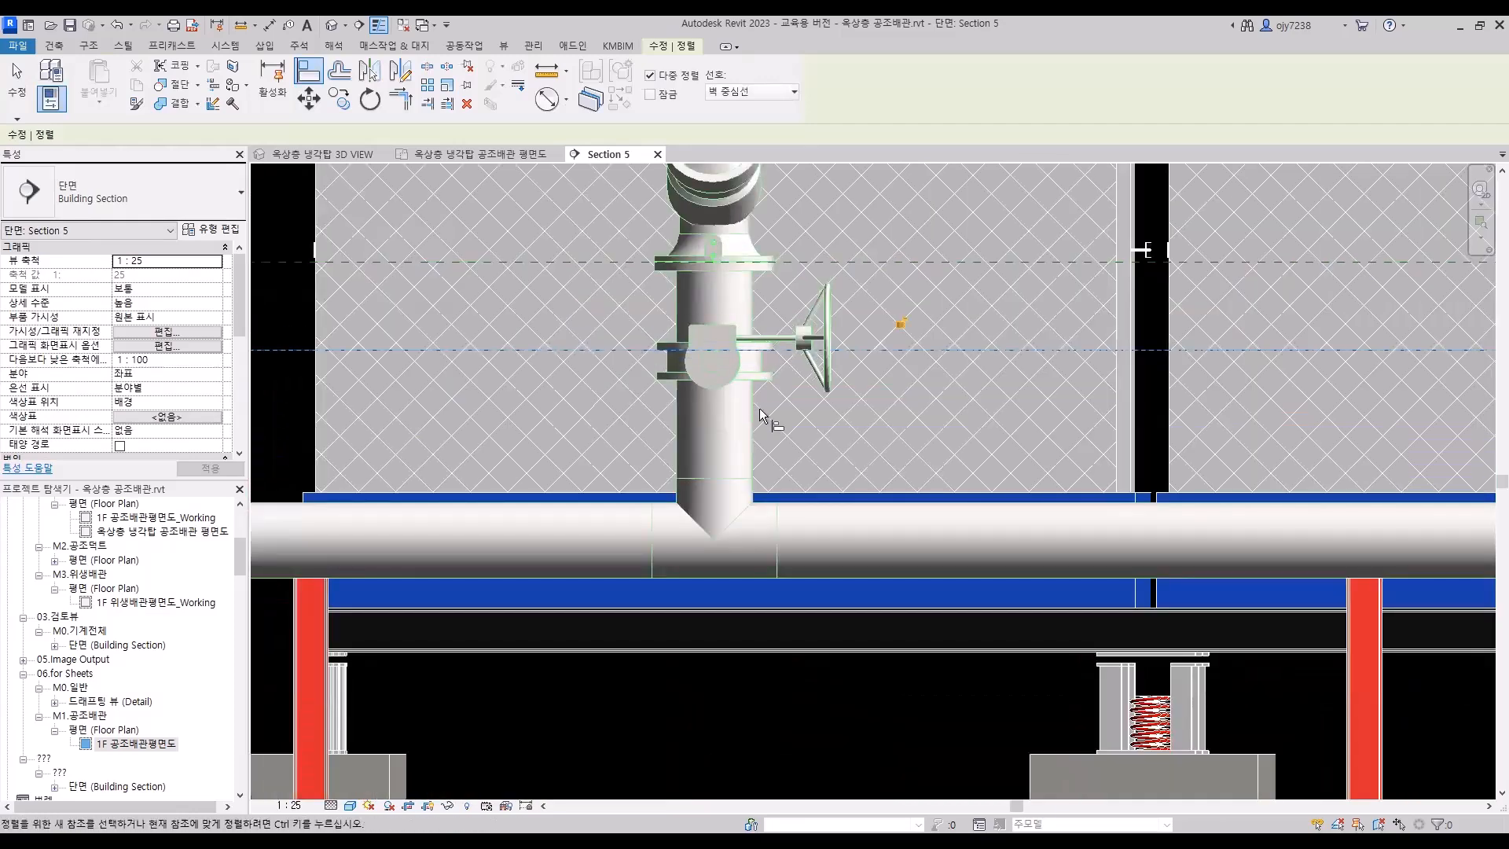
pyautogui.scroll(4, 1084, 388)
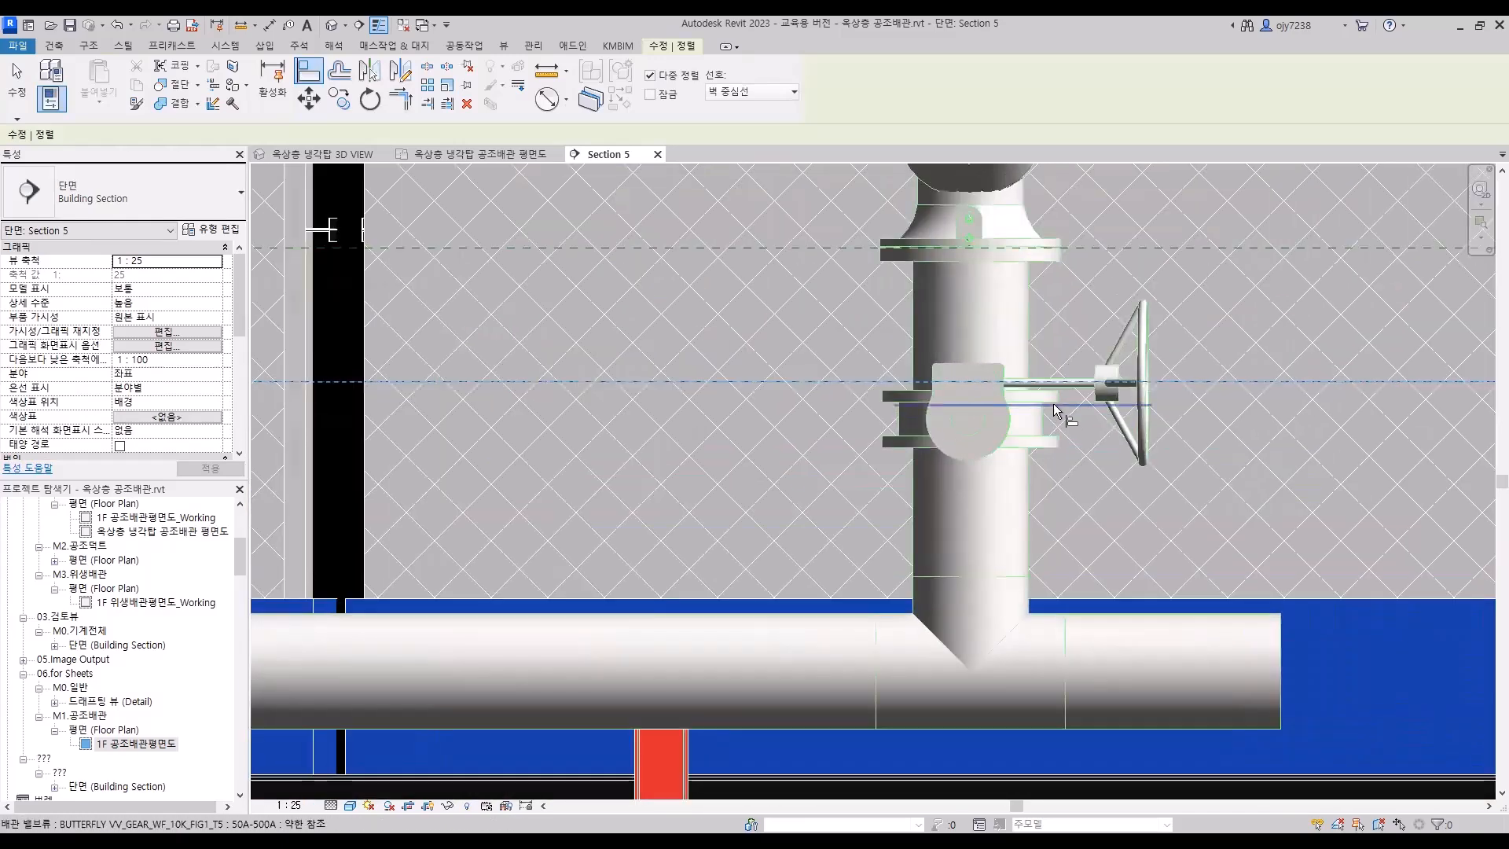
pyautogui.scroll(-3, 861, 428)
pyautogui.scroll(-5, 853, 421)
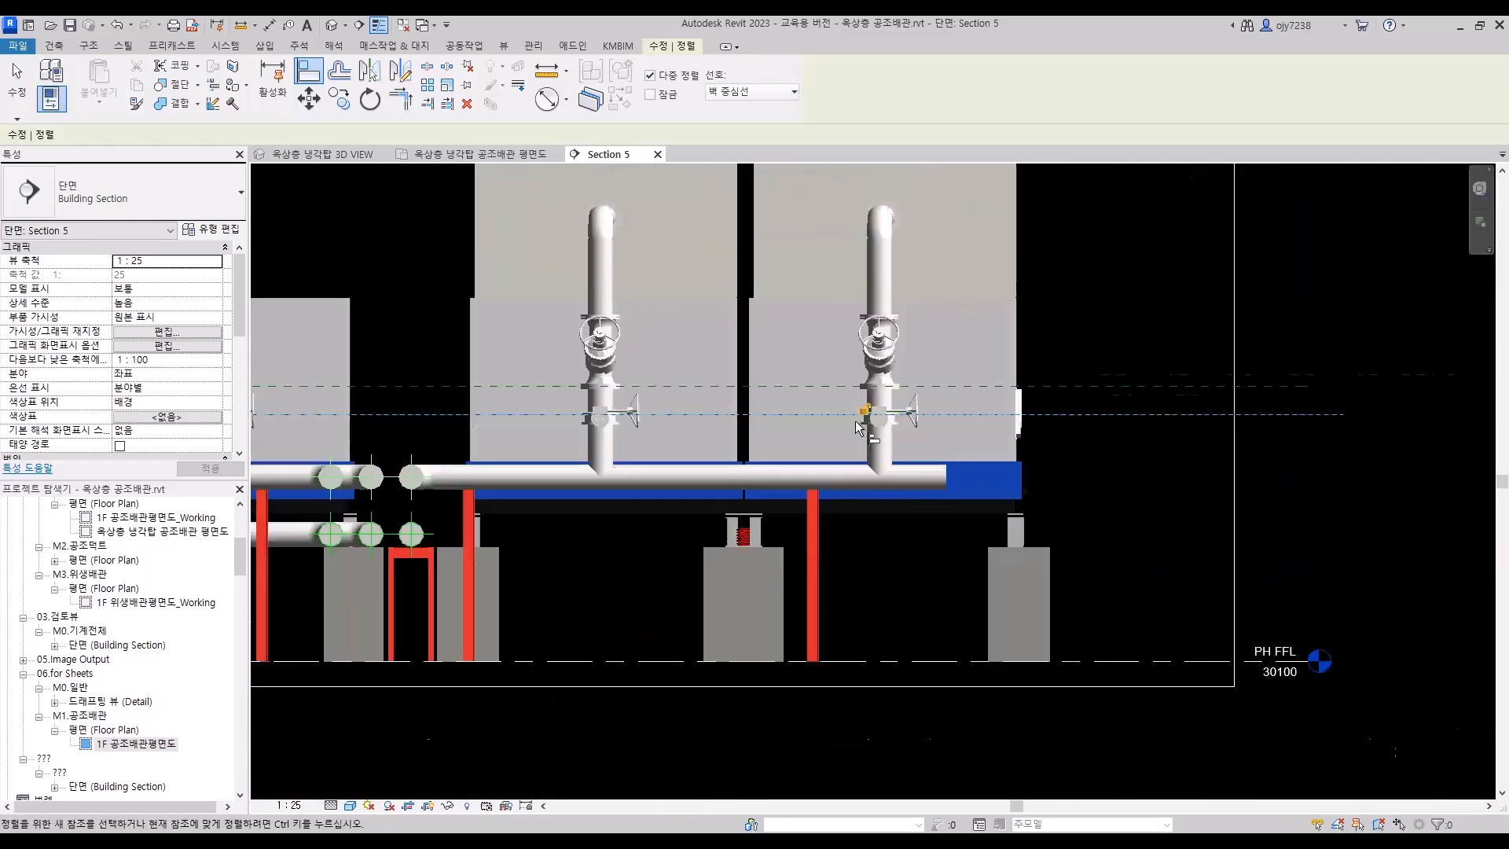
pyautogui.press('Escape')
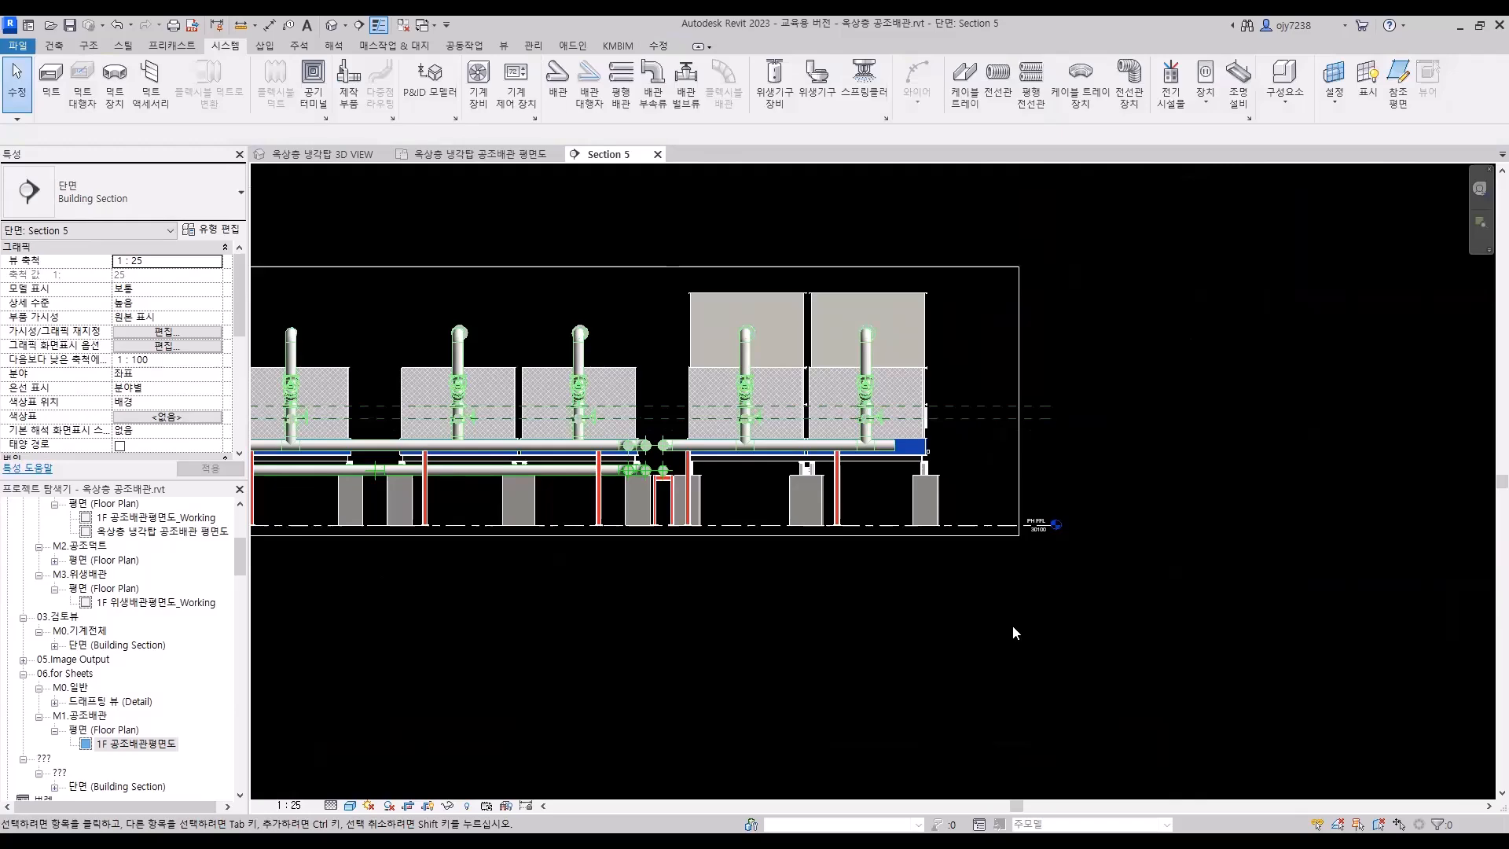
# Open the 옥상층 냉각탑 3D VIEW and check the valves across the whole cooling tower piping
pyautogui.click(331, 157)
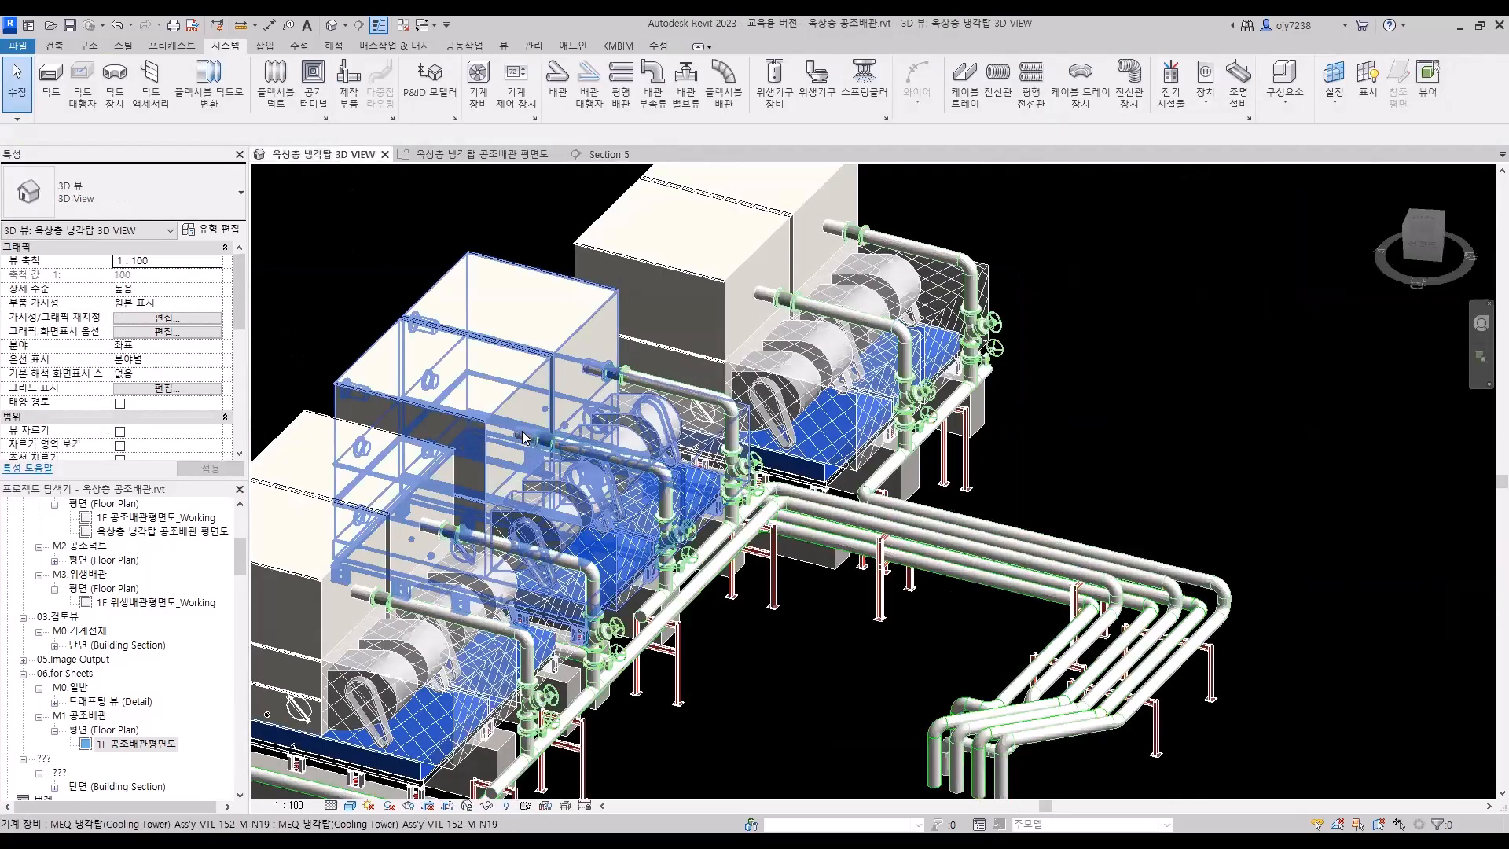
pyautogui.scroll(-2, 865, 729)
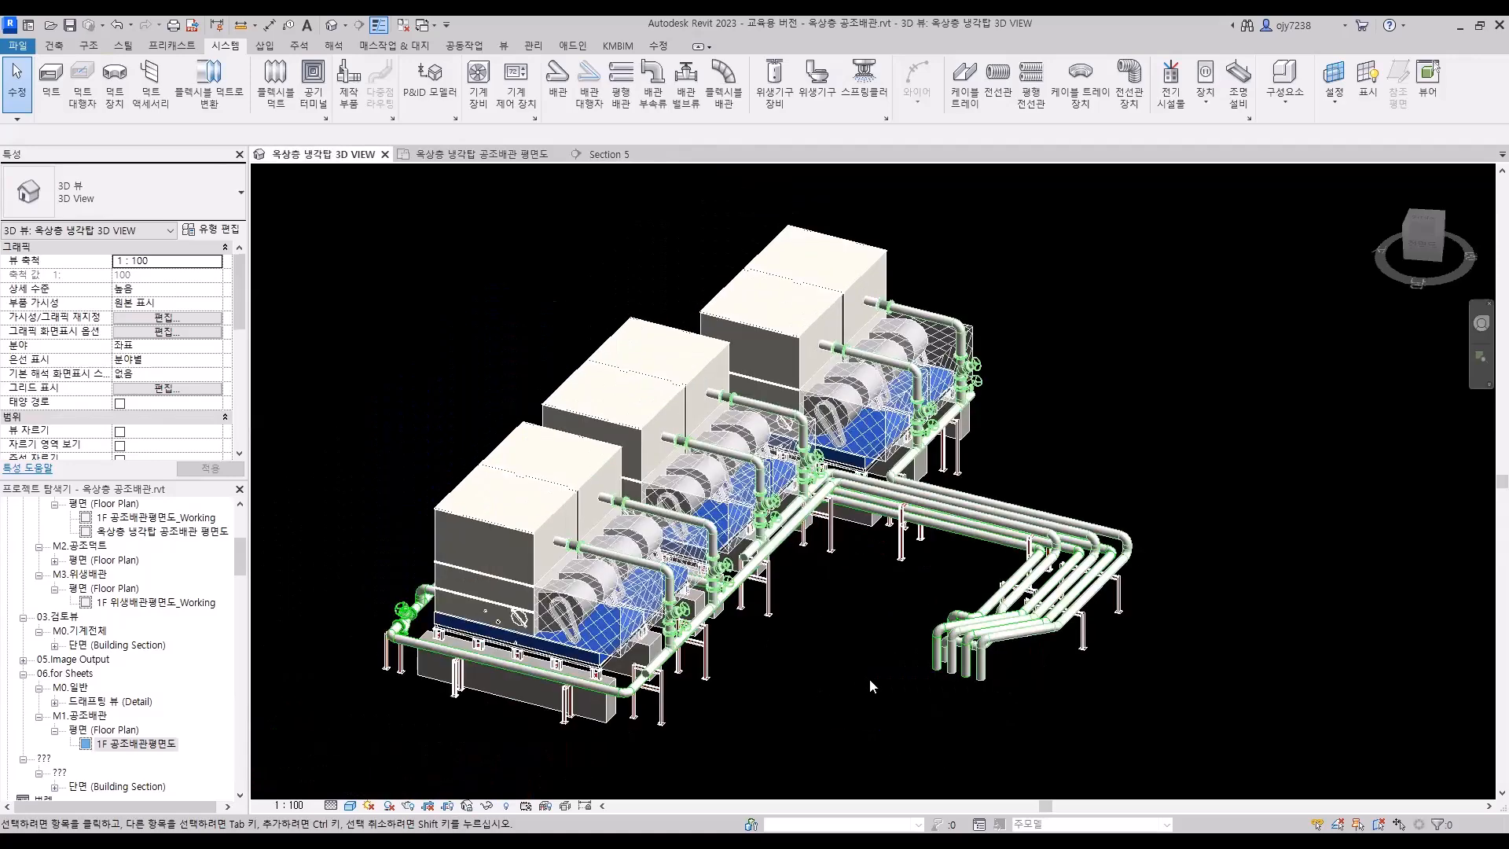